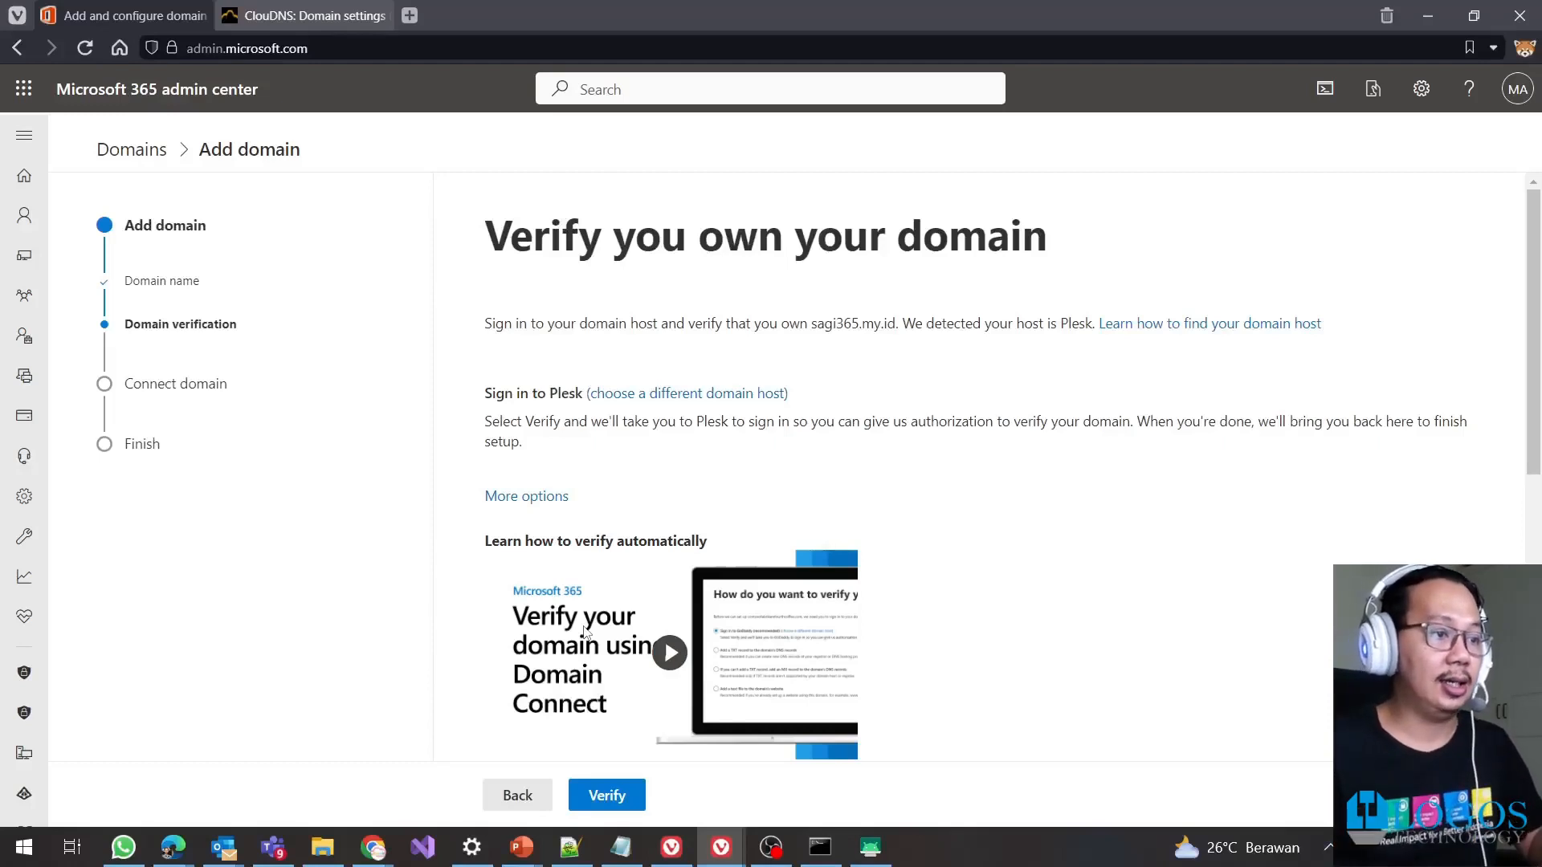
# Choose to verify the domain by adding a TXT record to its DNS records, and bring up the required TXT value
pyautogui.click(526, 496)
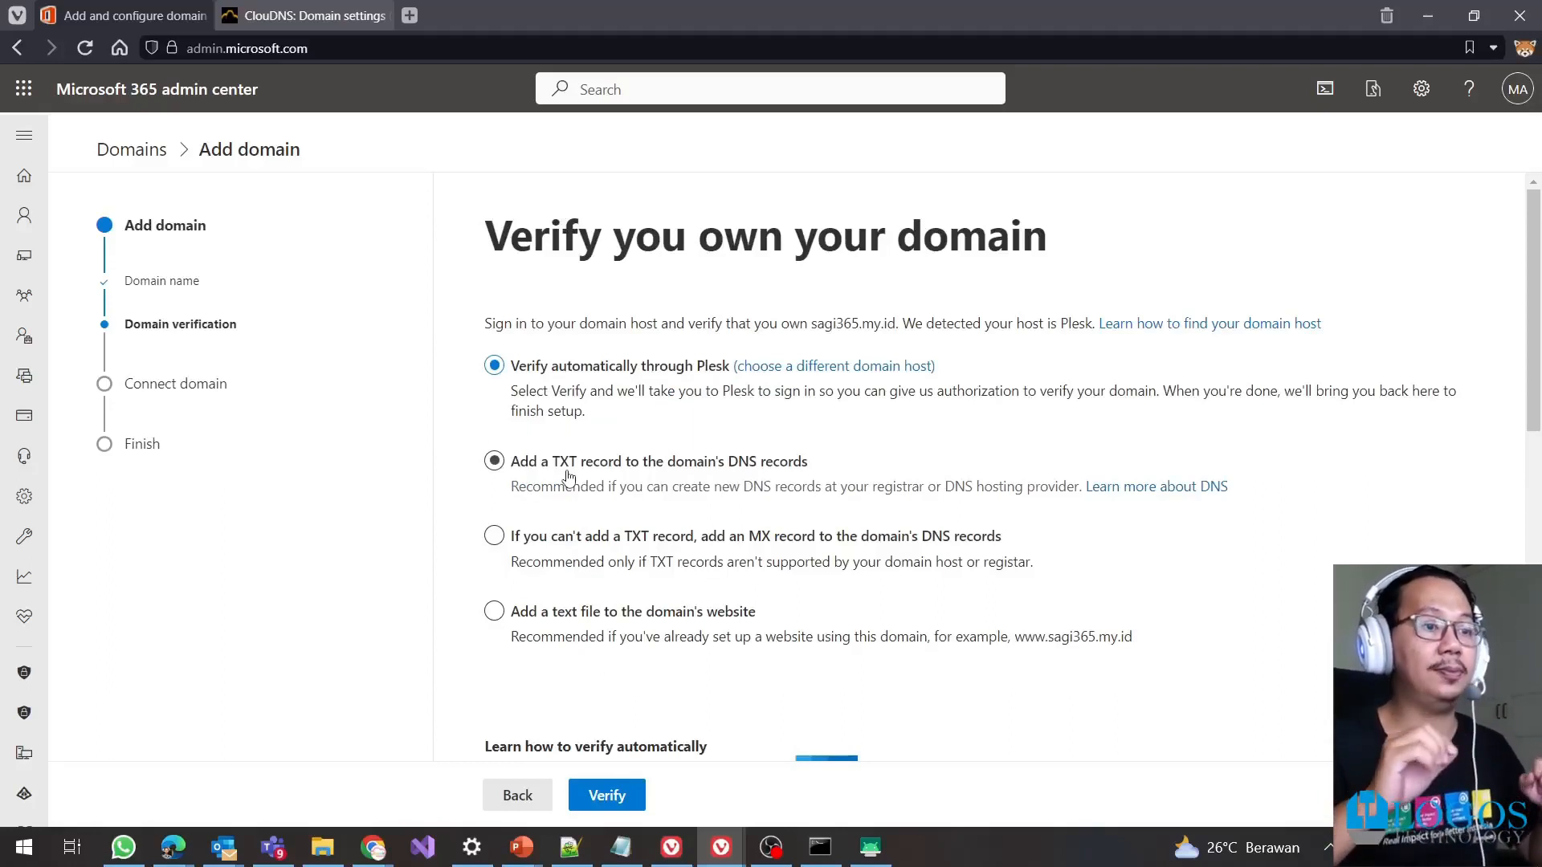
pyautogui.click(489, 466)
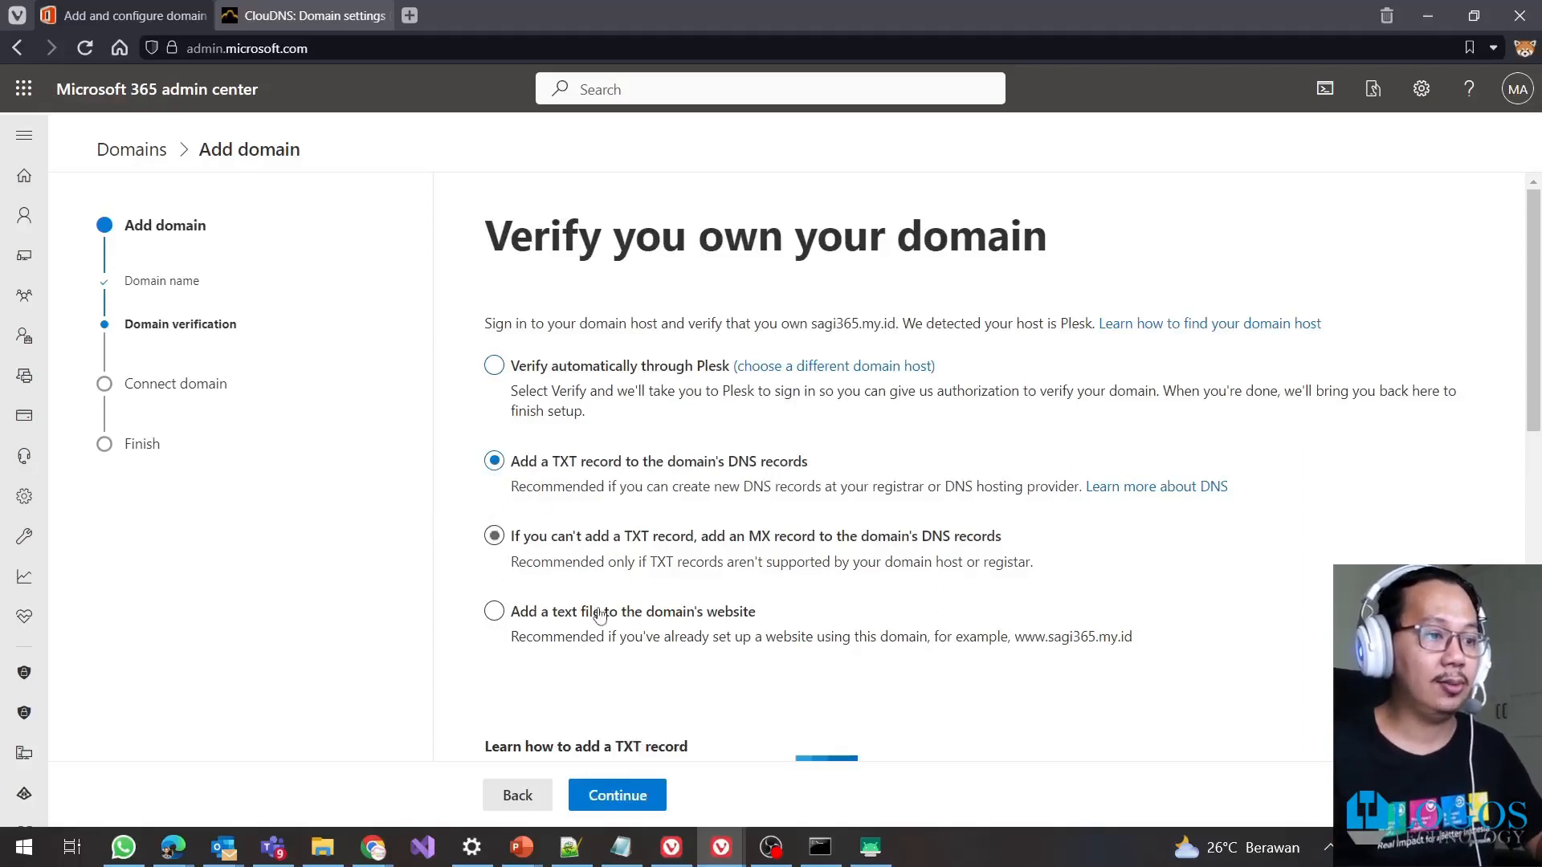
pyautogui.click(652, 797)
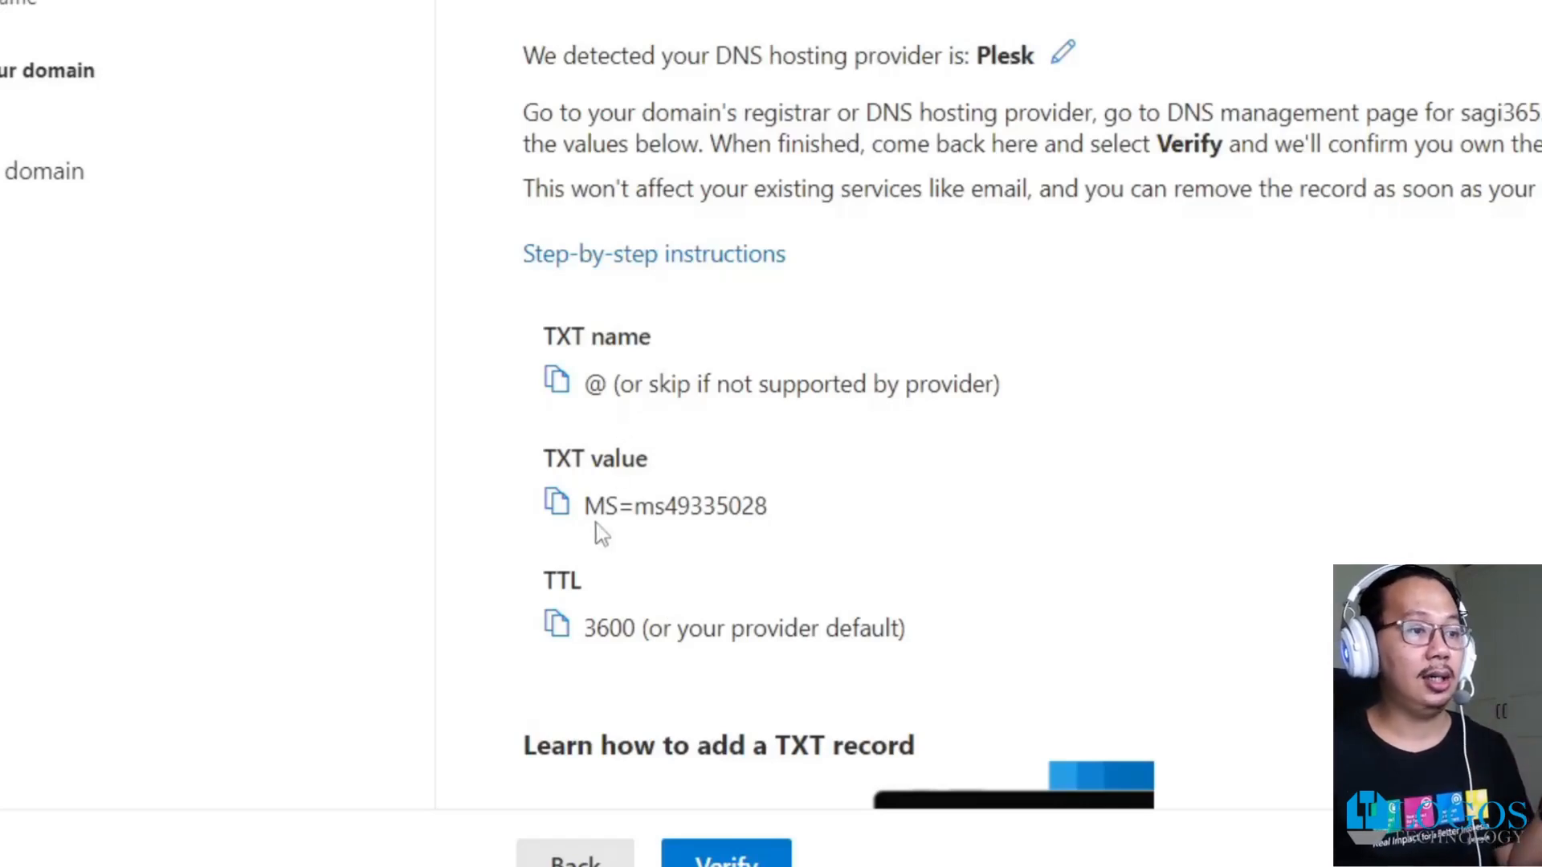
pyautogui.moveTo(592, 517); pyautogui.dragTo(758, 520)
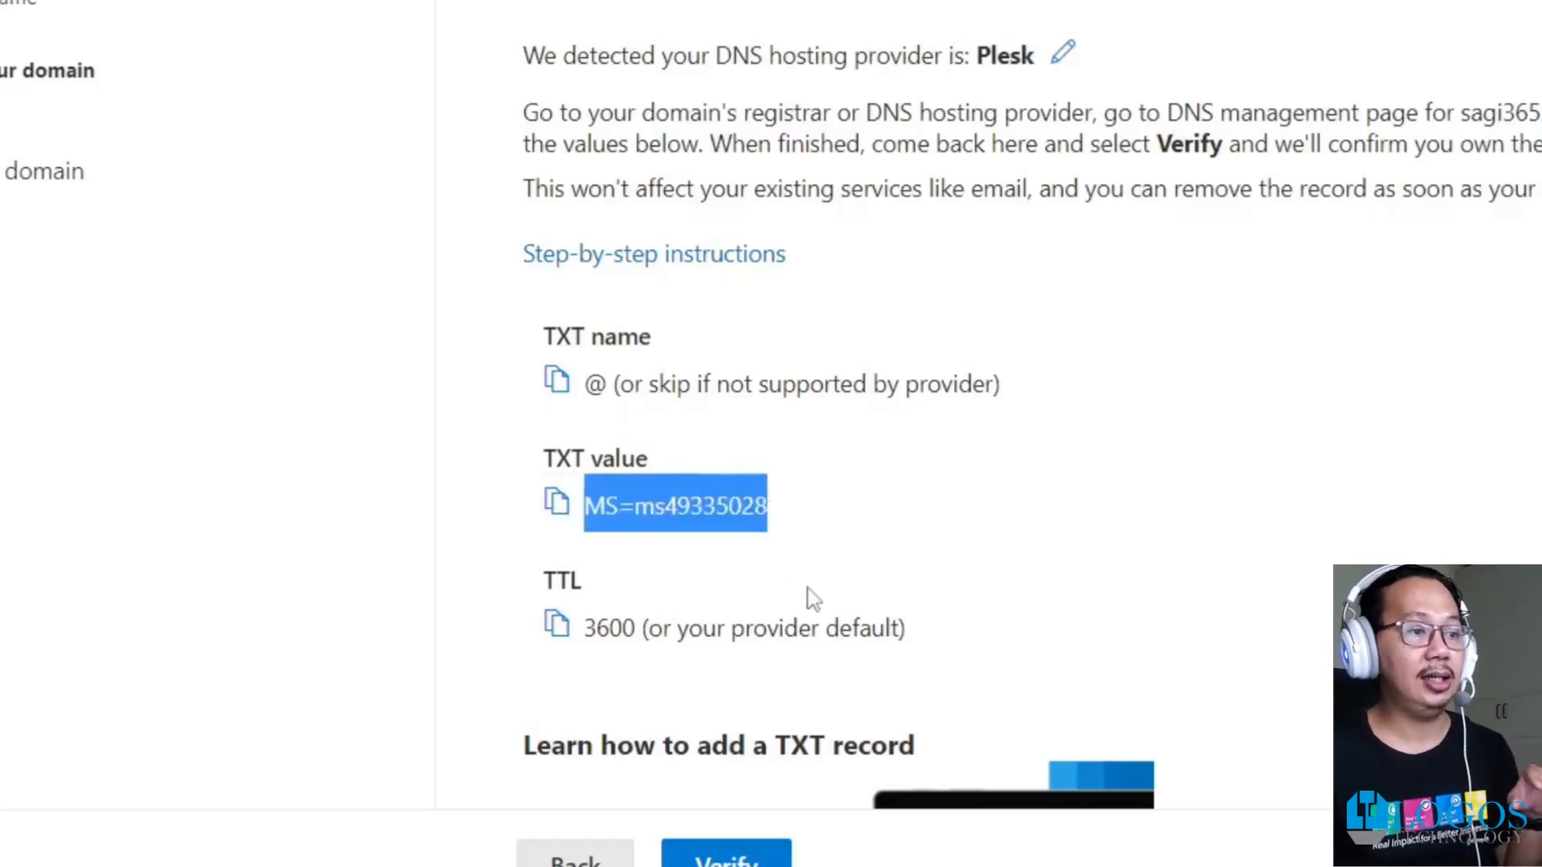
pyautogui.click(791, 610)
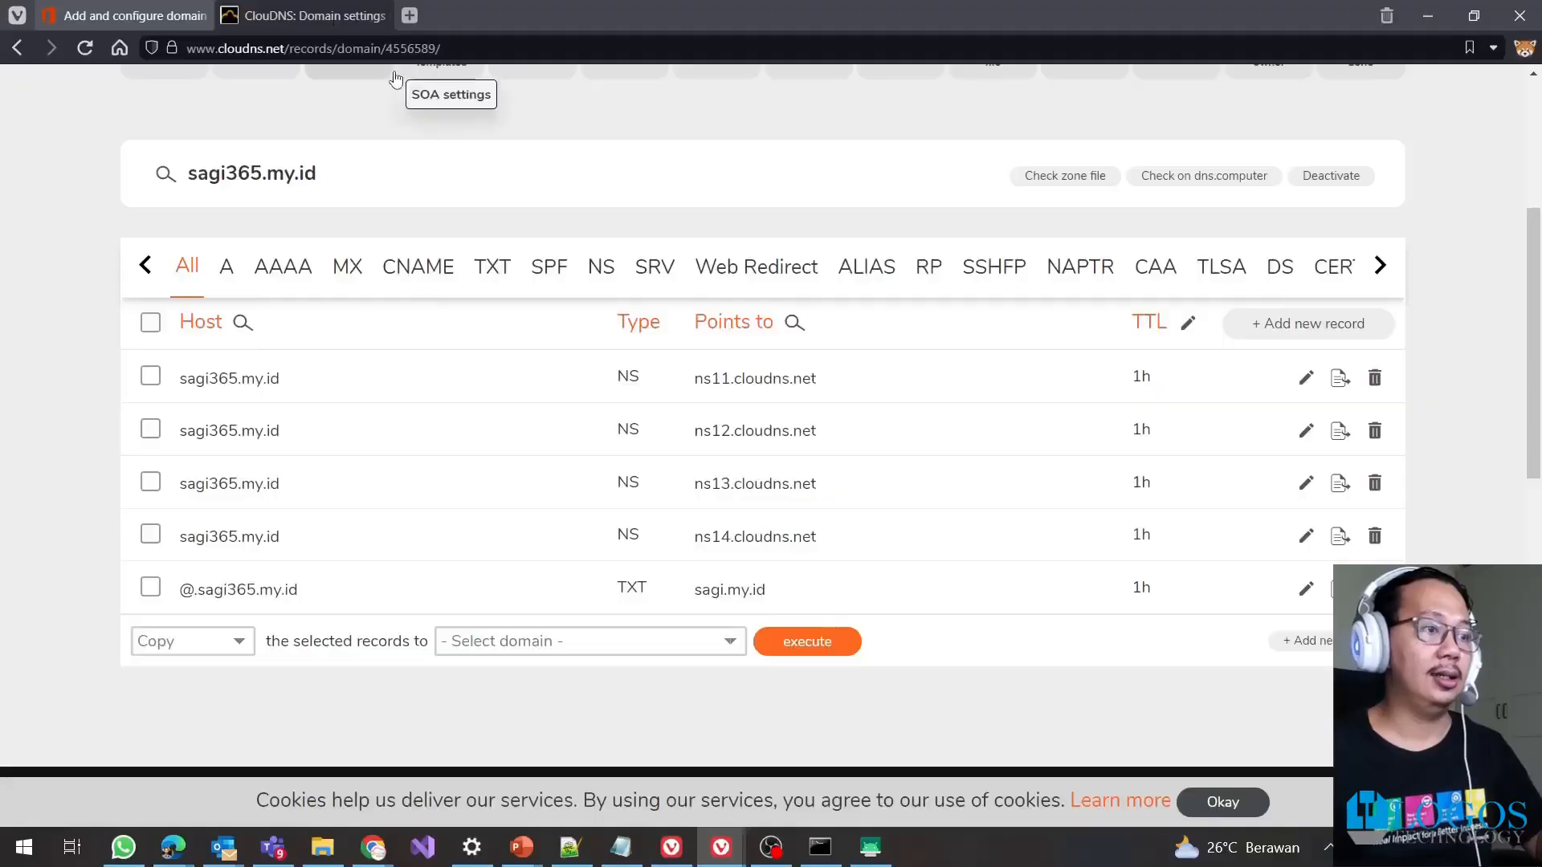
# Switch to ClouDNS and start a new TXT record for sagi365.my.id with @ as the host
pyautogui.click(507, 273)
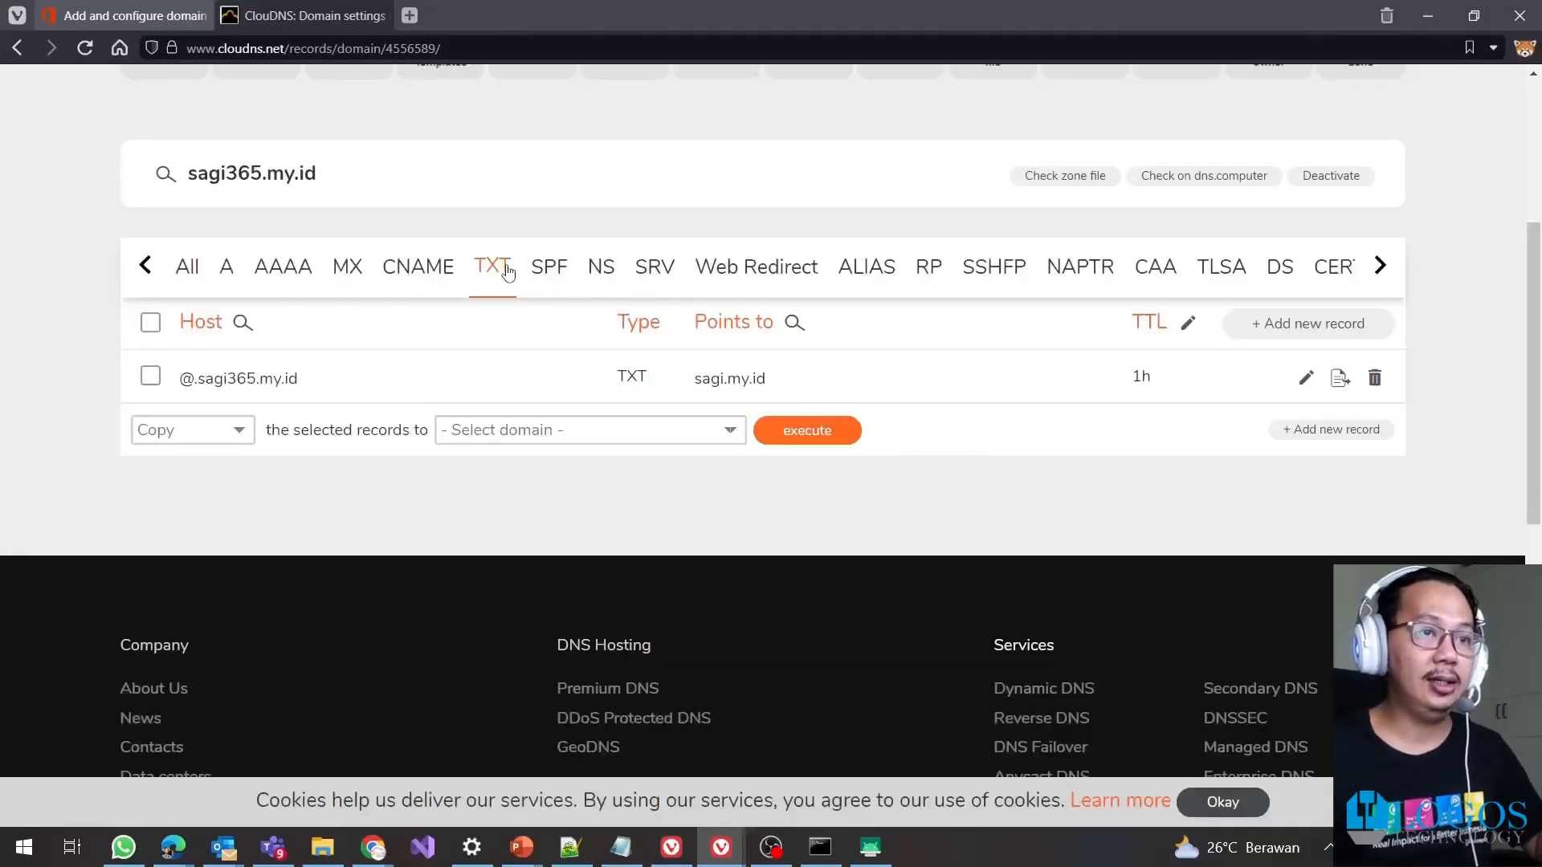
pyautogui.click(1301, 329)
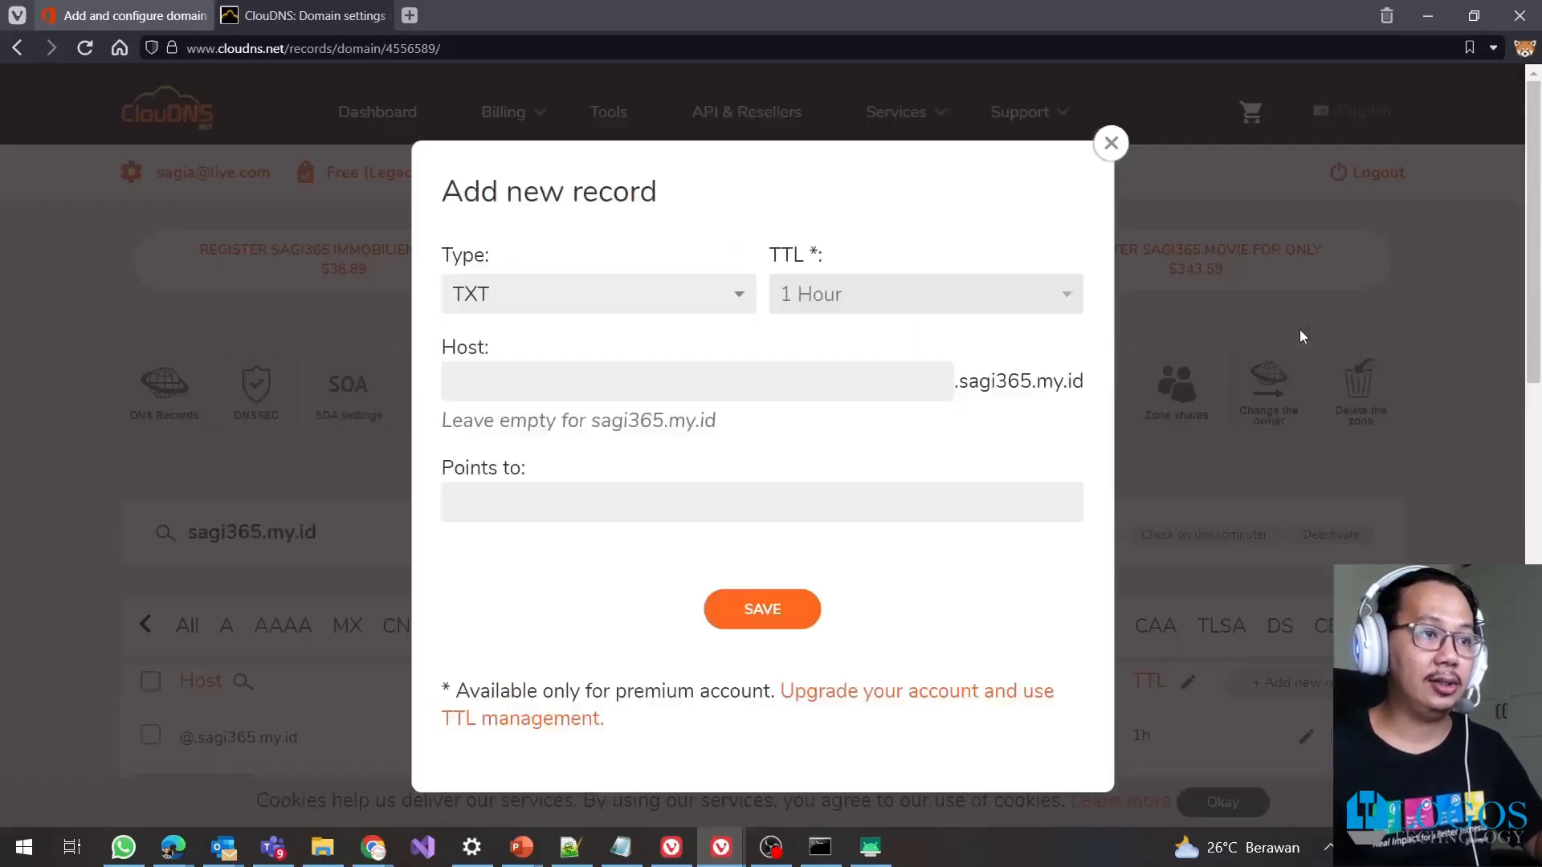
pyautogui.click(860, 365)
pyautogui.write('@')
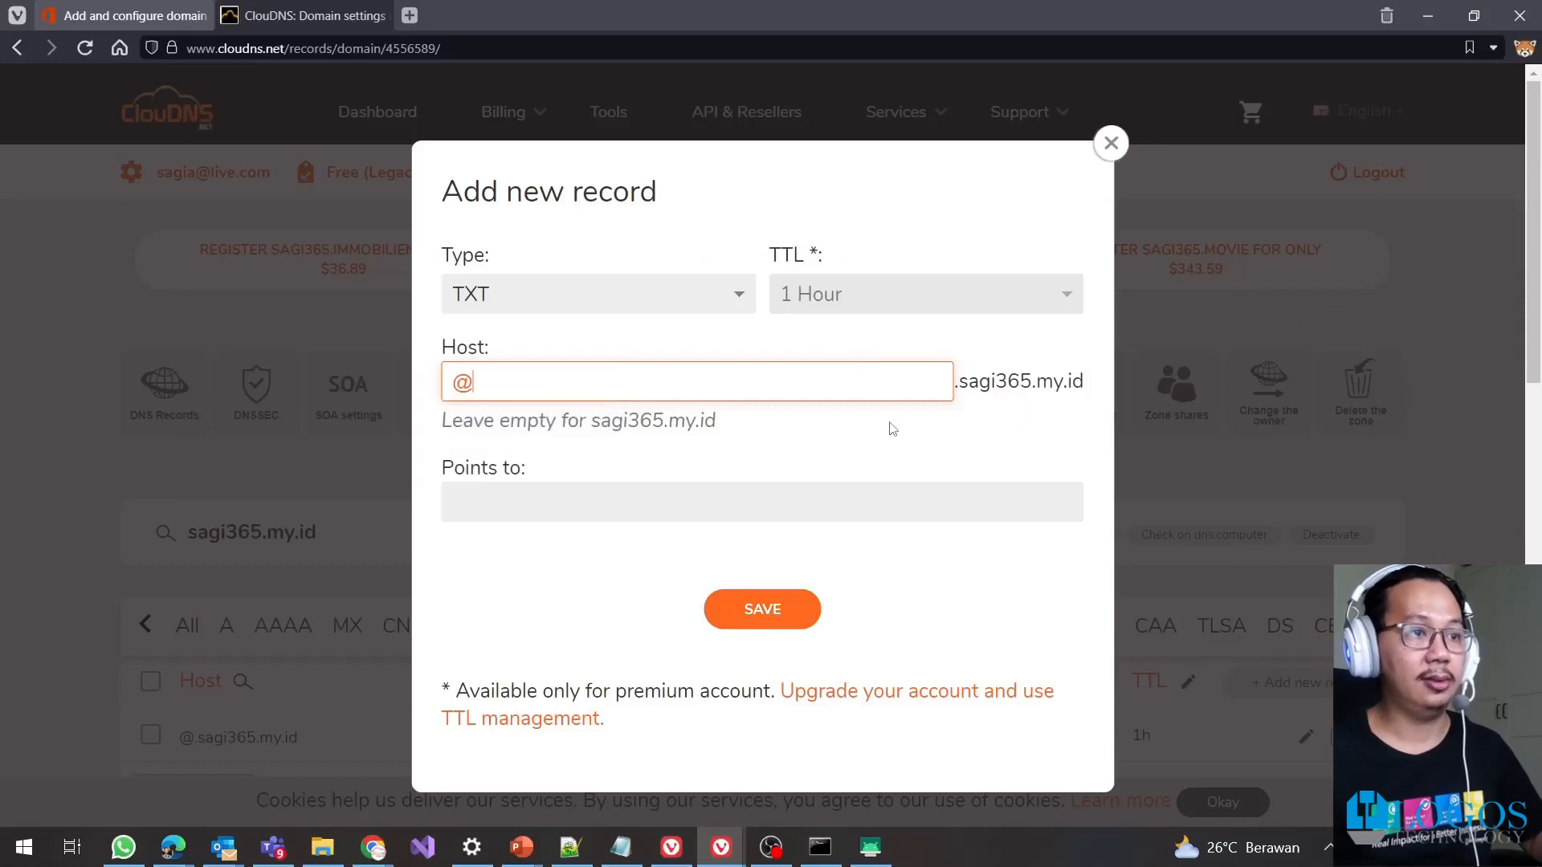
pyautogui.click(891, 428)
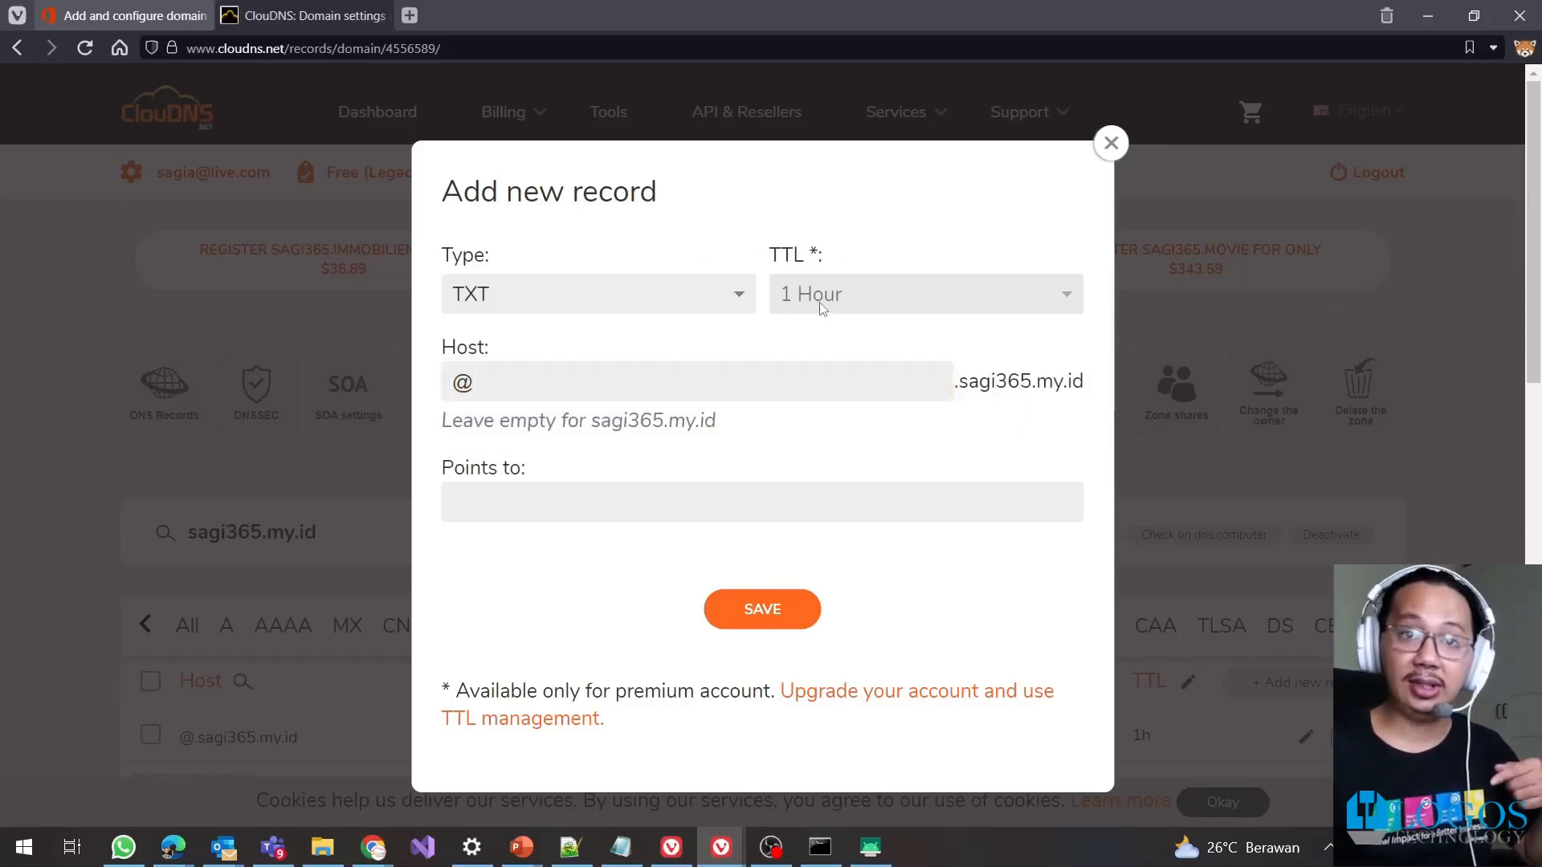
# Copy the TXT verification value from the Microsoft 365 admin center into the ClouDNS record's Points to field and save the record
pyautogui.click(143, 8)
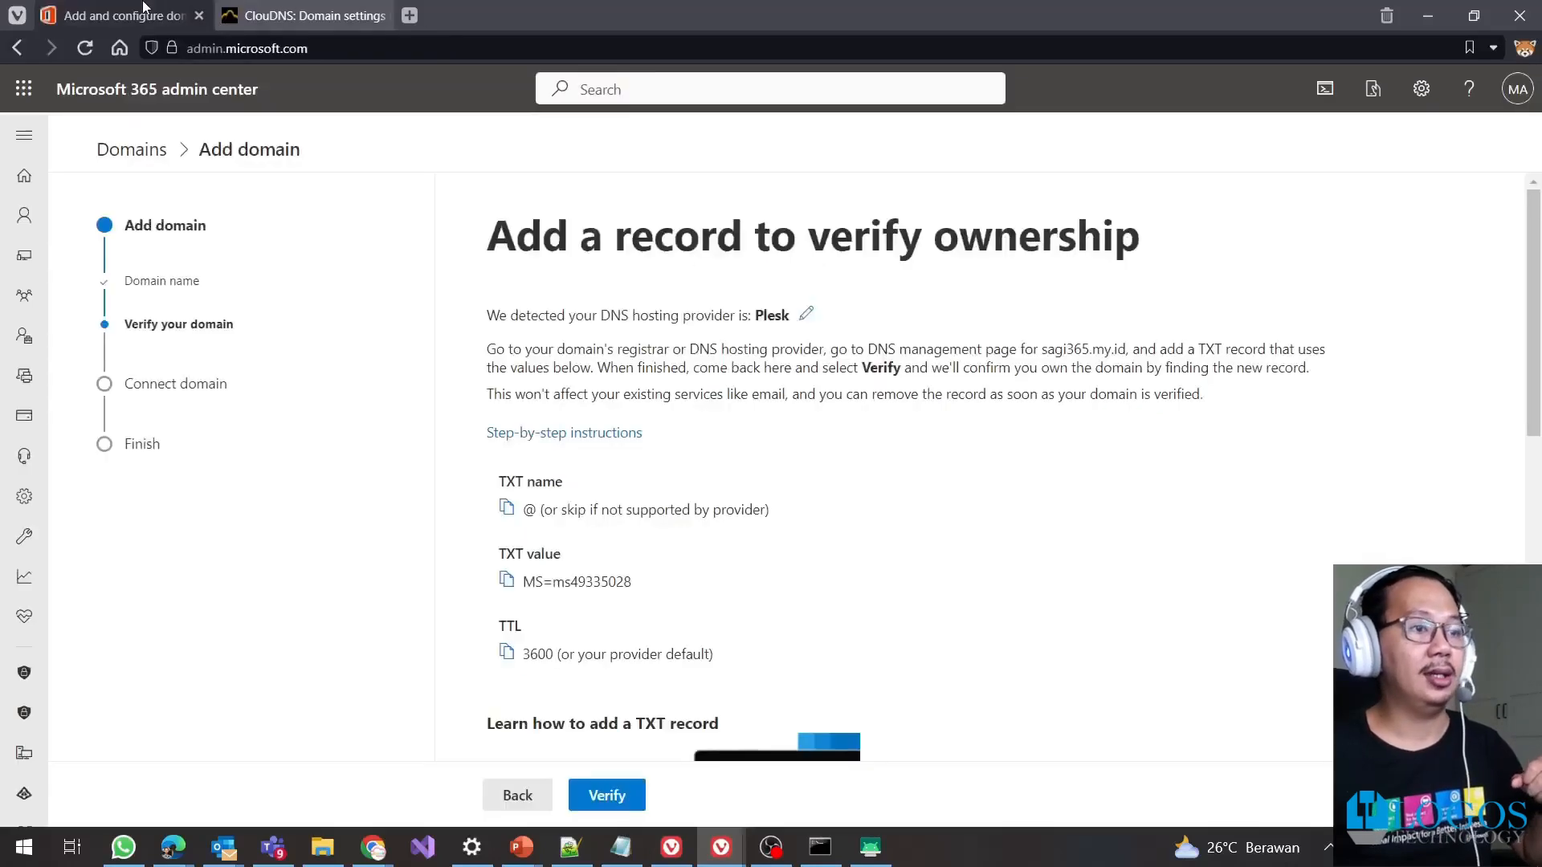
pyautogui.click(506, 580)
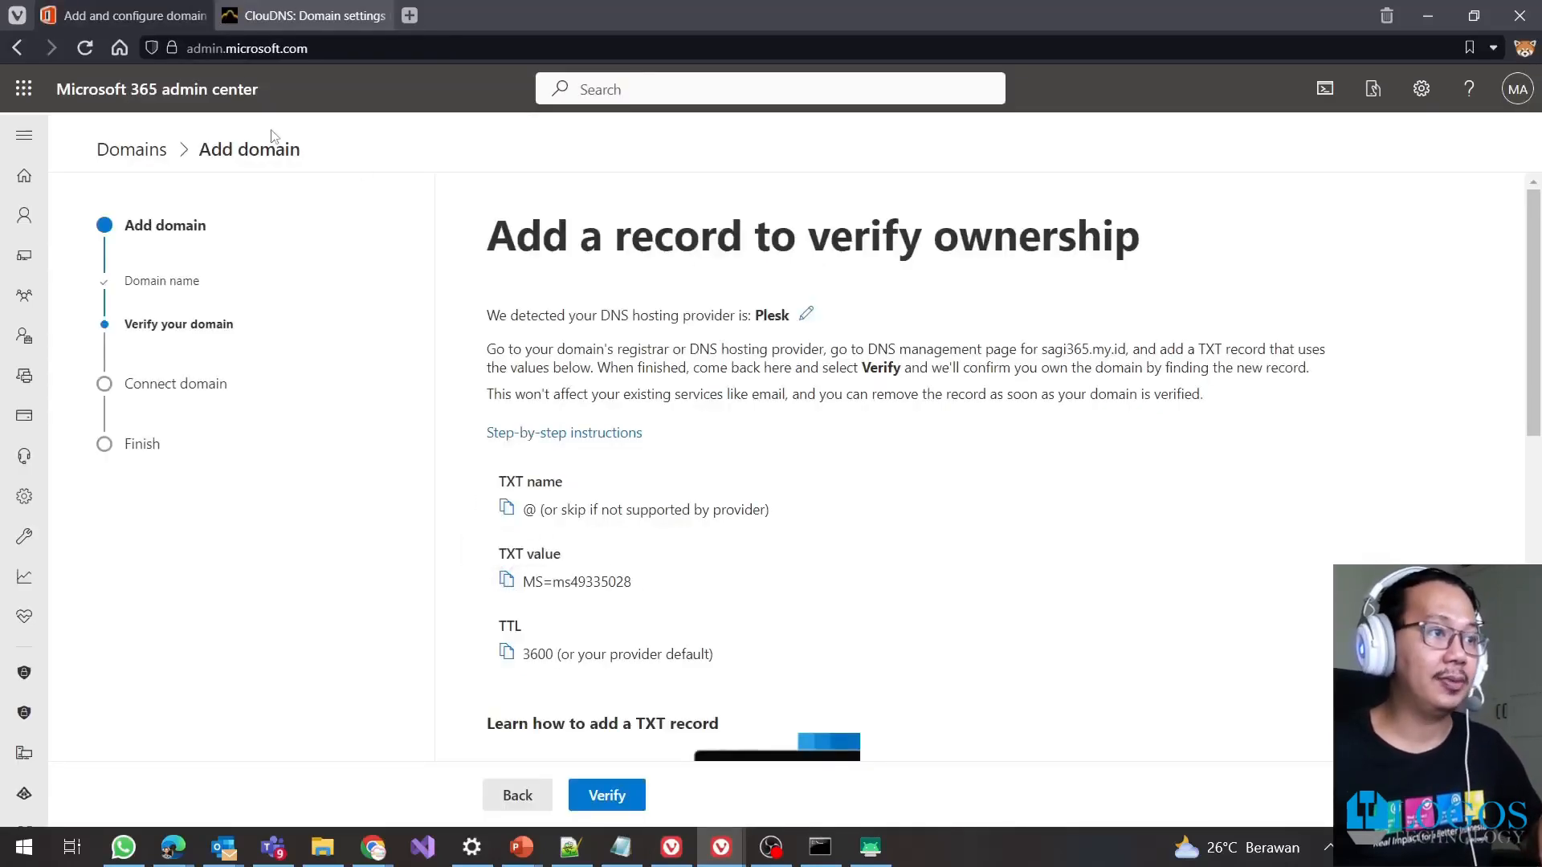
pyautogui.click(309, 16)
pyautogui.click(562, 501)
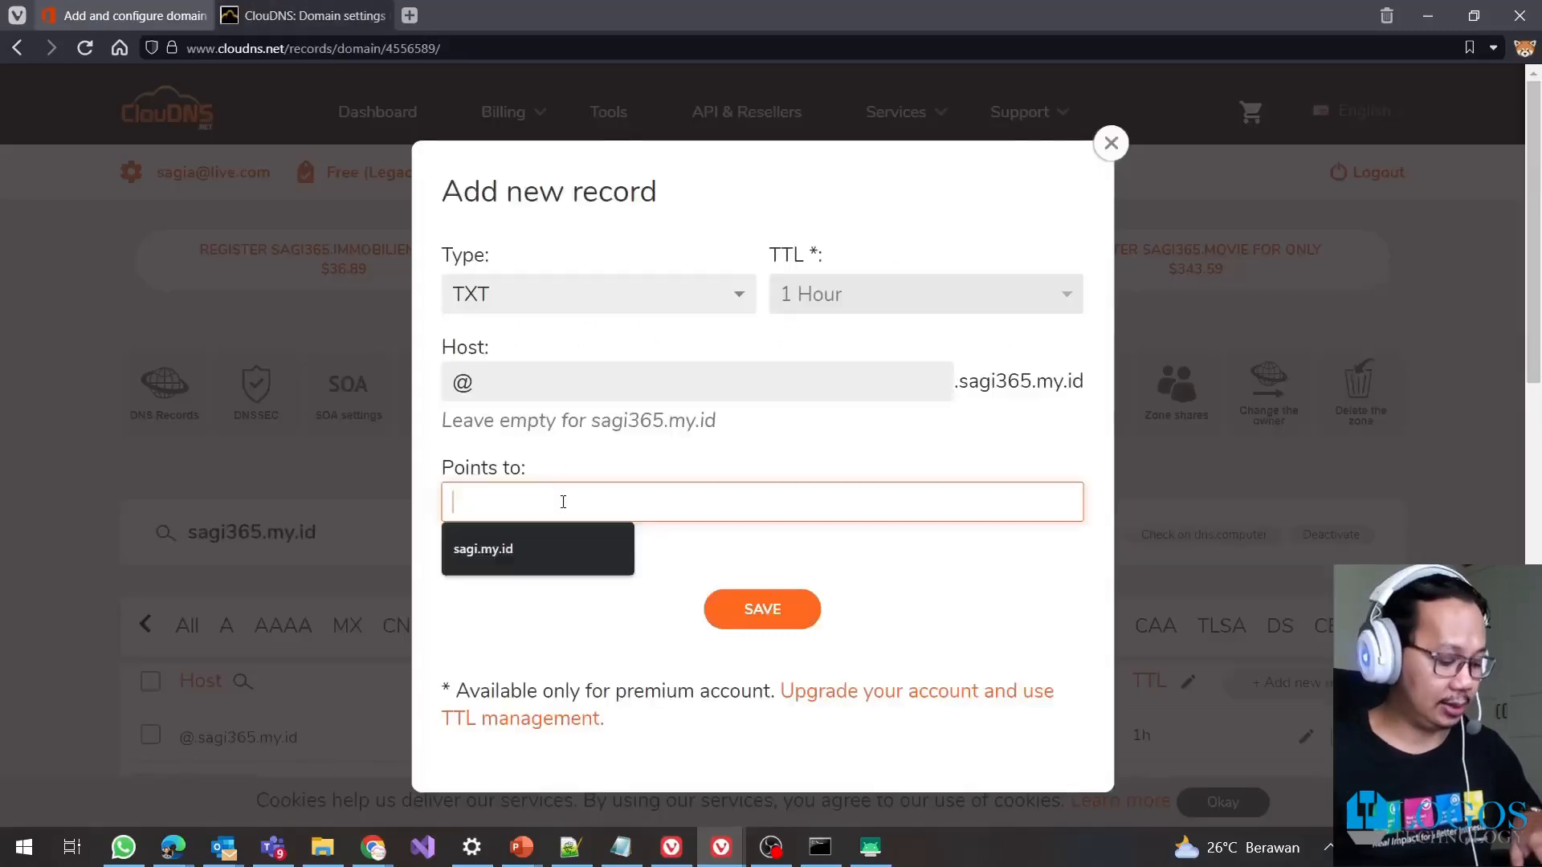
pyautogui.hotkey('ctrl', 'v')
pyautogui.click(733, 608)
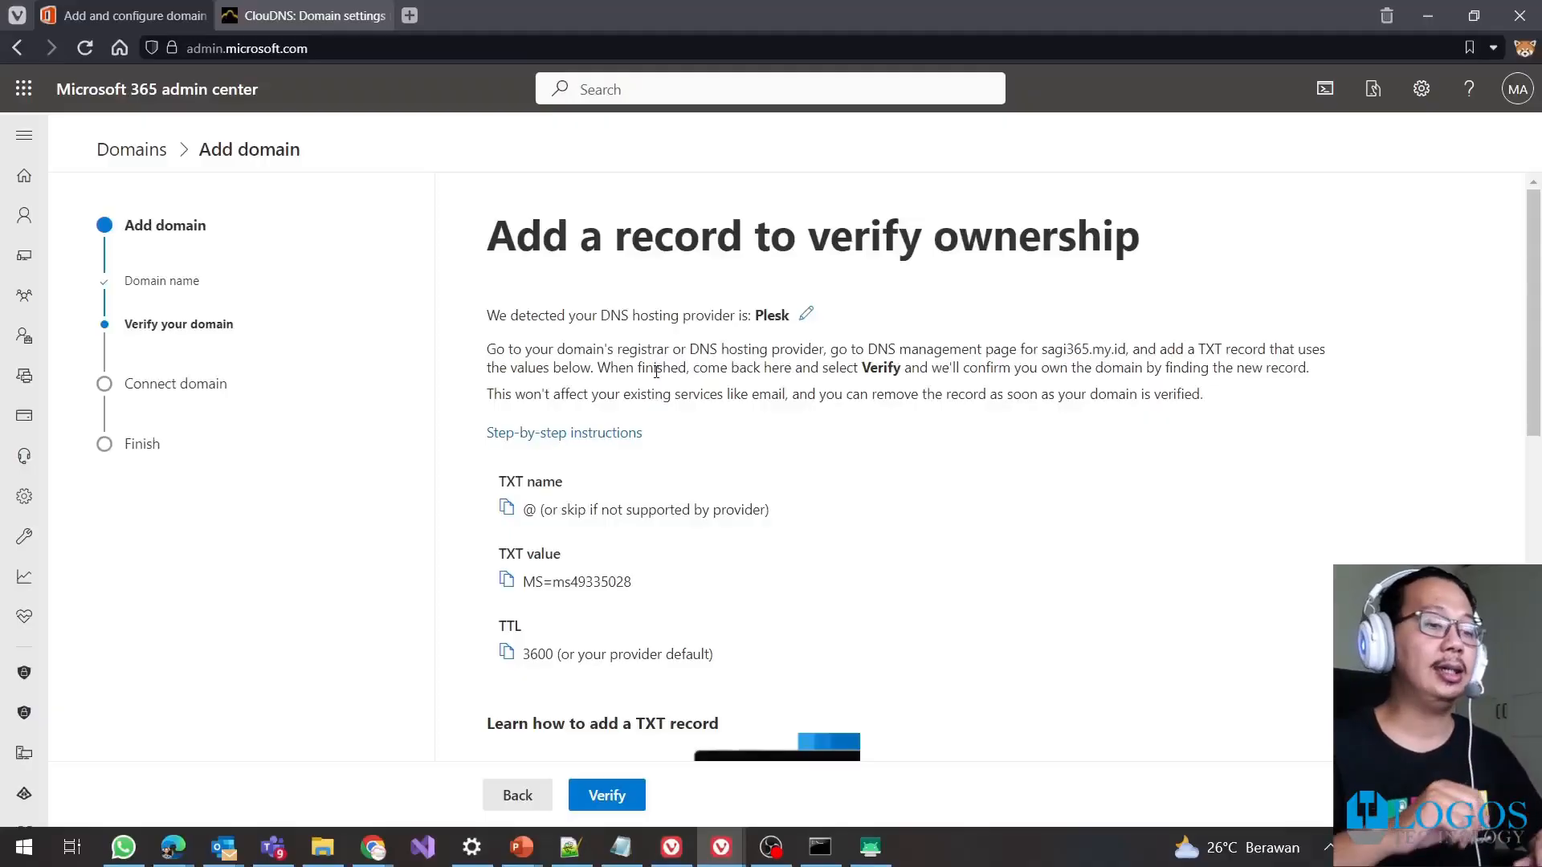
# Verify domain ownership in the Microsoft 365 admin center and continue with adding your own DNS records
pyautogui.click(621, 787)
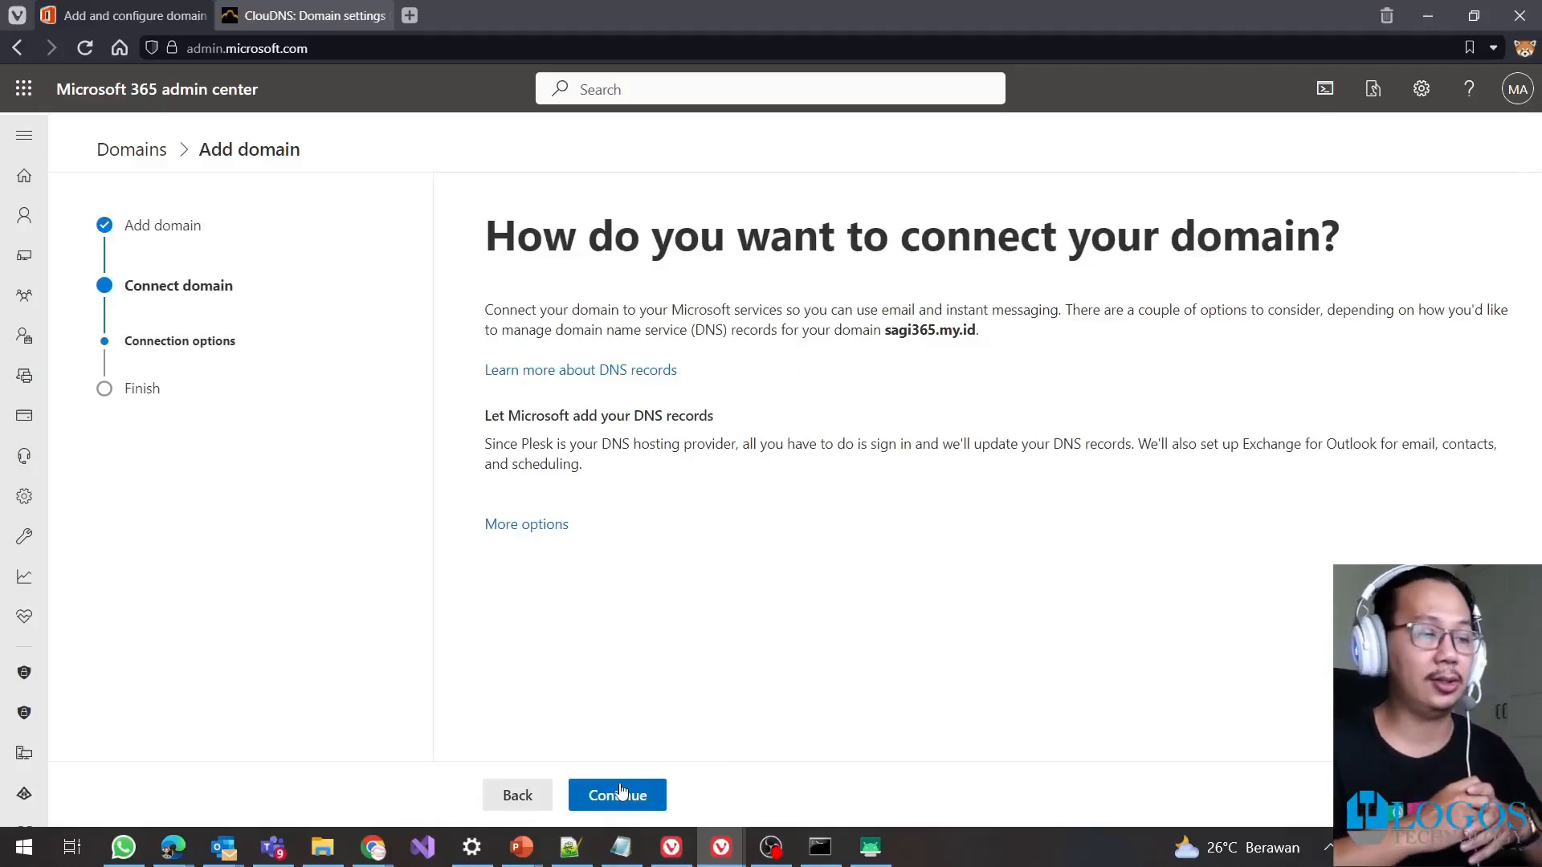
pyautogui.click(522, 524)
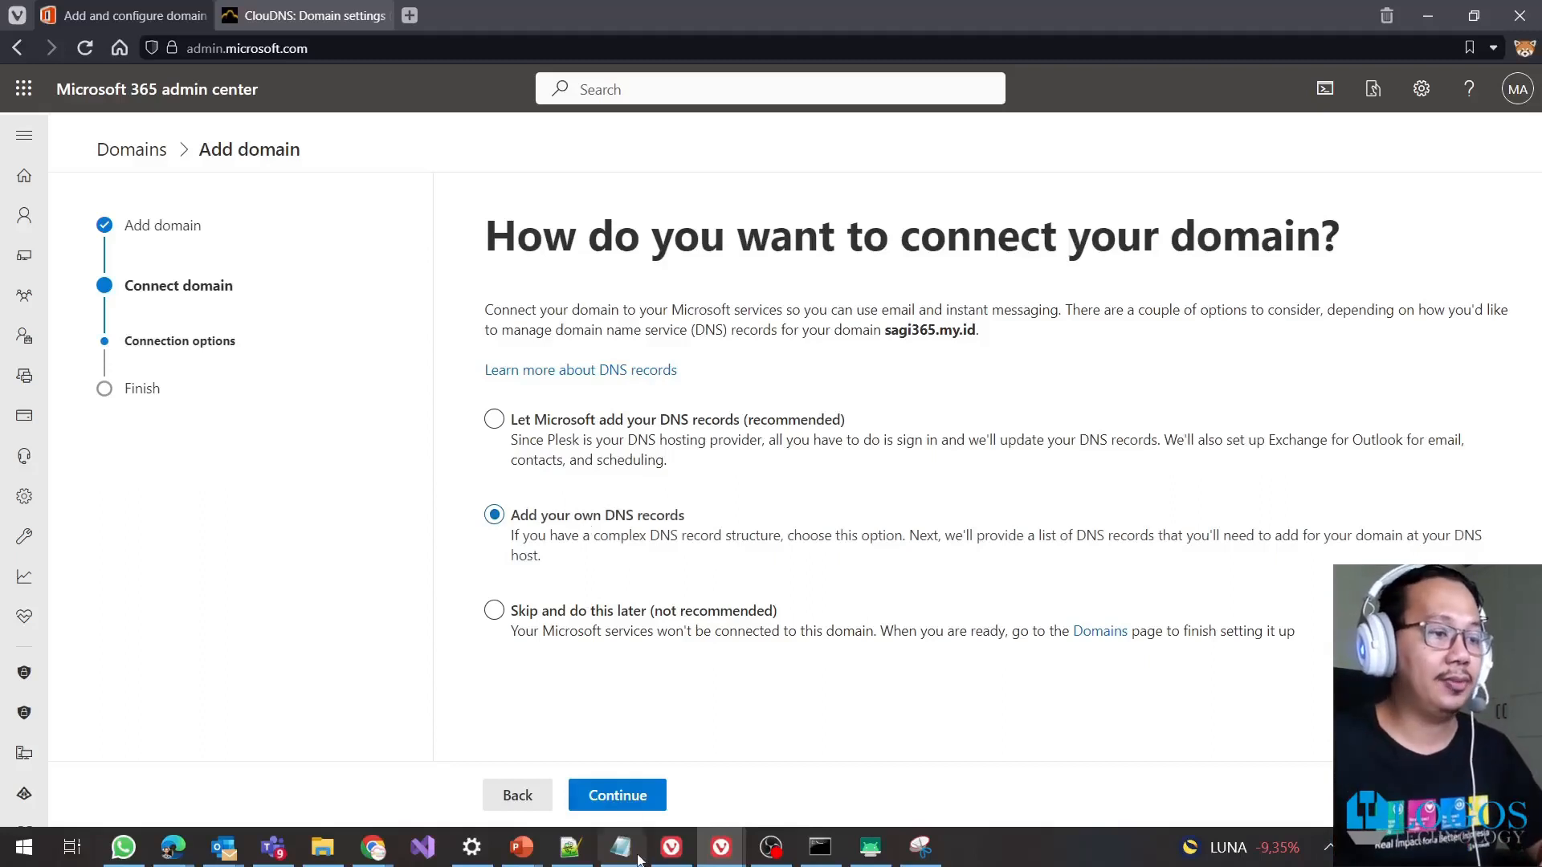
pyautogui.click(627, 803)
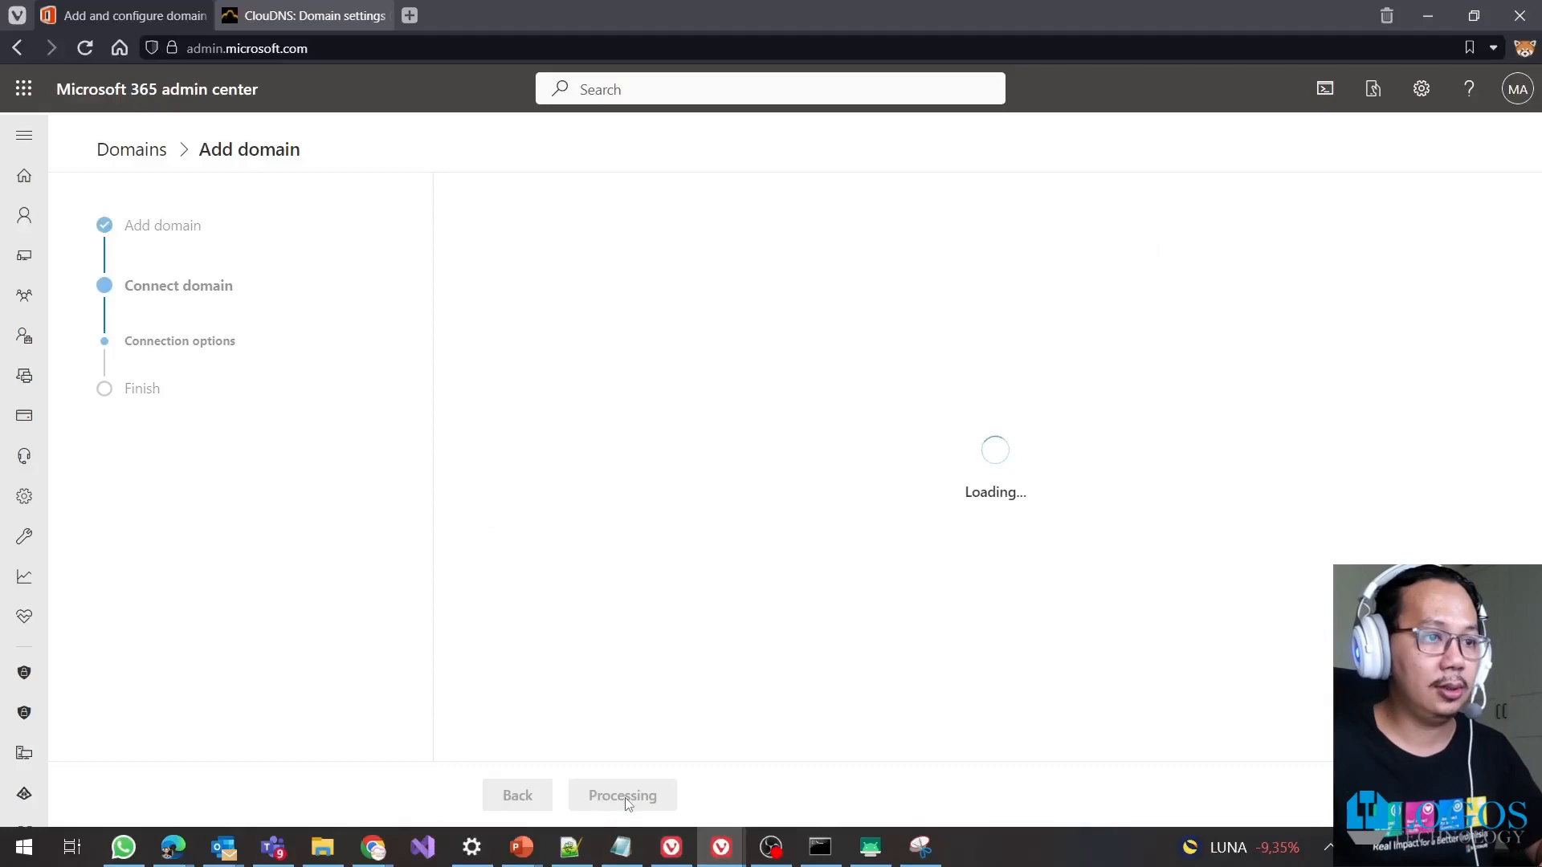
# Expand the MX record required for Exchange and Exchange Online Protection and copy its points-to address
pyautogui.scroll(-3, 687, 520)
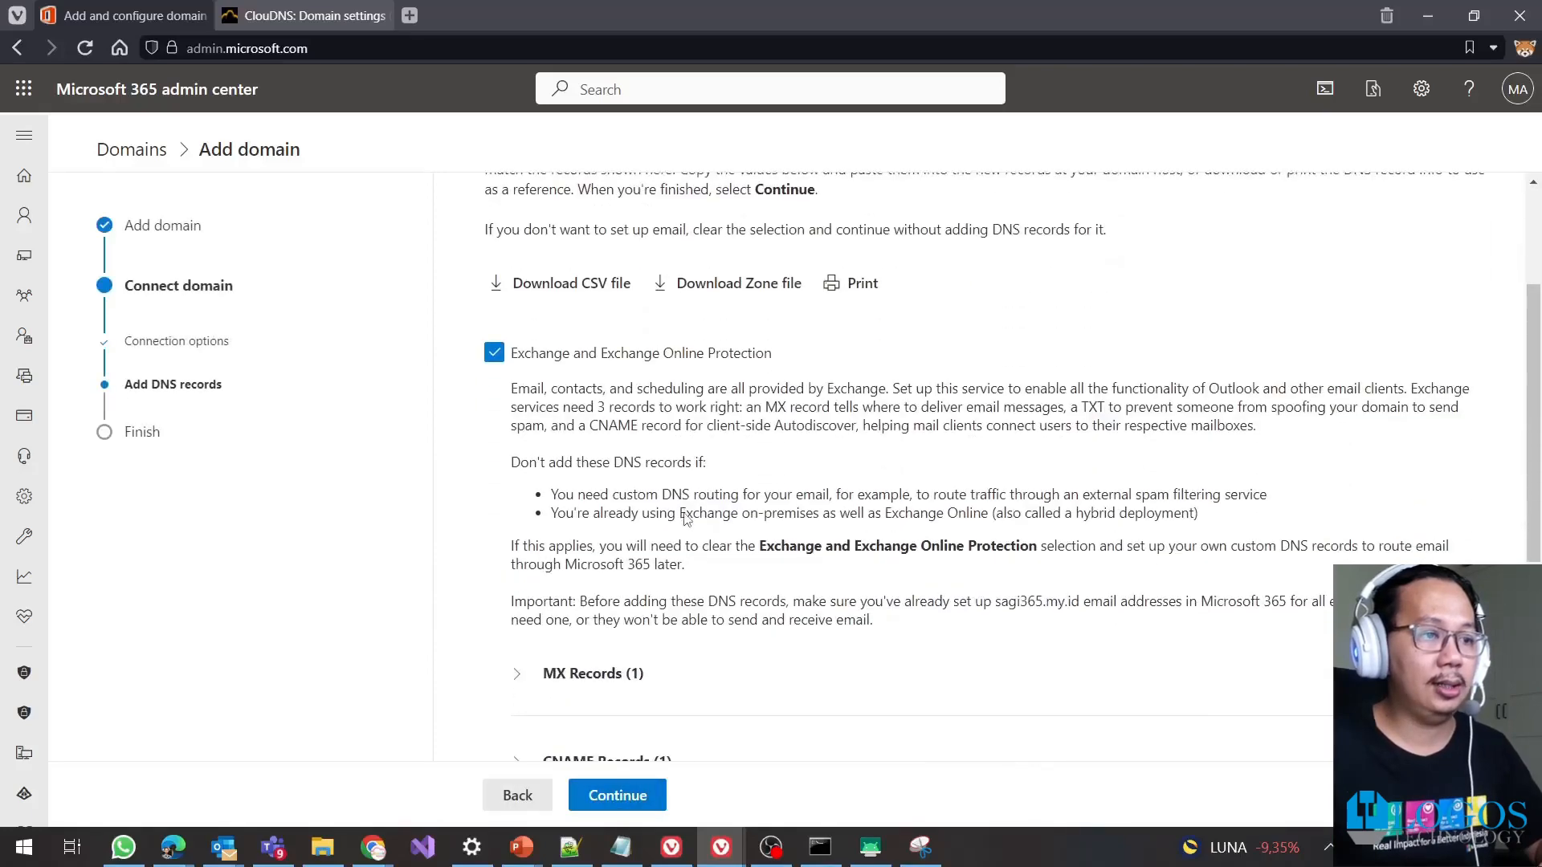
pyautogui.scroll(-3, 687, 520)
pyautogui.scroll(-1, 687, 520)
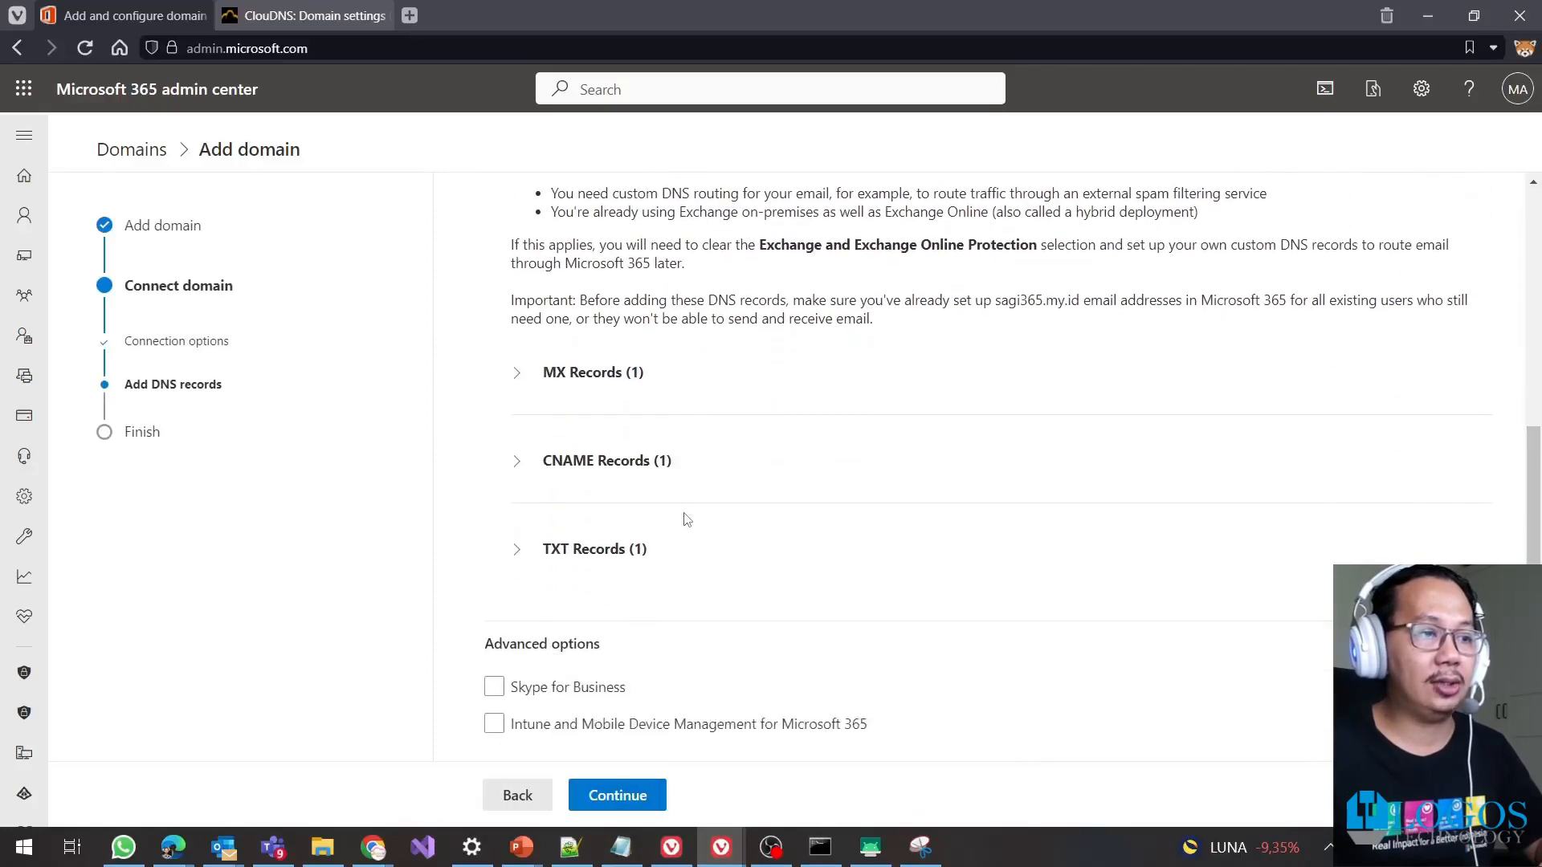
pyautogui.scroll(2, 686, 520)
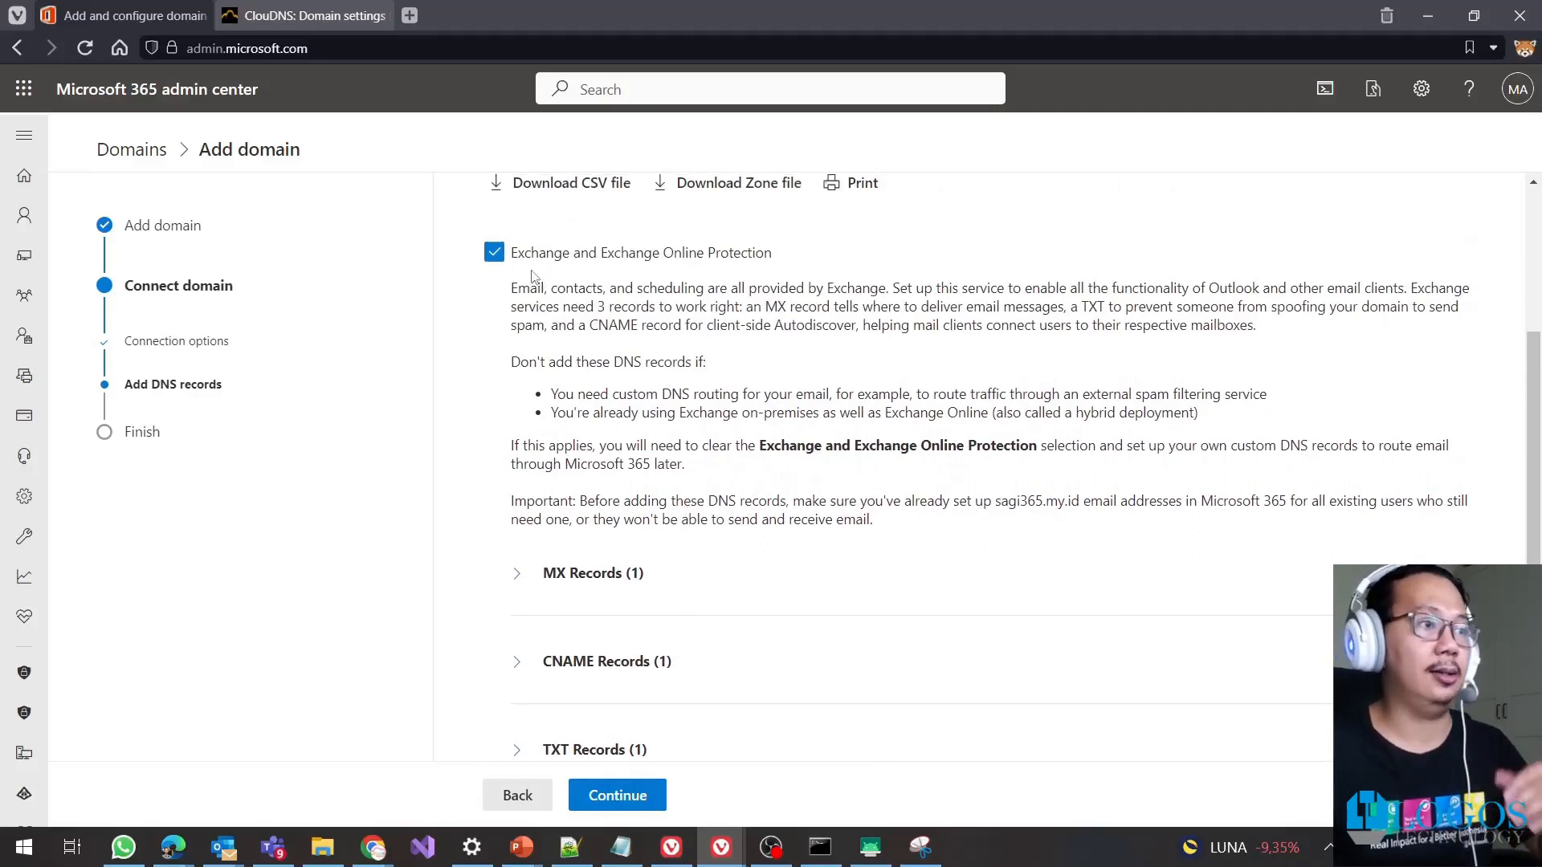
pyautogui.scroll(-1, 689, 522)
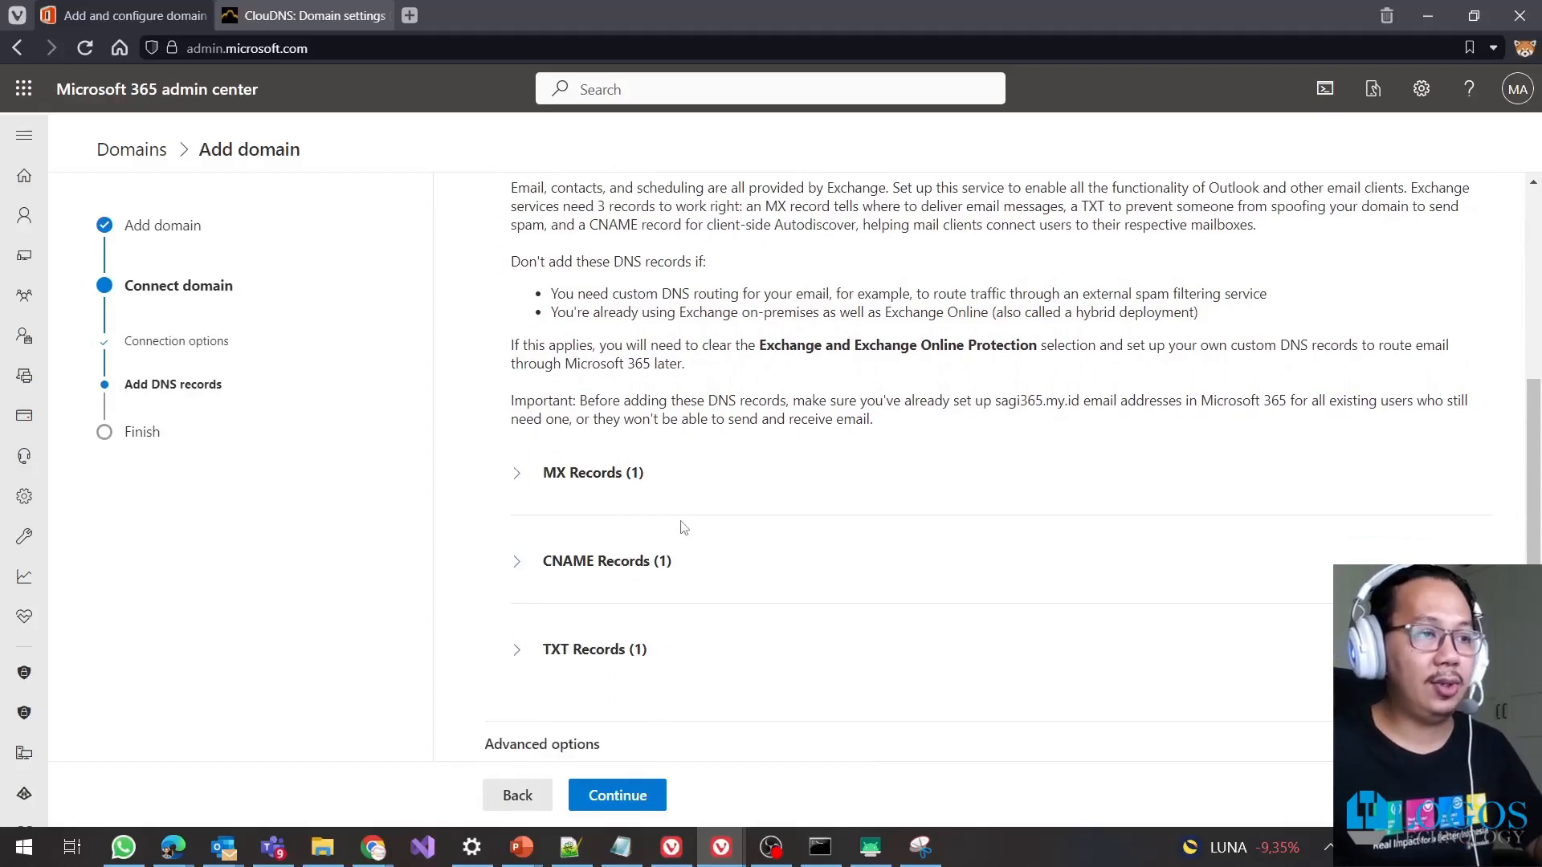
pyautogui.click(516, 473)
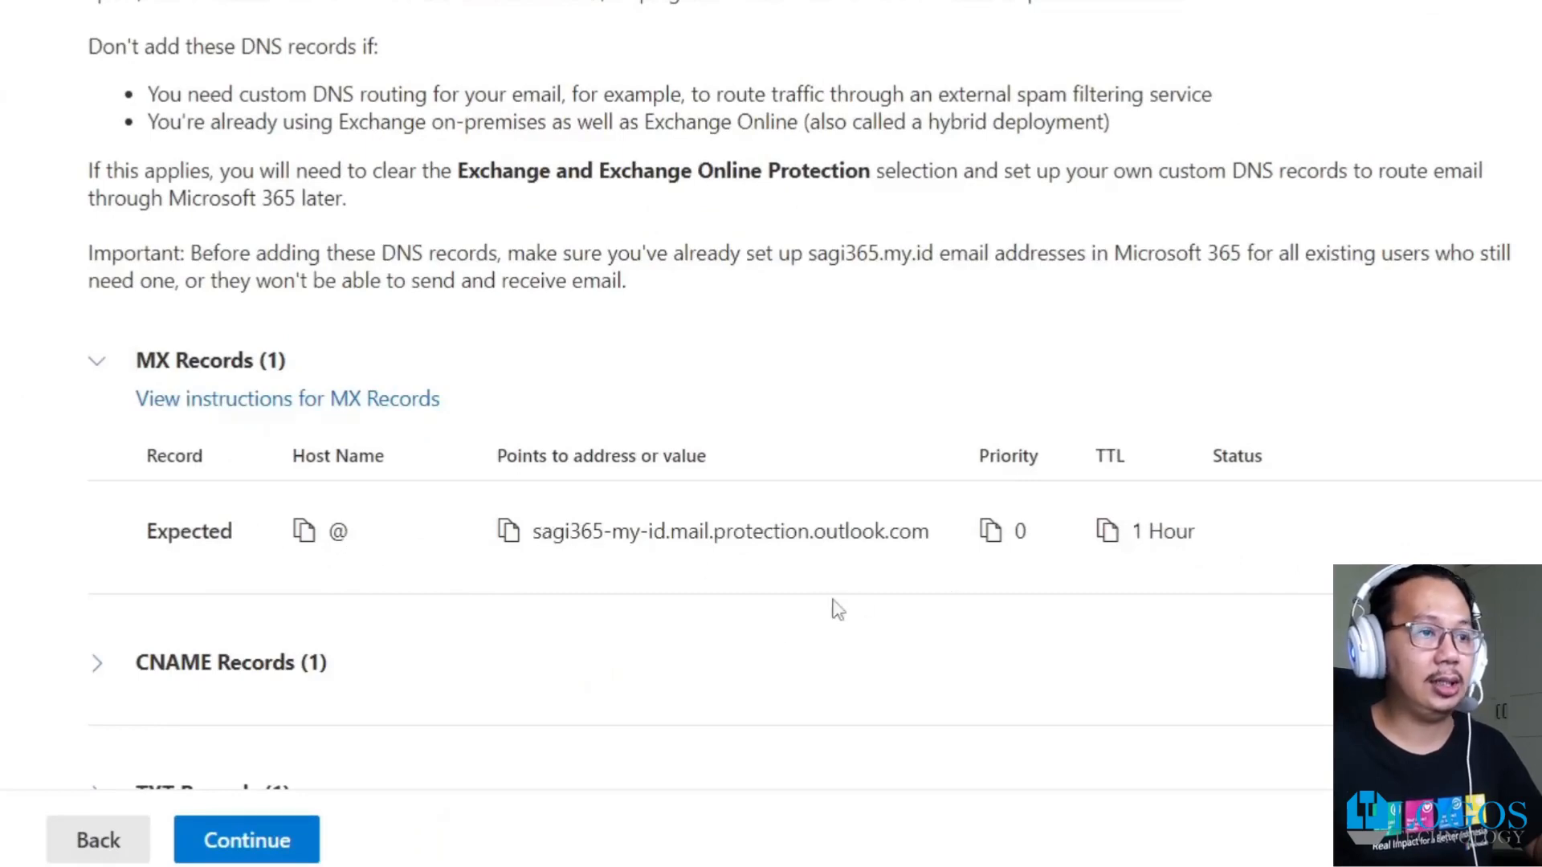
pyautogui.click(508, 532)
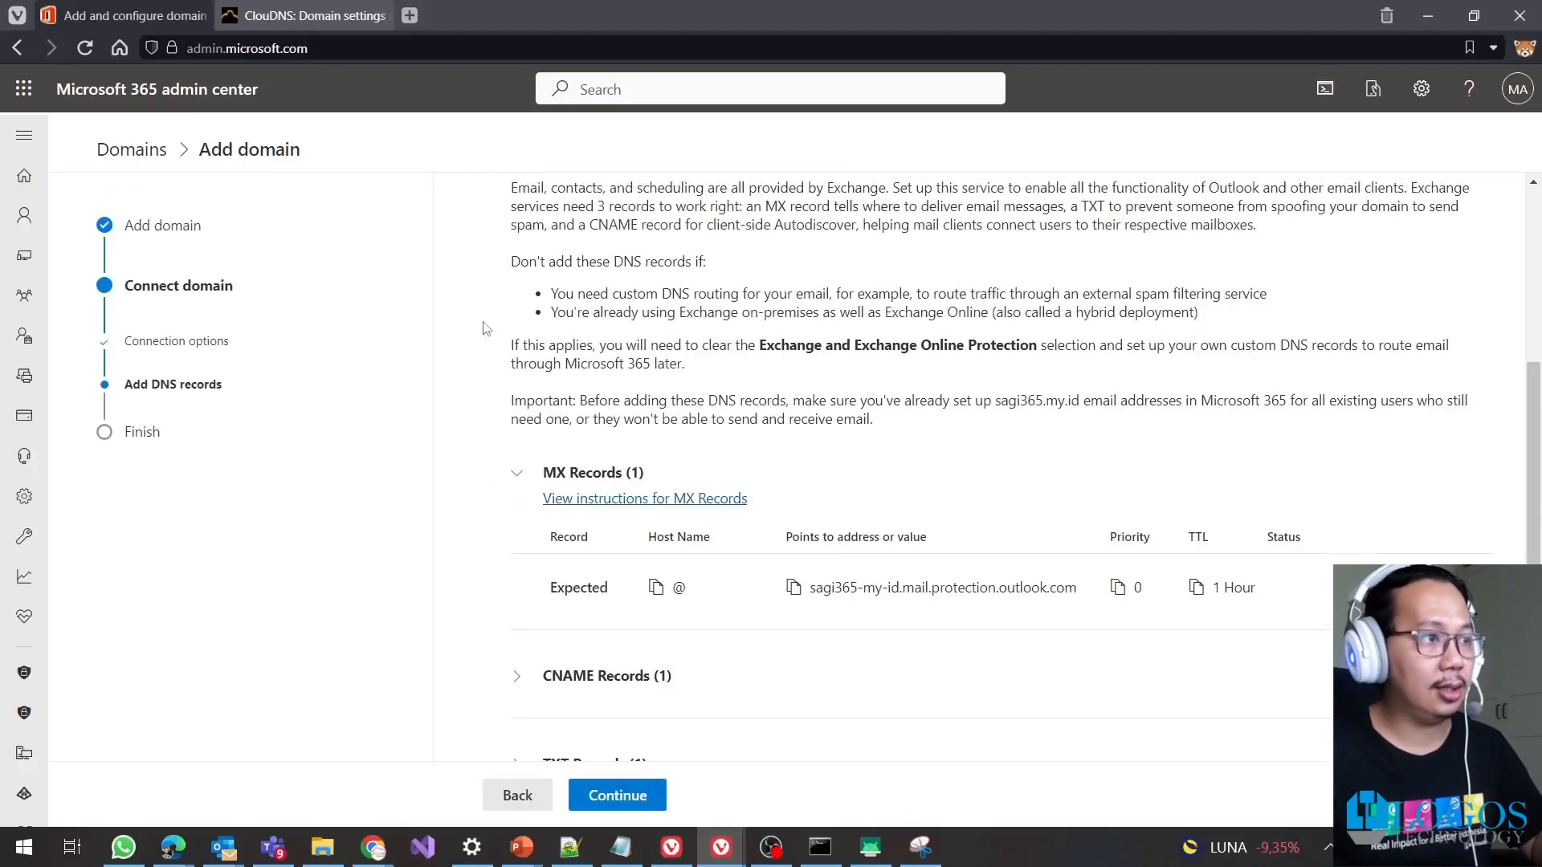
# Switch to ClouDNS and start a new MX record for sagi365.my.id with @ as the host
pyautogui.click(315, 15)
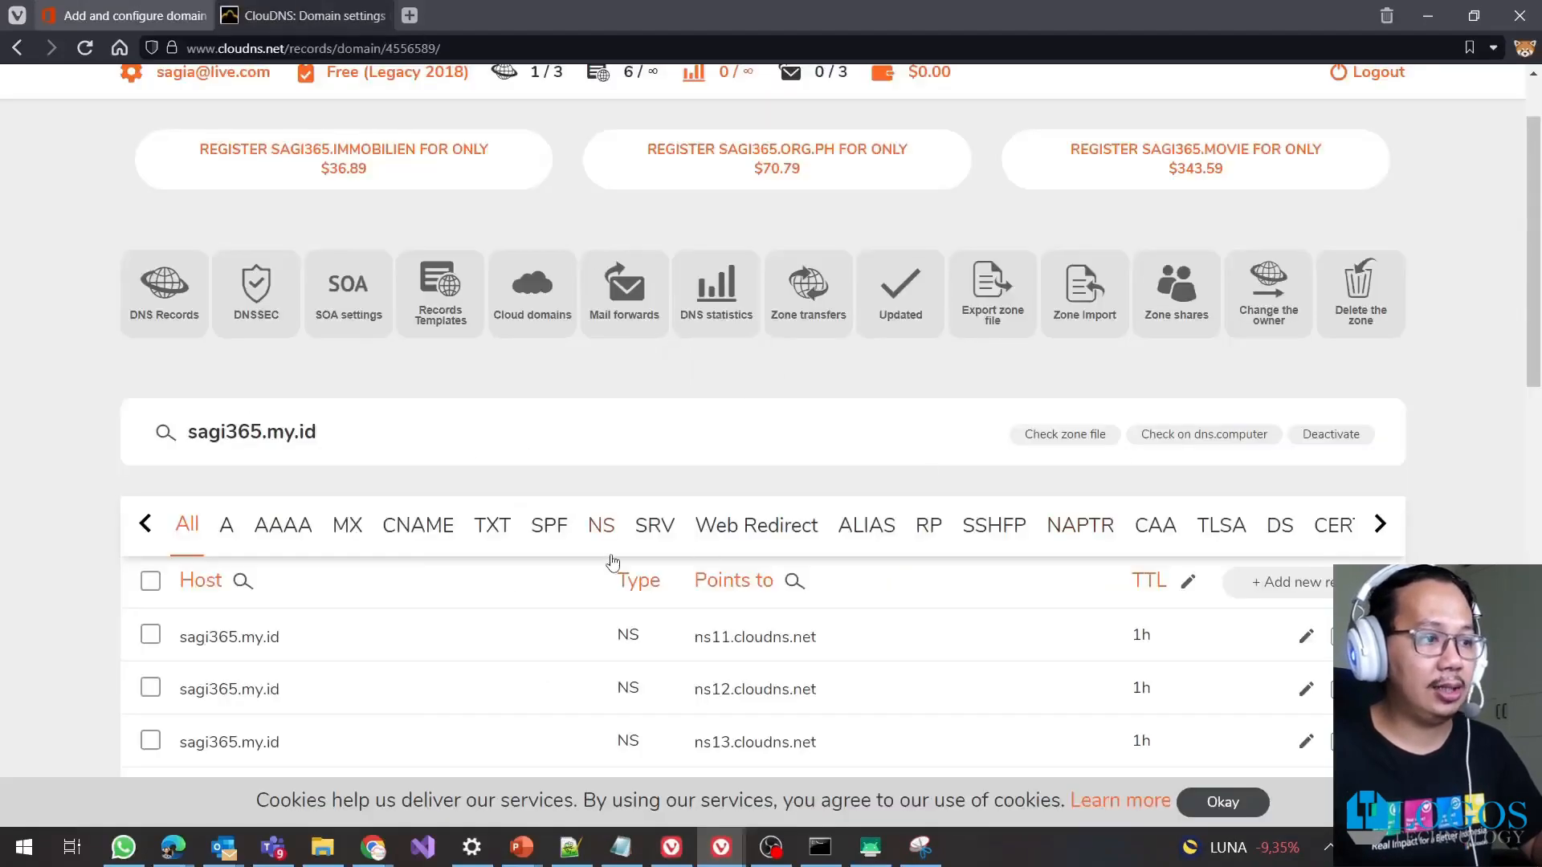
pyautogui.scroll(-1, 609, 561)
pyautogui.click(346, 426)
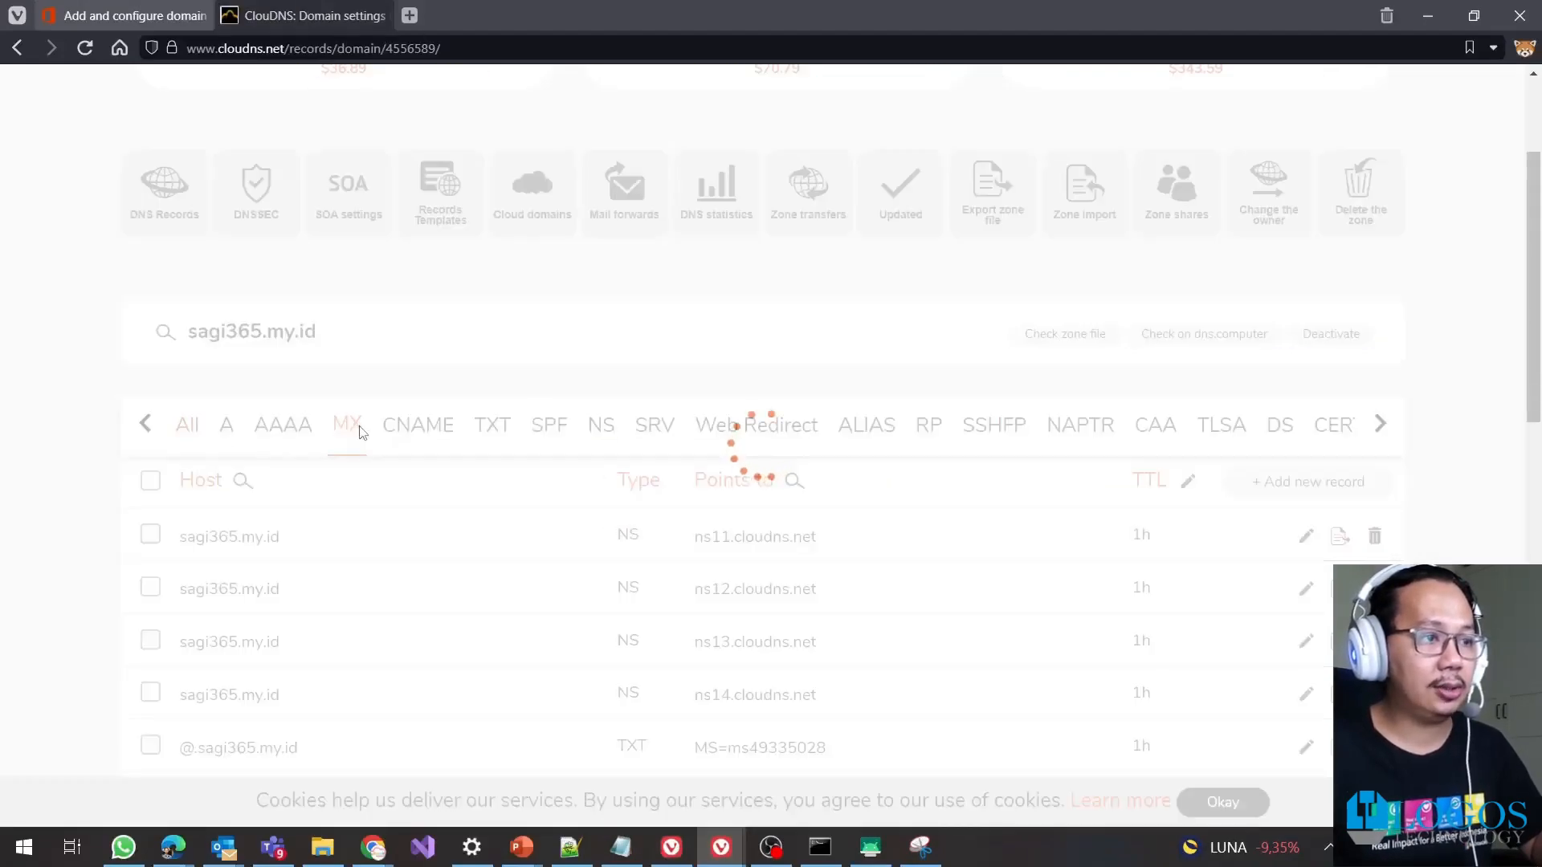
pyautogui.click(1325, 484)
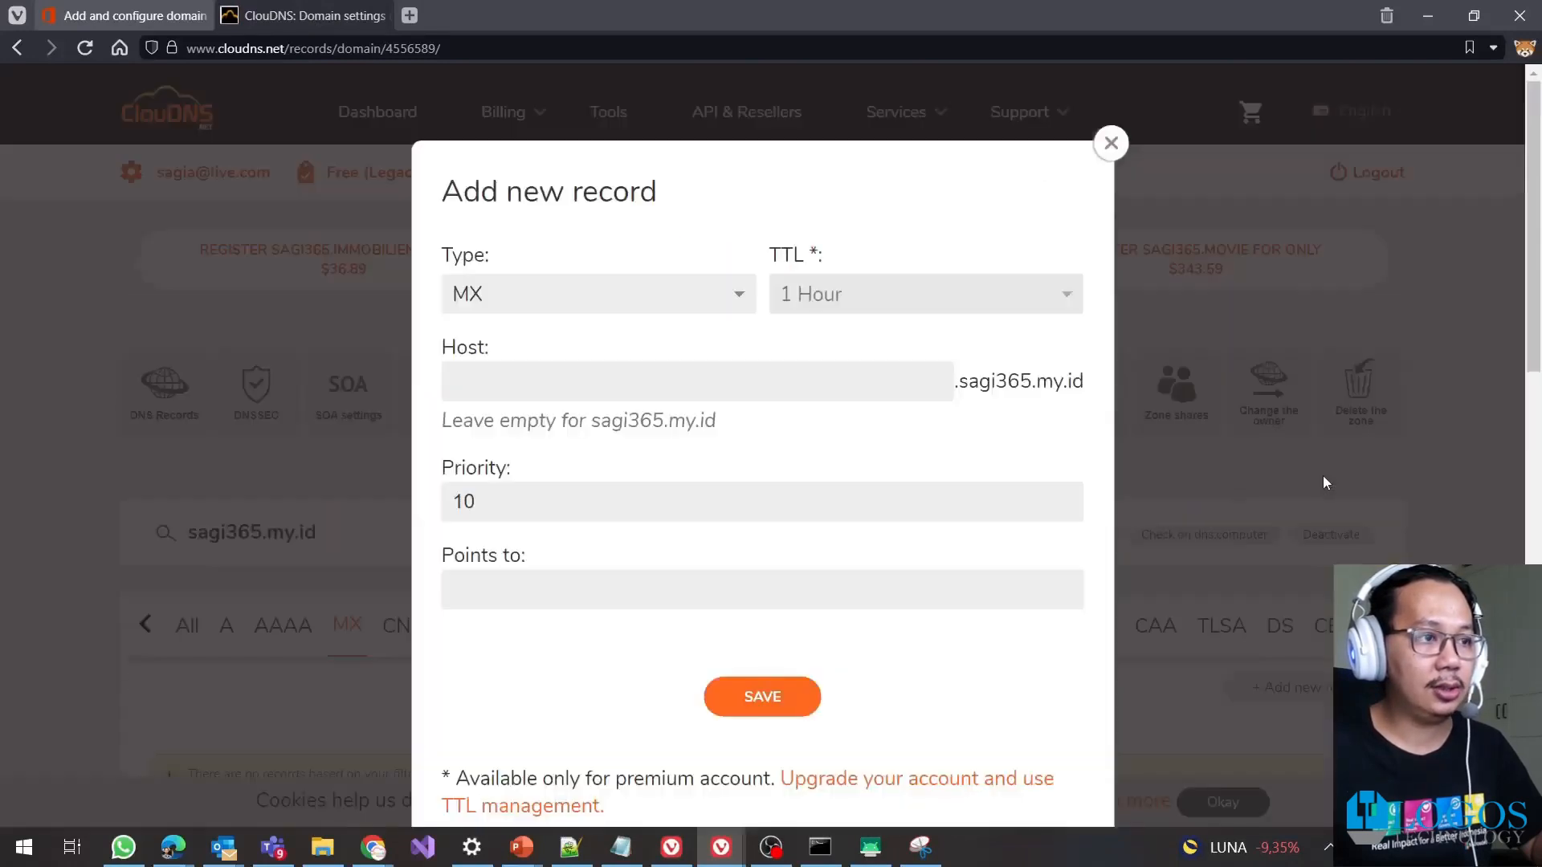
pyautogui.click(679, 388)
pyautogui.write('@')
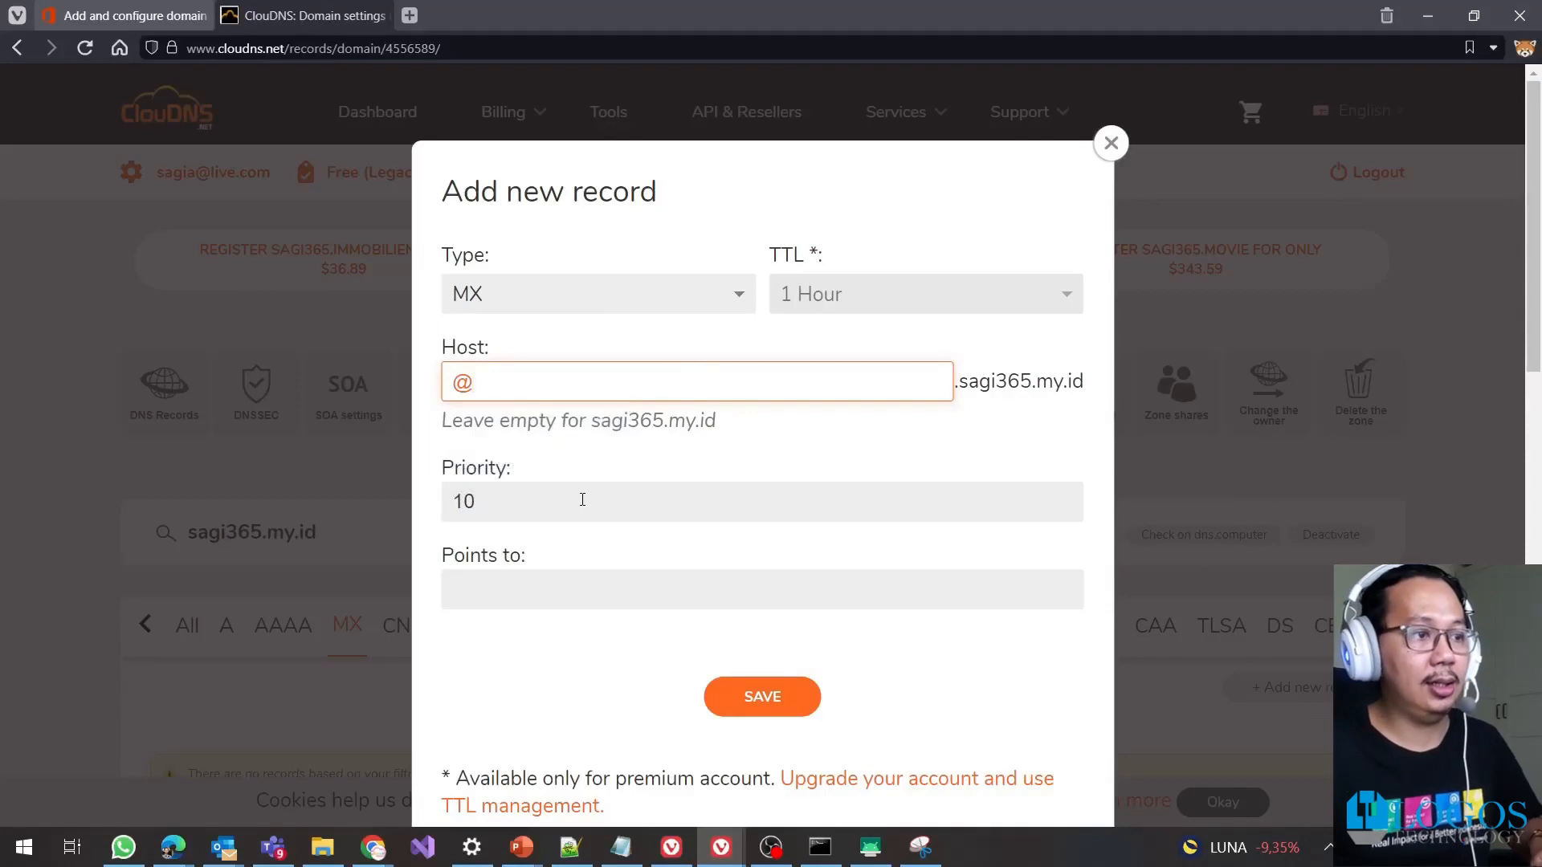
# Set the MX record's priority to 0, point it to sagi365-my-id.mail.protection.outlook.com, and save it
pyautogui.click(540, 504)
pyautogui.doubleClick(522, 503)
pyautogui.write('0')
pyautogui.click(488, 591)
pyautogui.hotkey('ctrl', 'v')
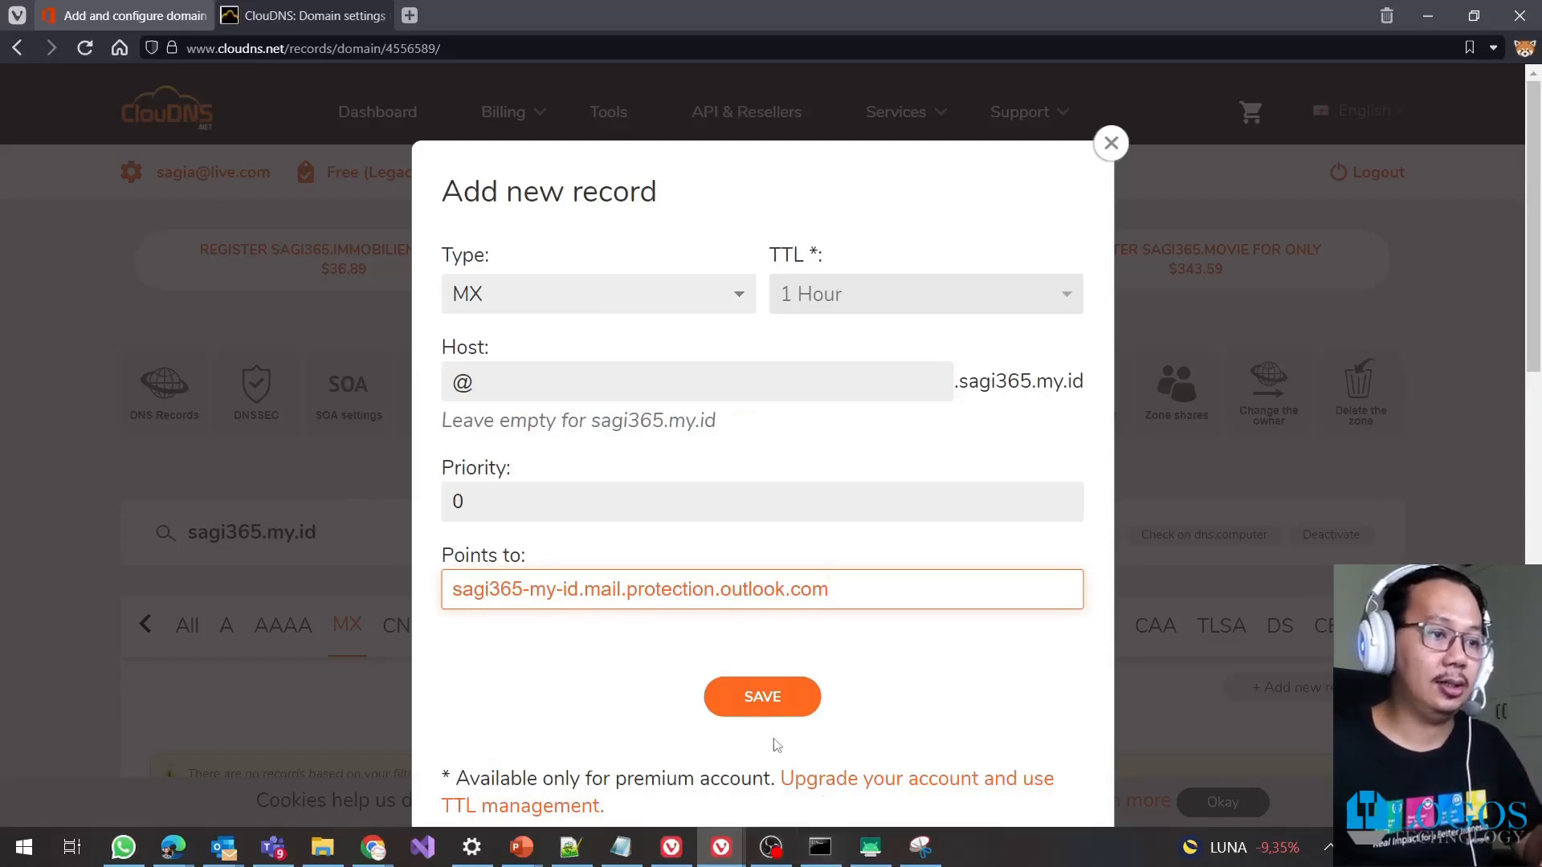
pyautogui.click(764, 698)
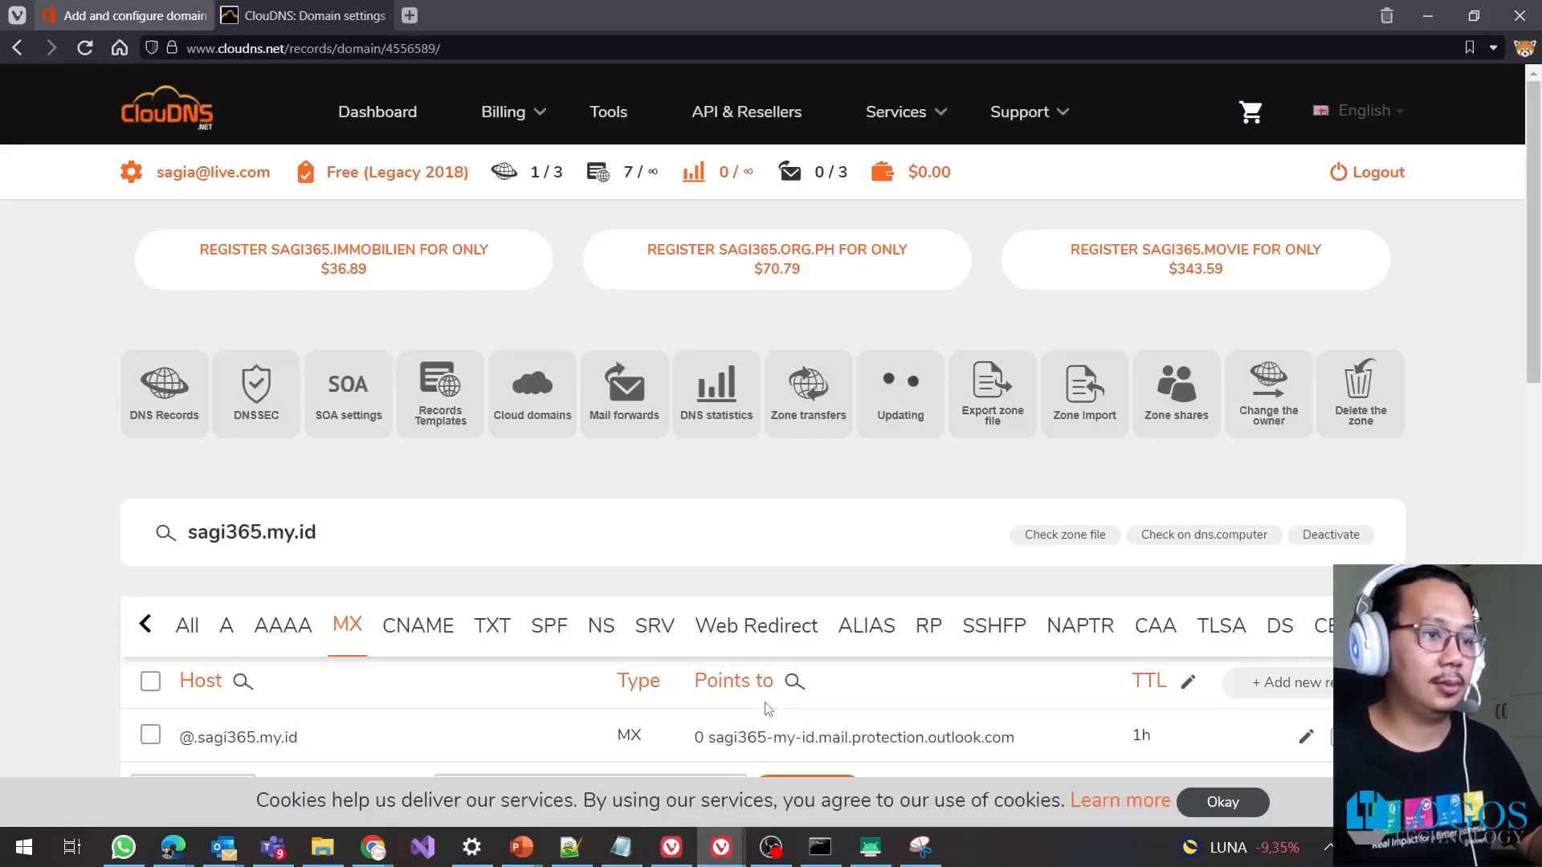
# Return to the Microsoft 365 admin center, expand the required CNAME record in place of the MX one, and copy its host name
pyautogui.click(135, 15)
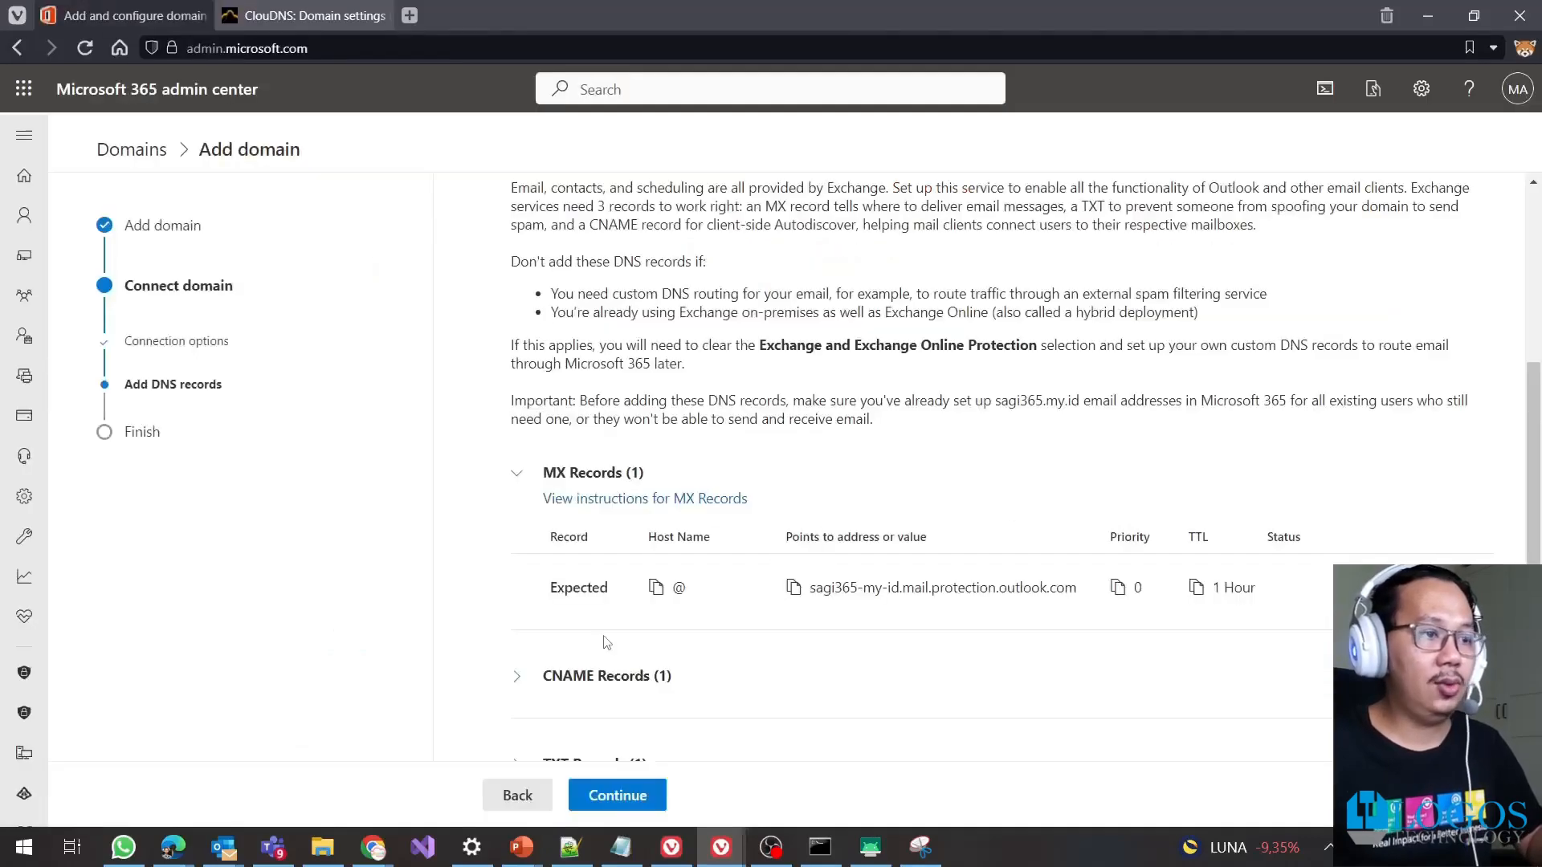
pyautogui.click(515, 476)
pyautogui.click(519, 564)
pyautogui.scroll(-2, 598, 522)
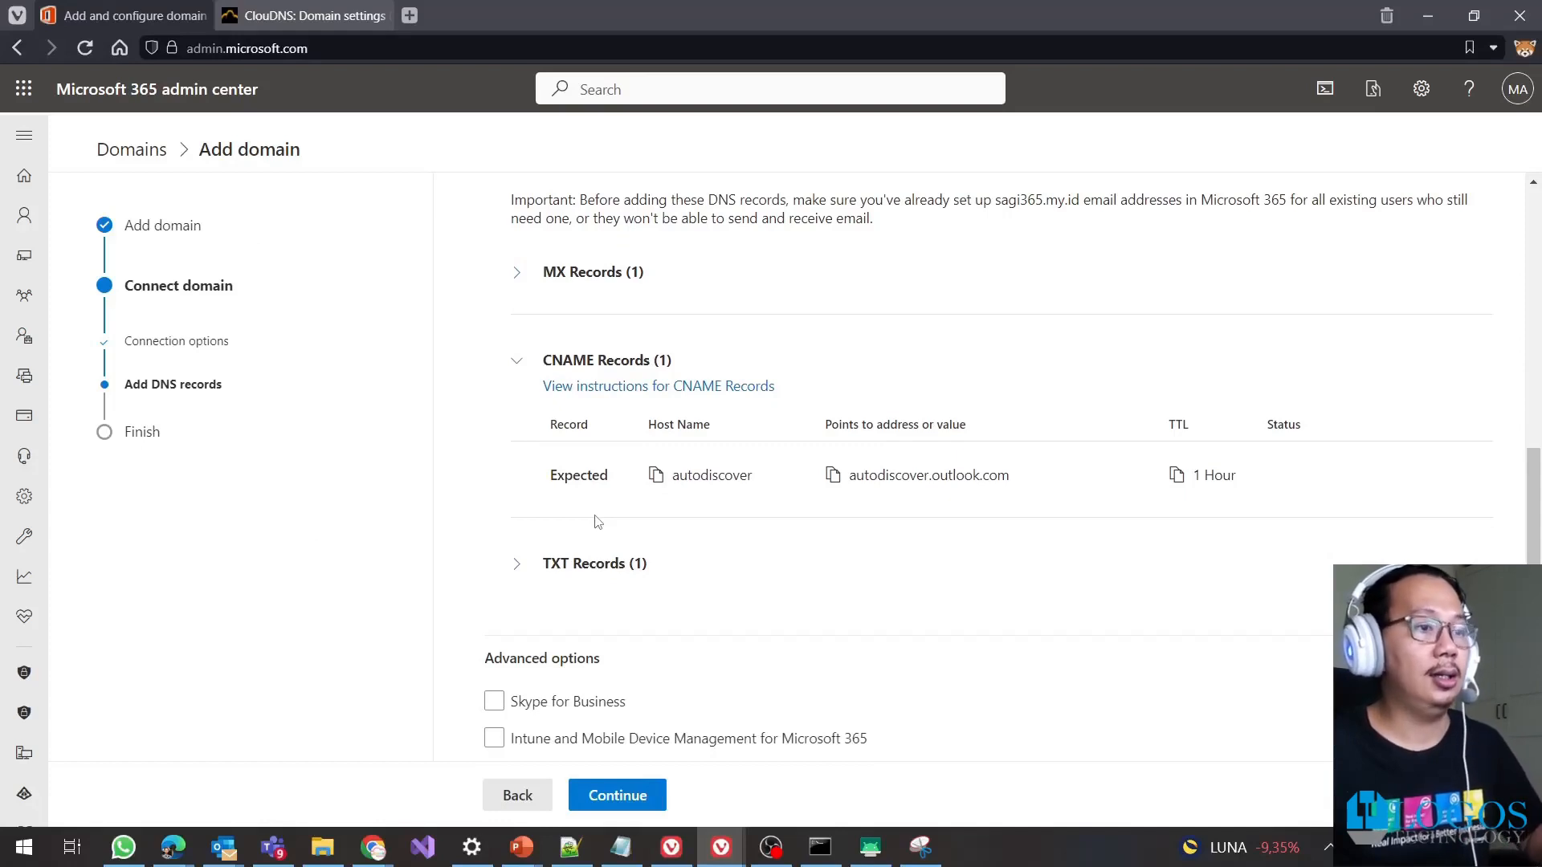
pyautogui.click(658, 481)
pyautogui.click(646, 482)
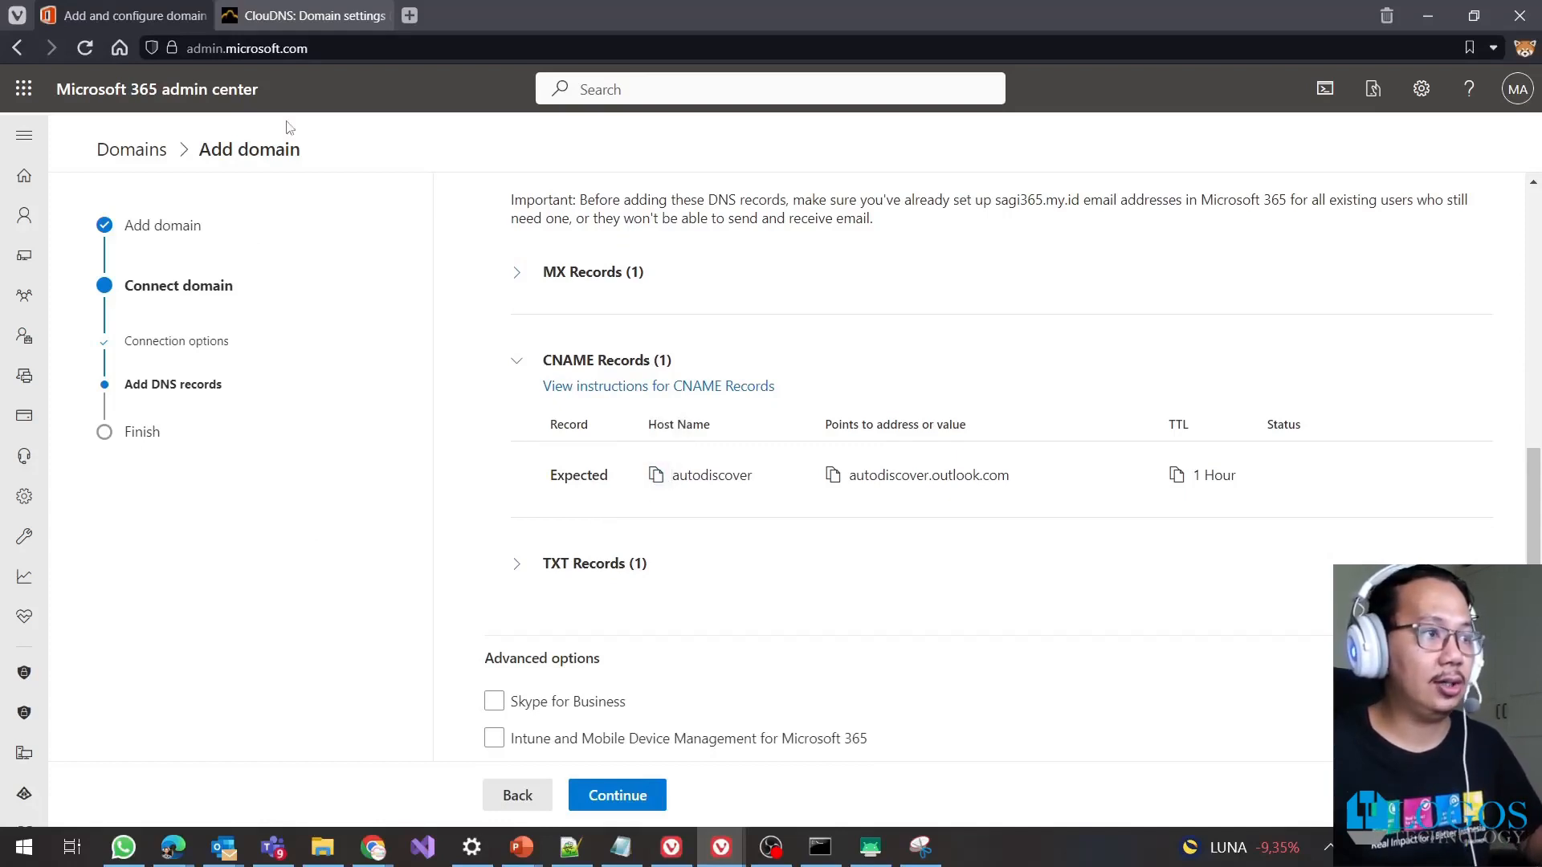
# Switch to ClouDNS and start a new CNAME record for sagi365.my.id with autodiscover as the host
pyautogui.click(309, 16)
pyautogui.click(417, 627)
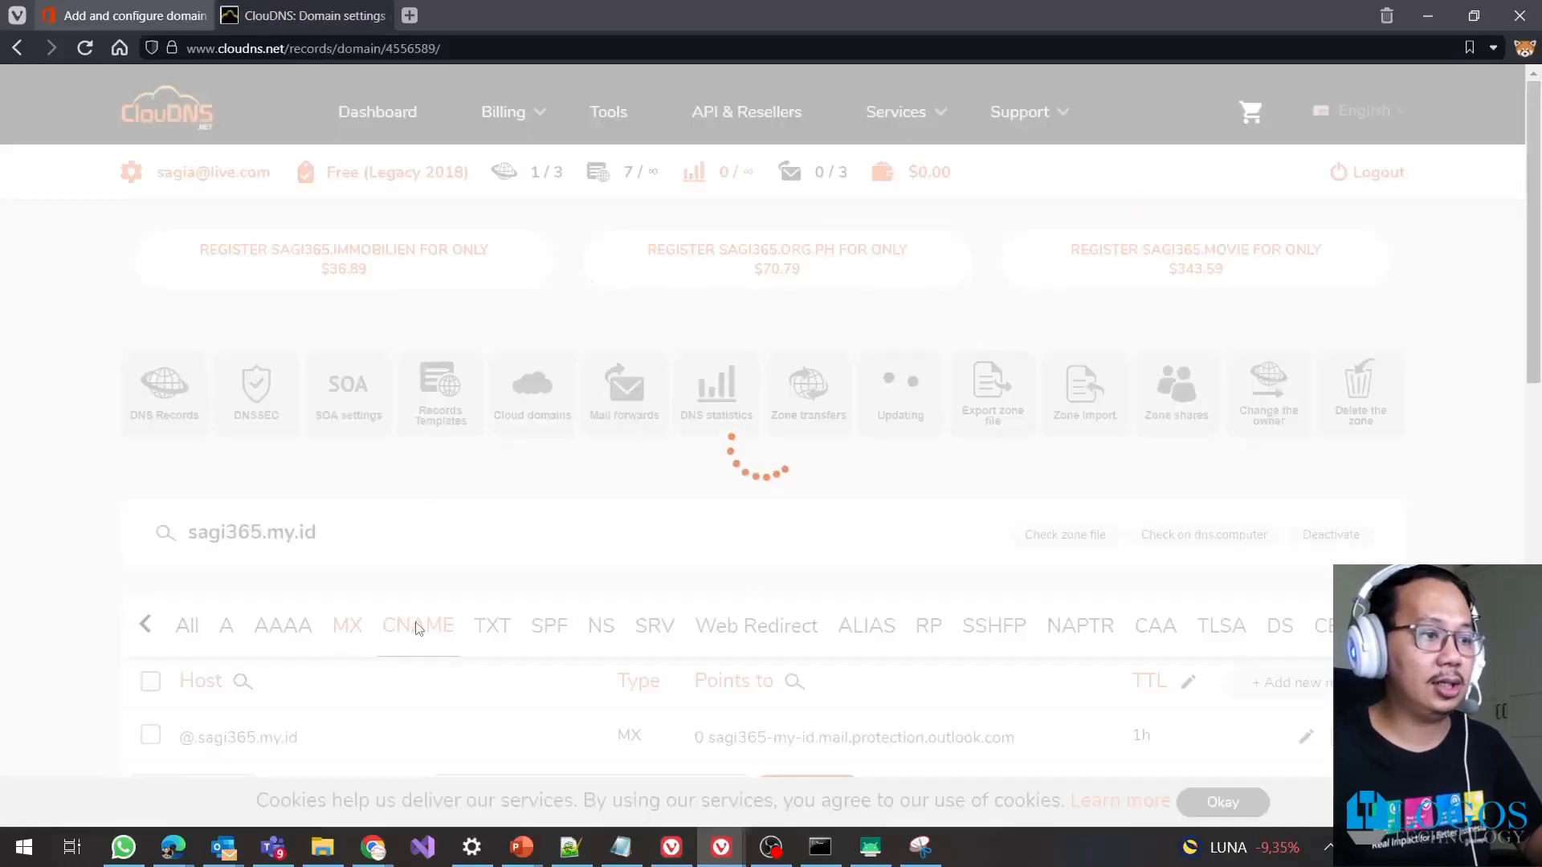
pyautogui.scroll(-3, 1210, 516)
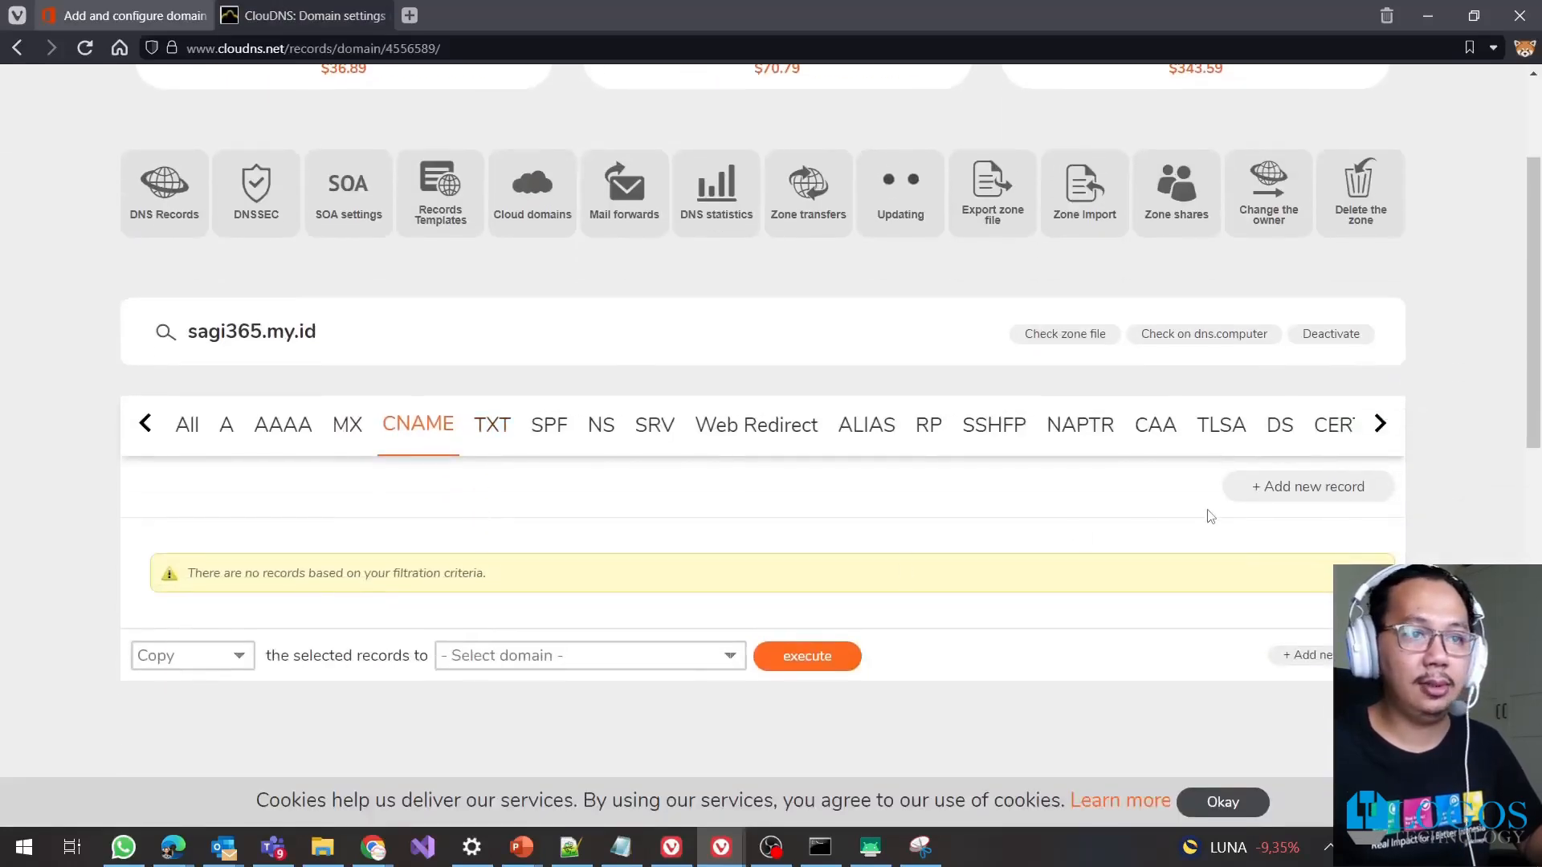
pyautogui.click(1278, 498)
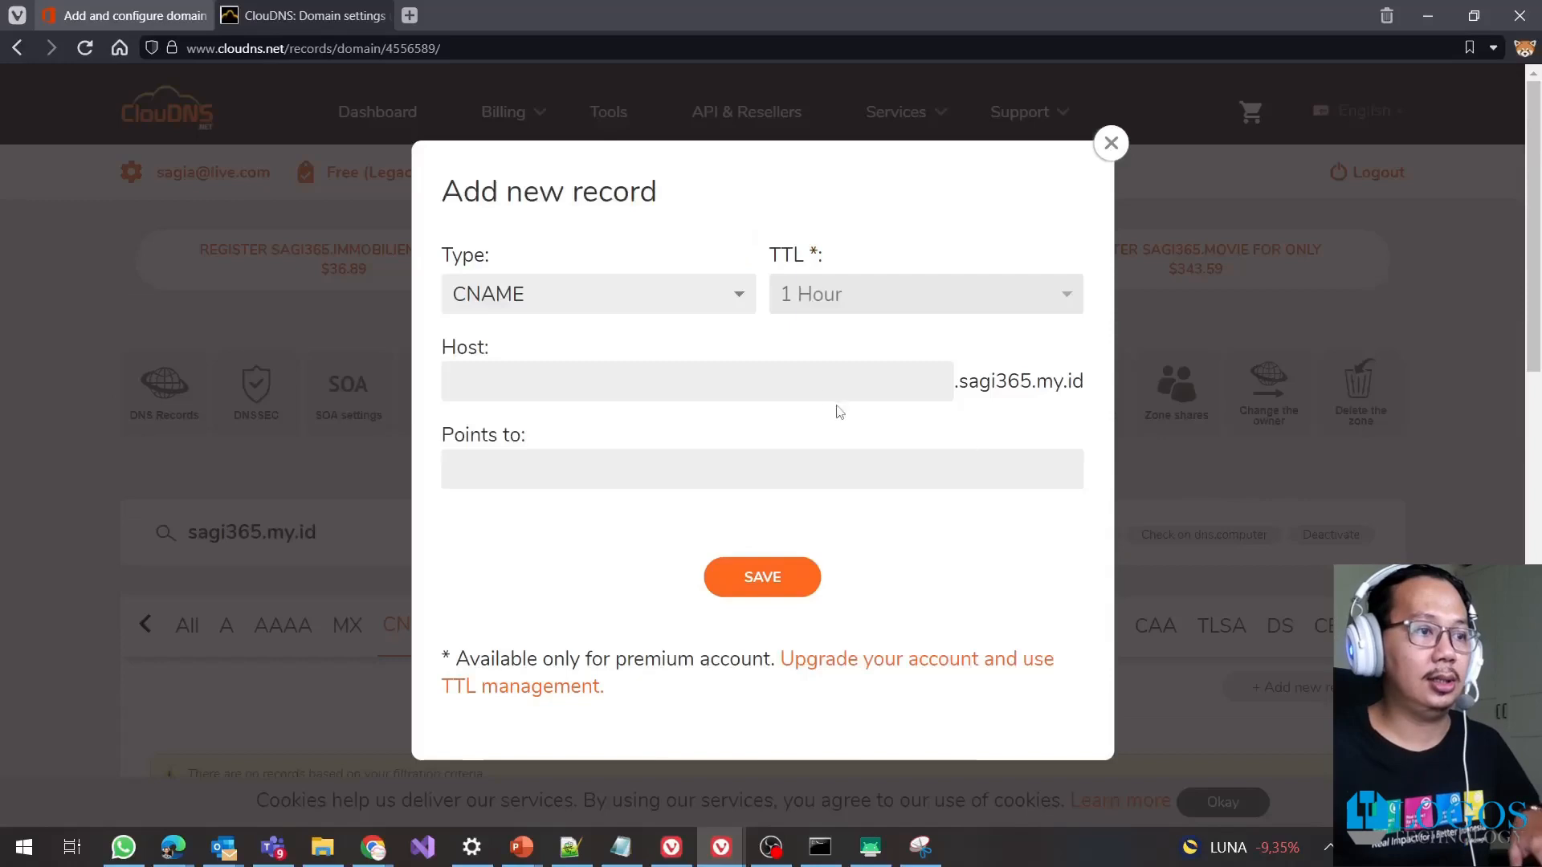
pyautogui.click(825, 382)
pyautogui.press('Down')
pyautogui.press('Return')
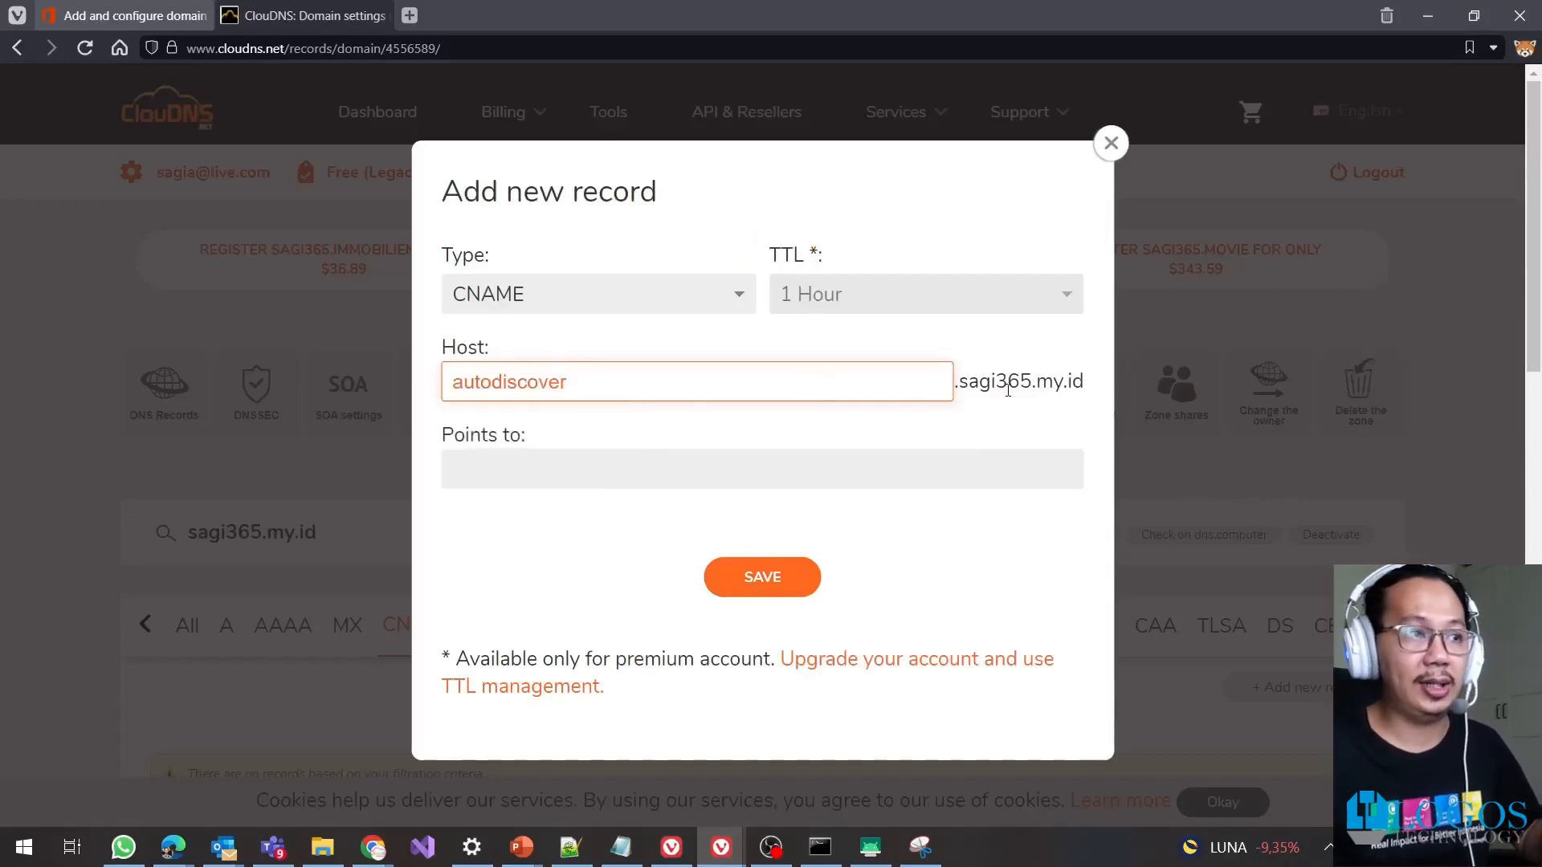
# Copy the CNAME target autodiscover.outlook.com from the Microsoft 365 admin center, point the new ClouDNS record to it, and save the record
pyautogui.click(136, 18)
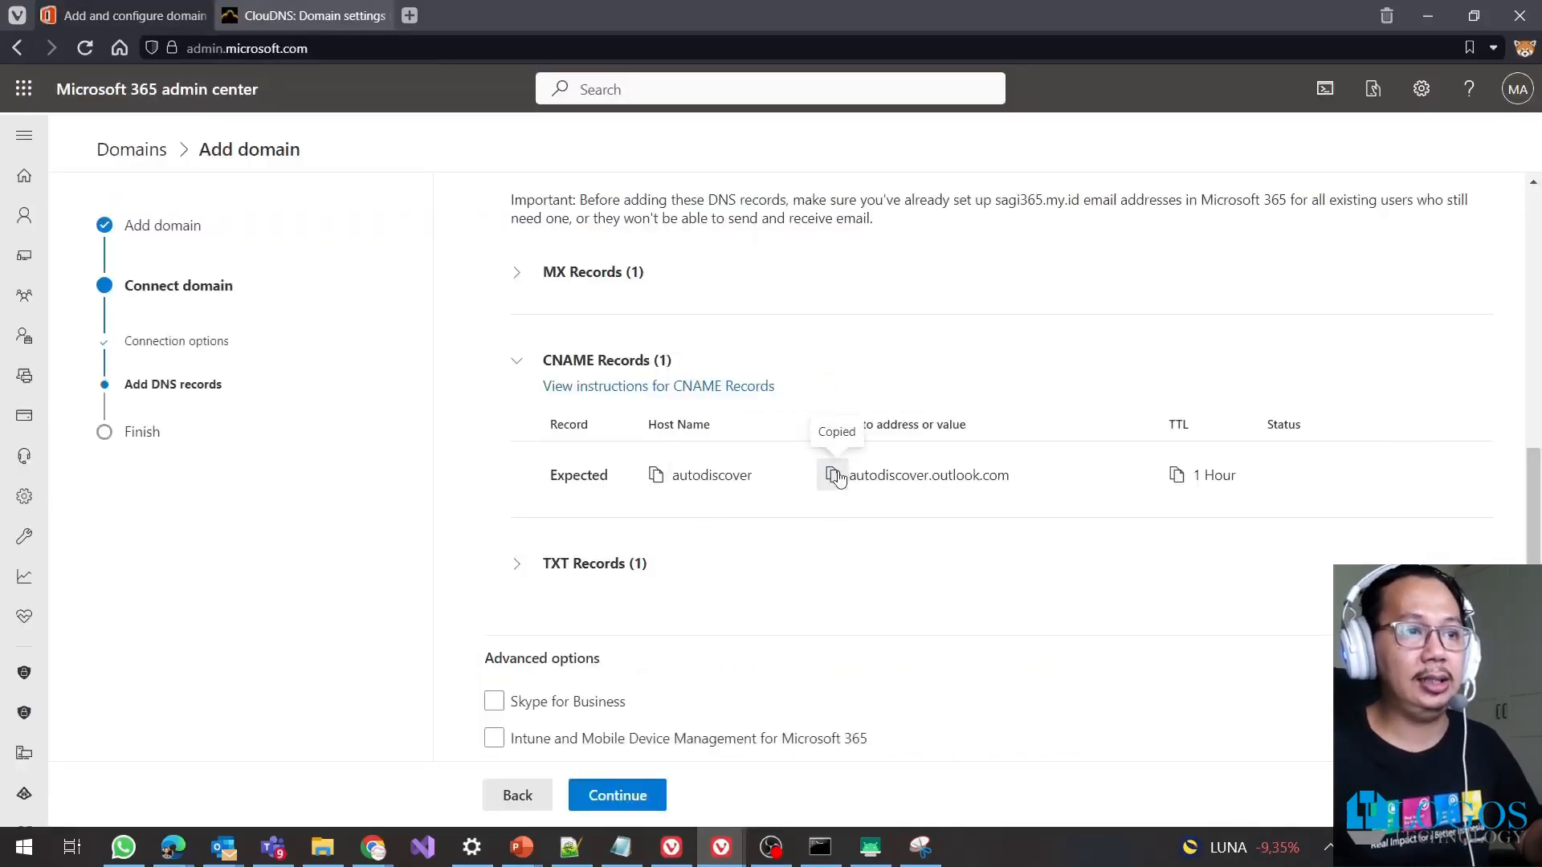
pyautogui.click(284, 22)
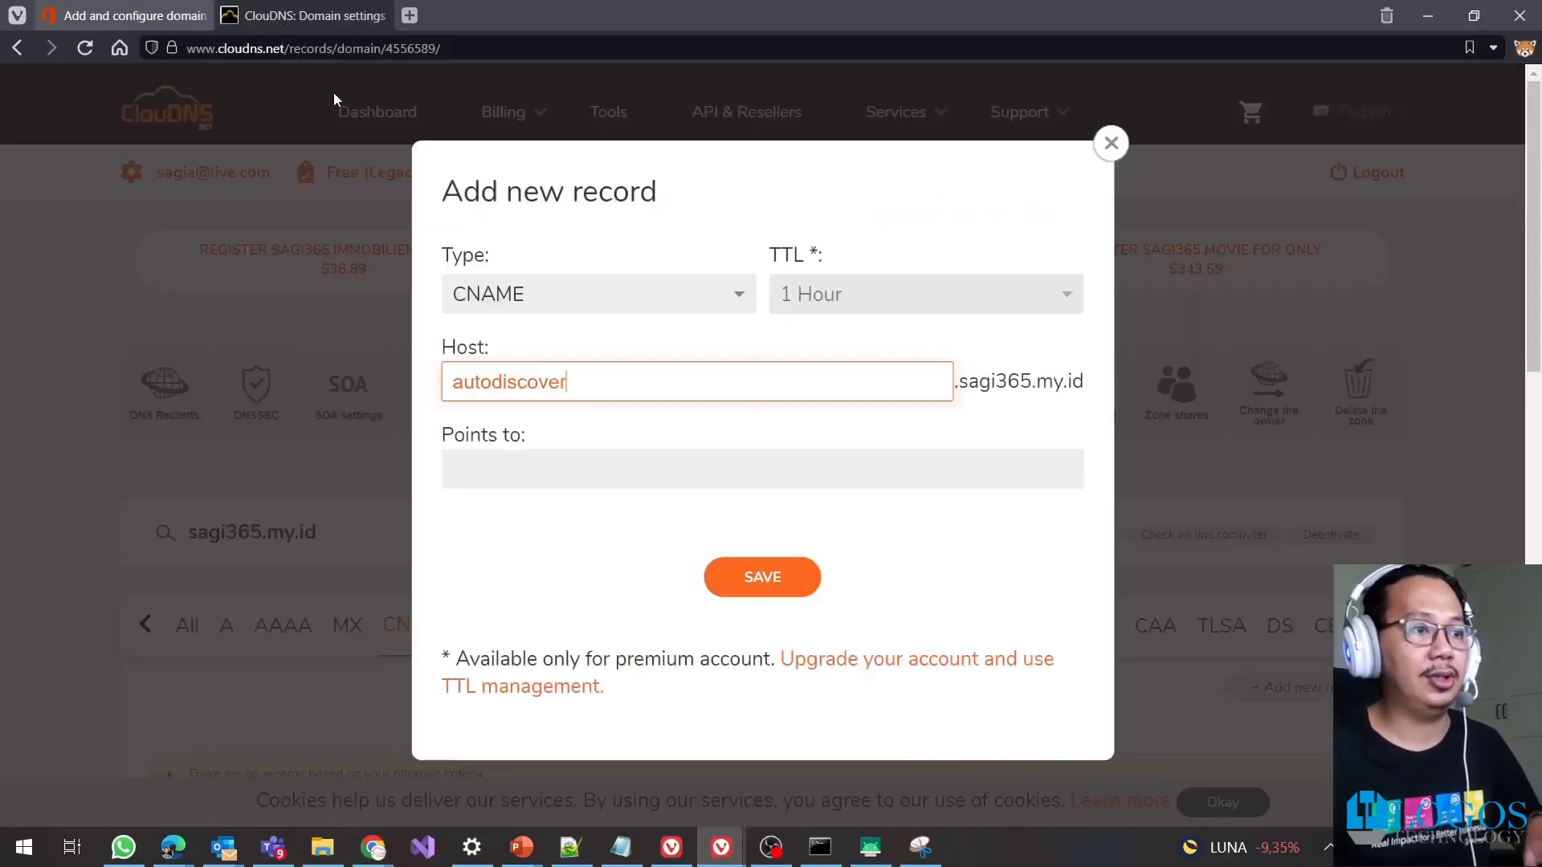
pyautogui.click(522, 455)
pyautogui.write('autodiscover.outlook.com')
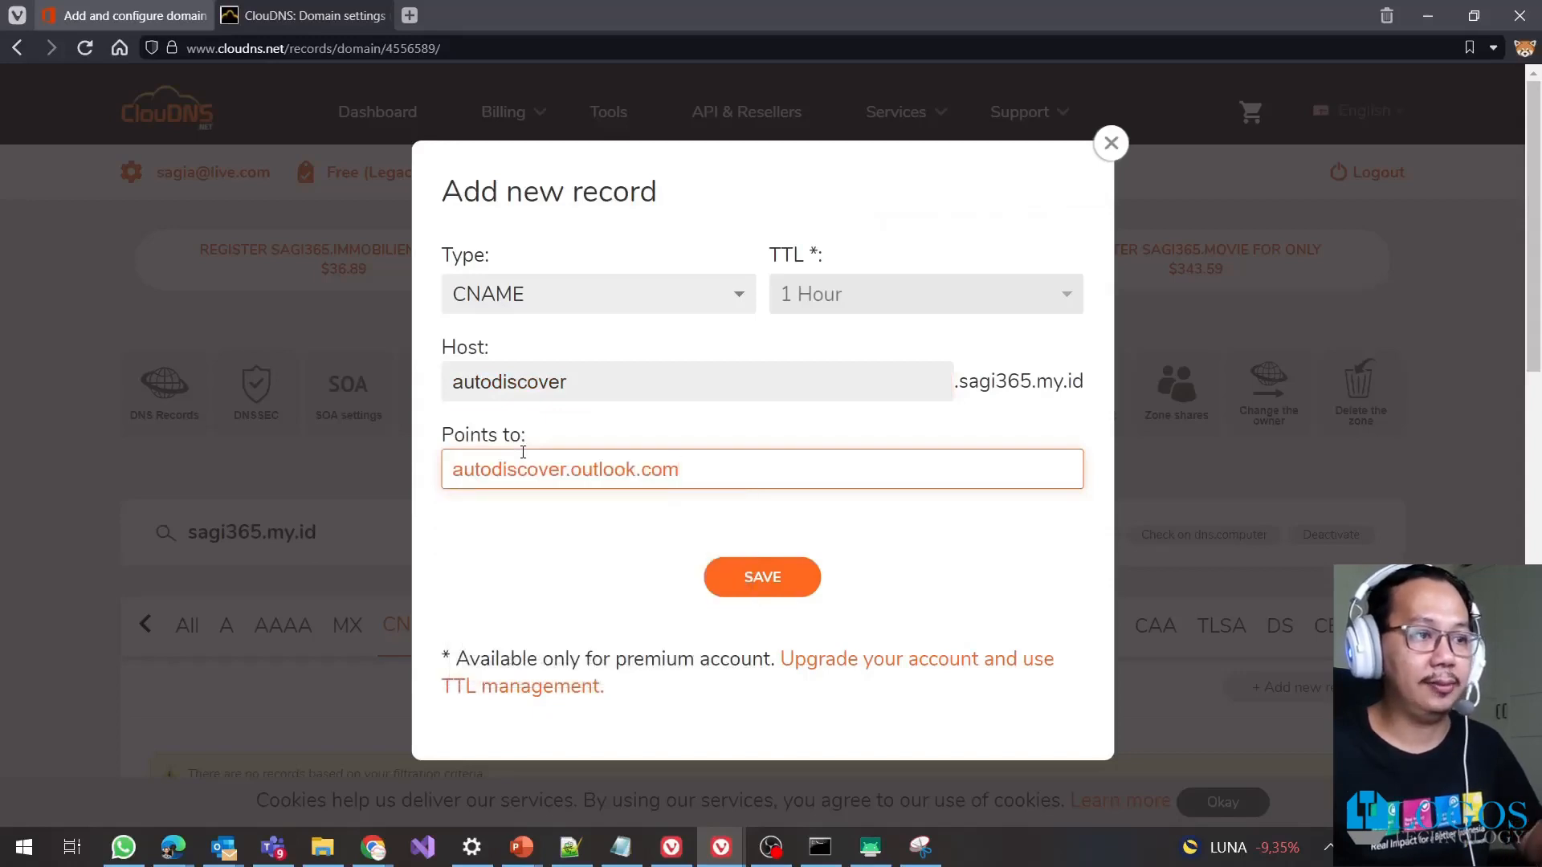
pyautogui.click(537, 550)
pyautogui.click(767, 589)
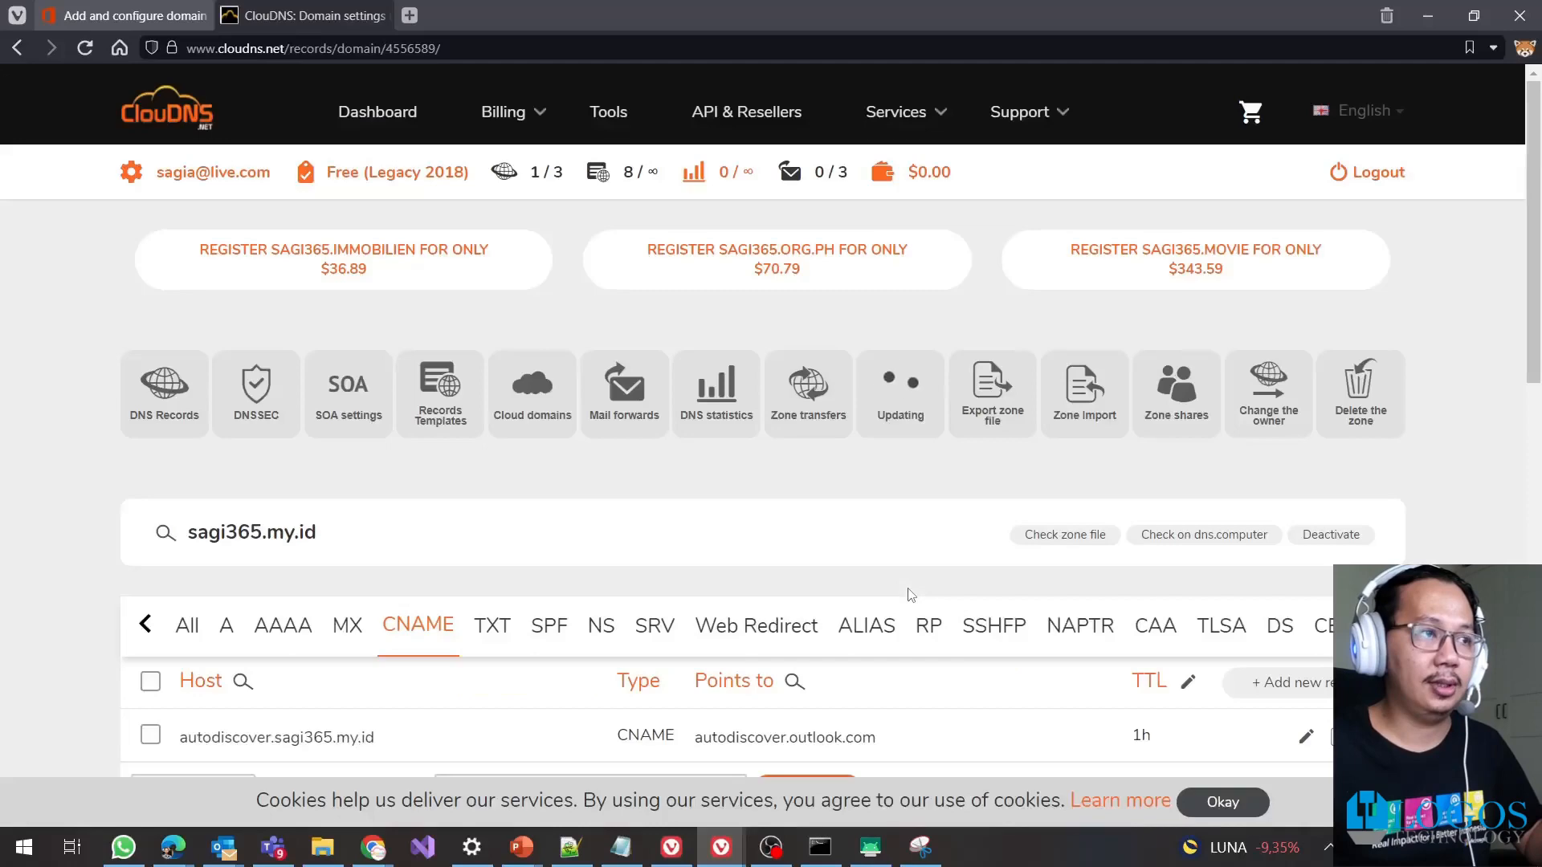
# Return to the Microsoft 365 admin center, expand the required TXT record in place of the CNAME one, and copy its TXT value
pyautogui.hotkey('ctrl', 'Tab')
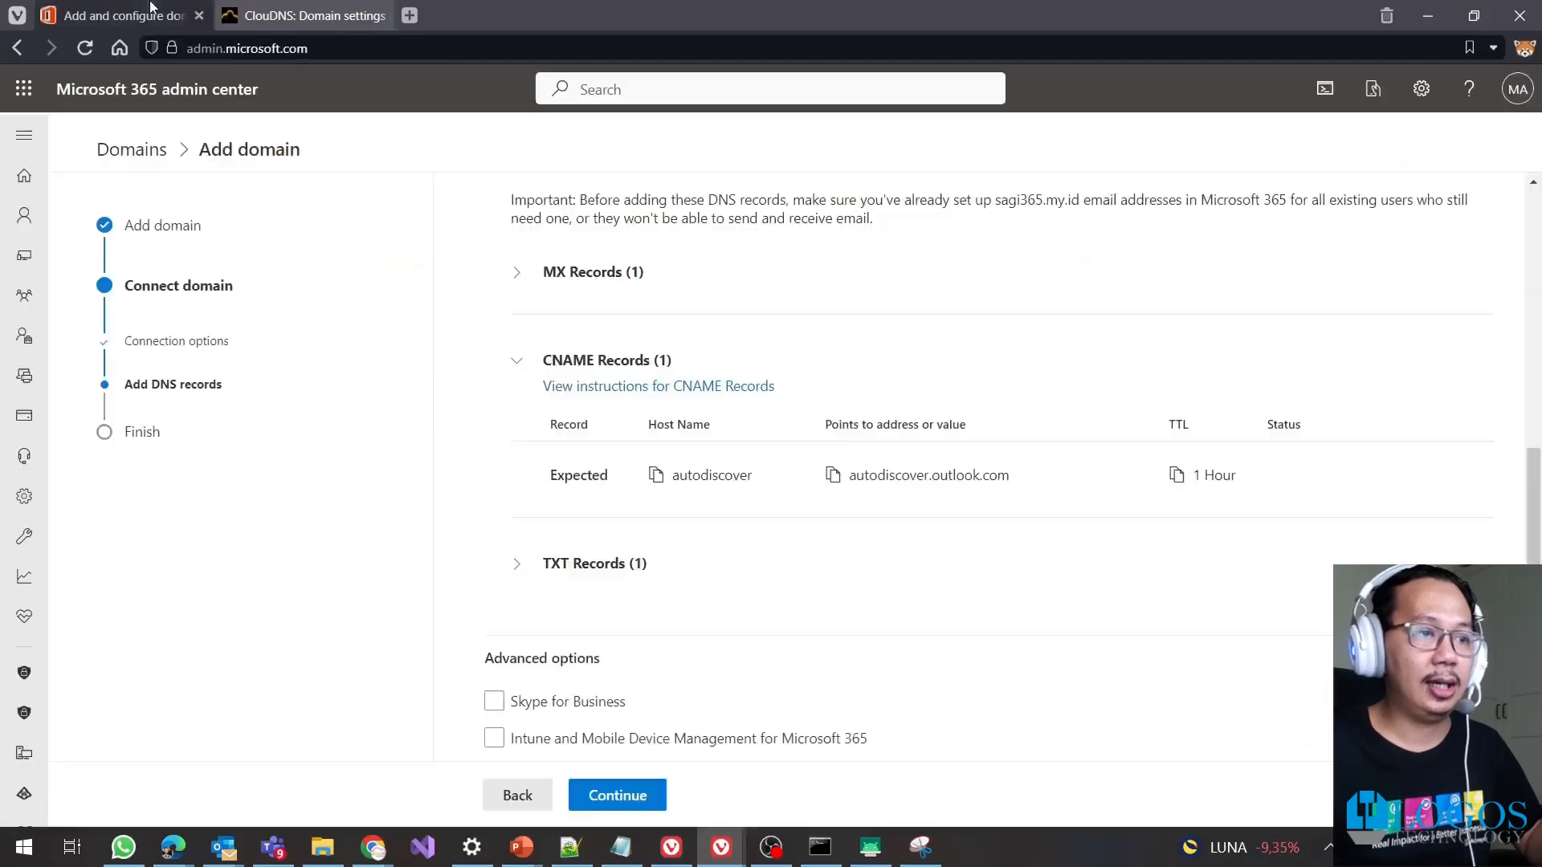
pyautogui.click(517, 362)
pyautogui.click(516, 465)
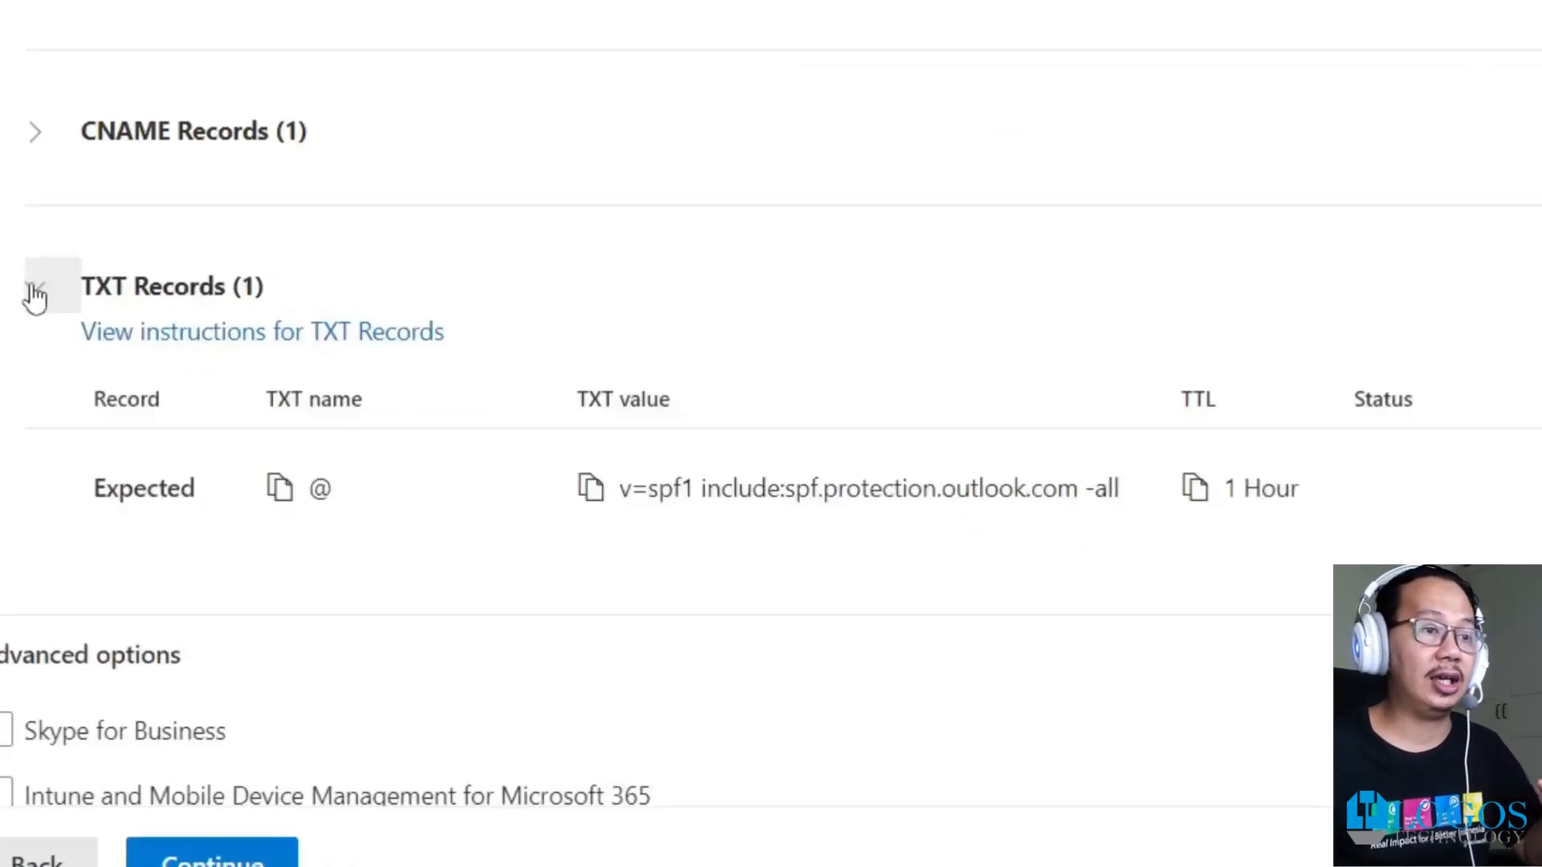
pyautogui.click(580, 499)
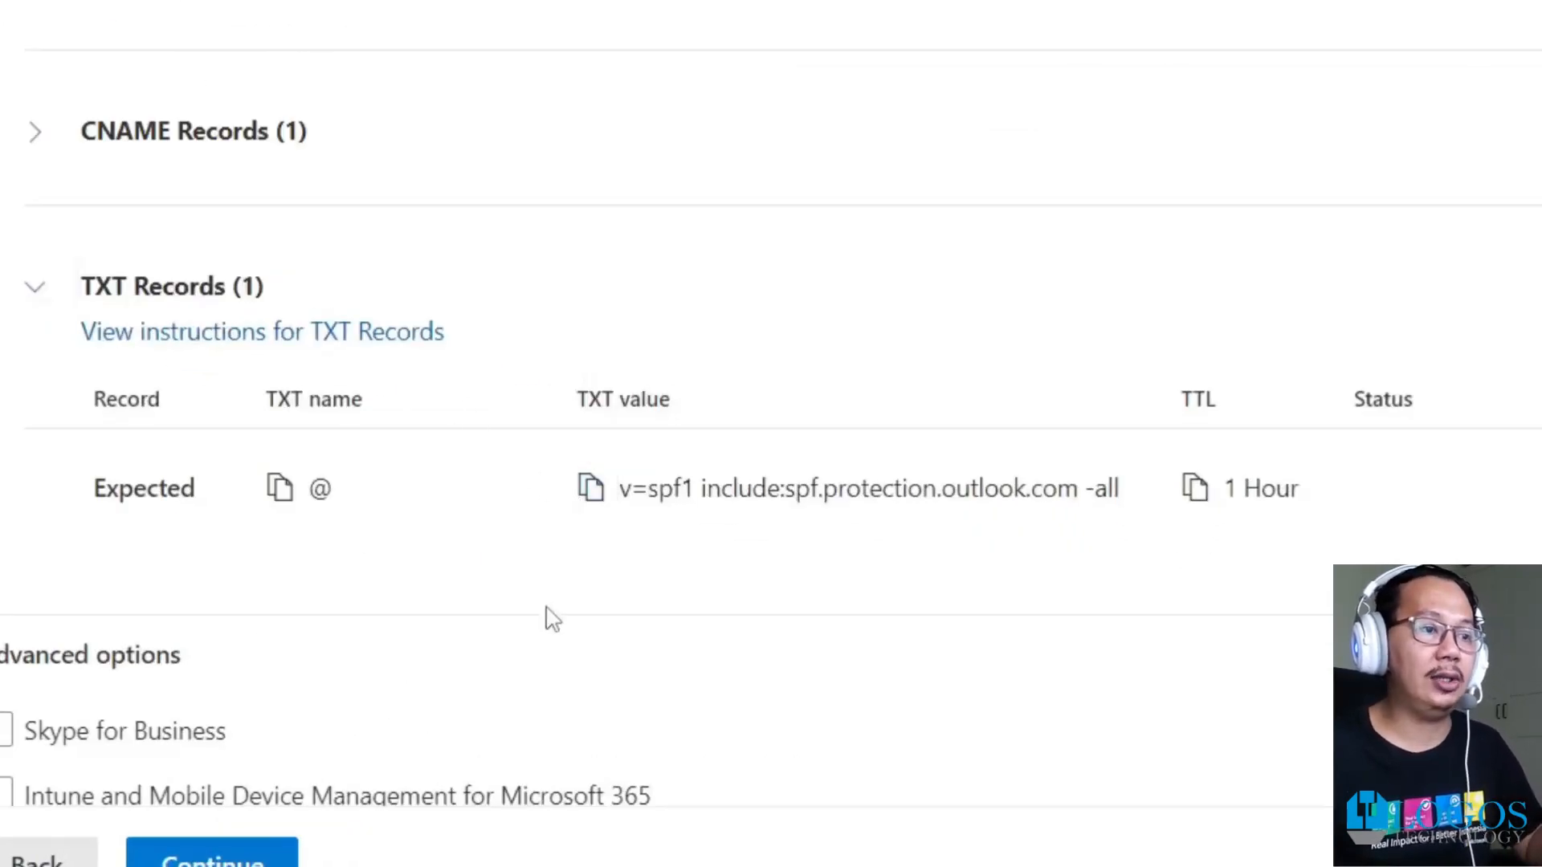
# Switch to ClouDNS and start a new TXT record for sagi365.my.id with @ as the host
pyautogui.click(294, 11)
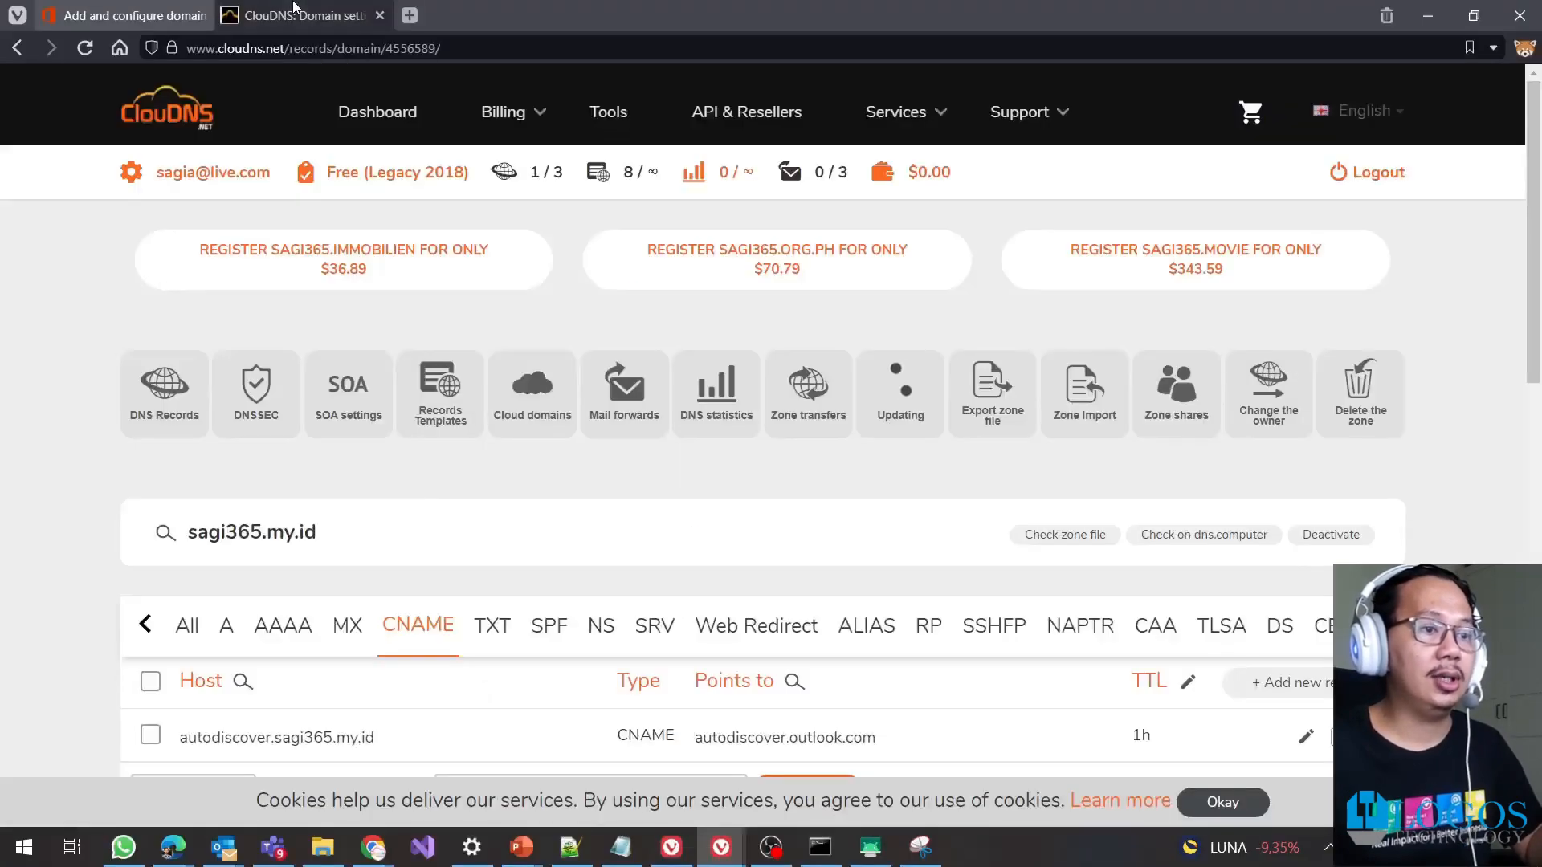
pyautogui.scroll(-1, 492, 532)
pyautogui.click(493, 532)
pyautogui.click(1268, 590)
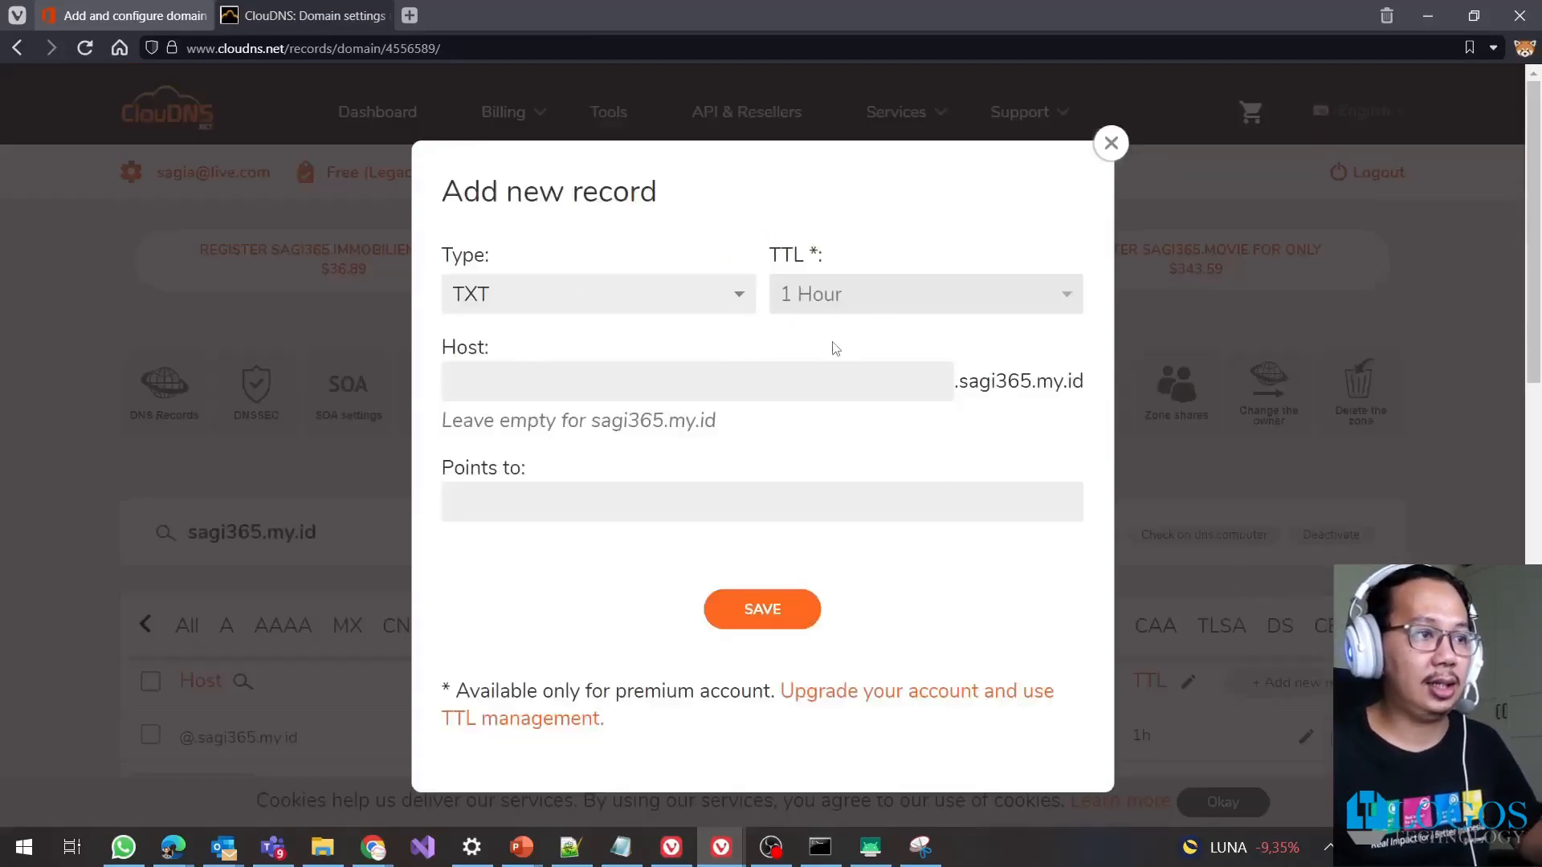
pyautogui.click(624, 383)
pyautogui.write('@')
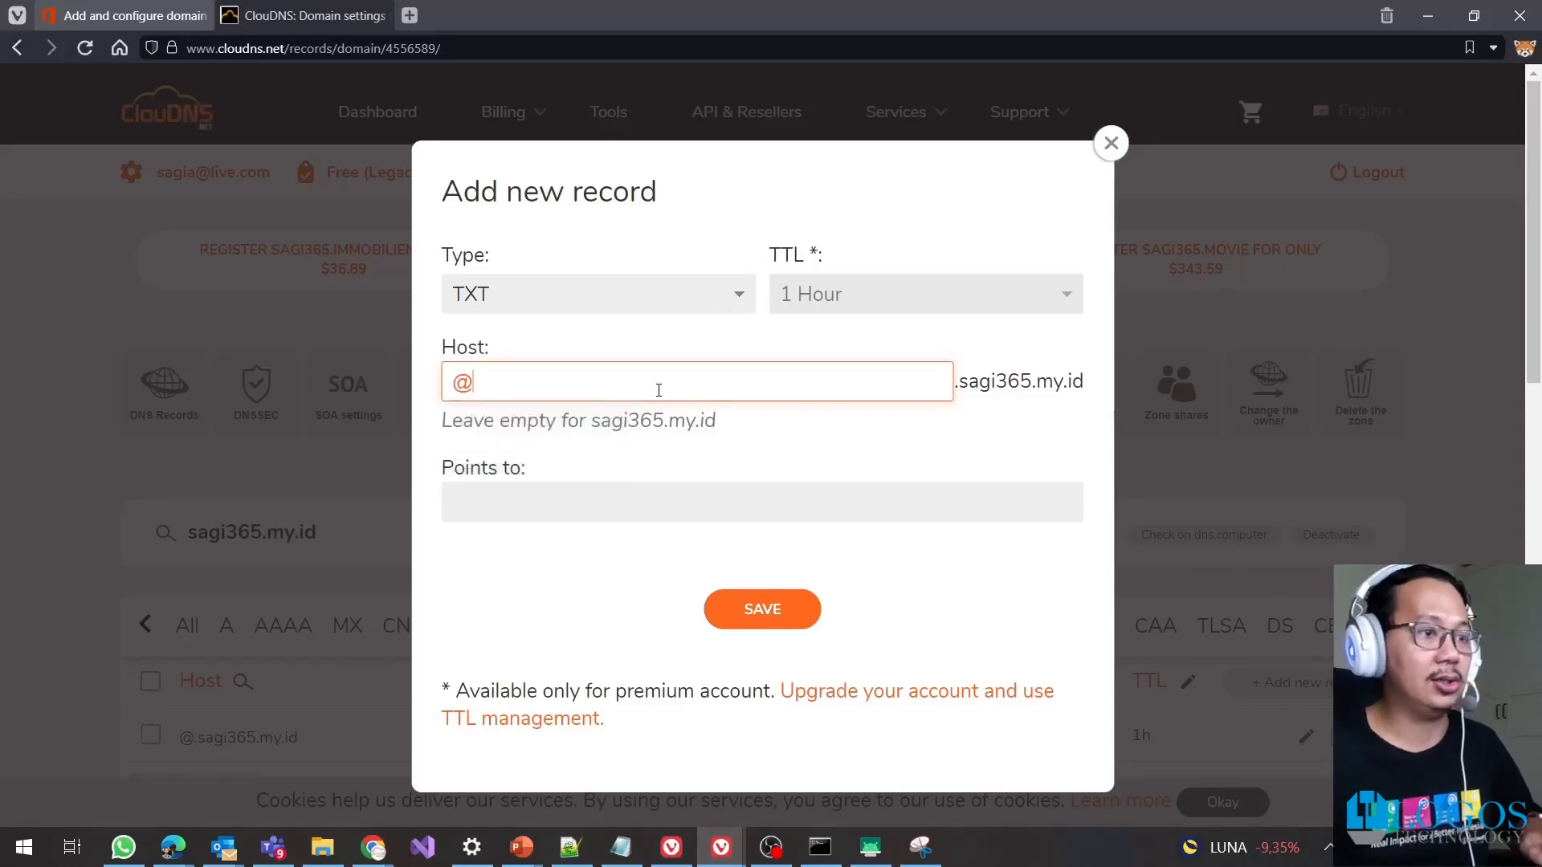
# Point the TXT record to v=spf1 include:spf.protection.outlook.com -all and save it
pyautogui.click(812, 458)
pyautogui.click(731, 497)
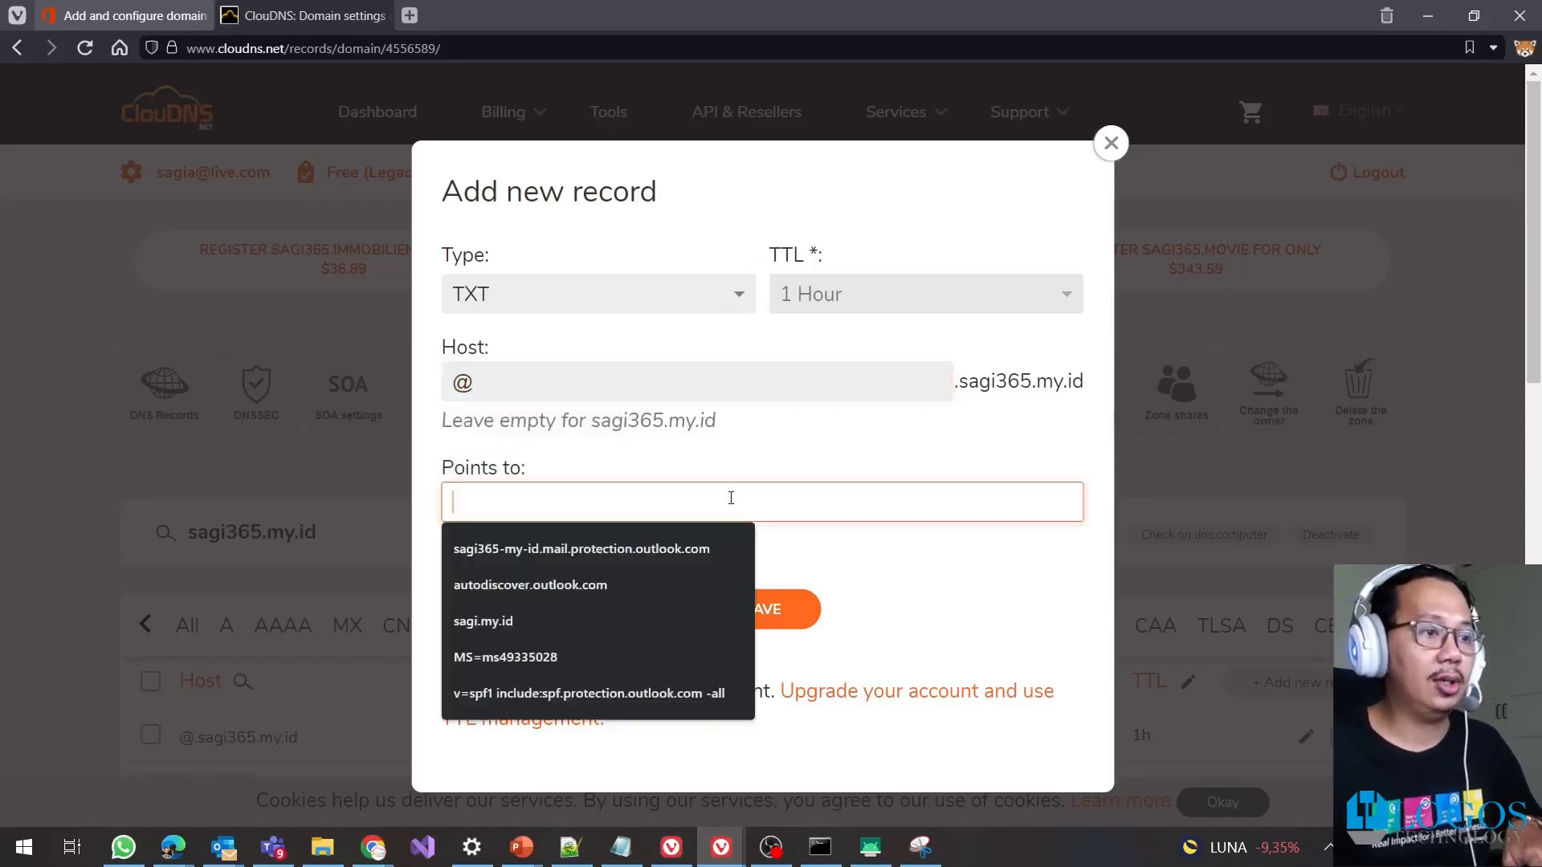
pyautogui.click(562, 691)
pyautogui.click(763, 587)
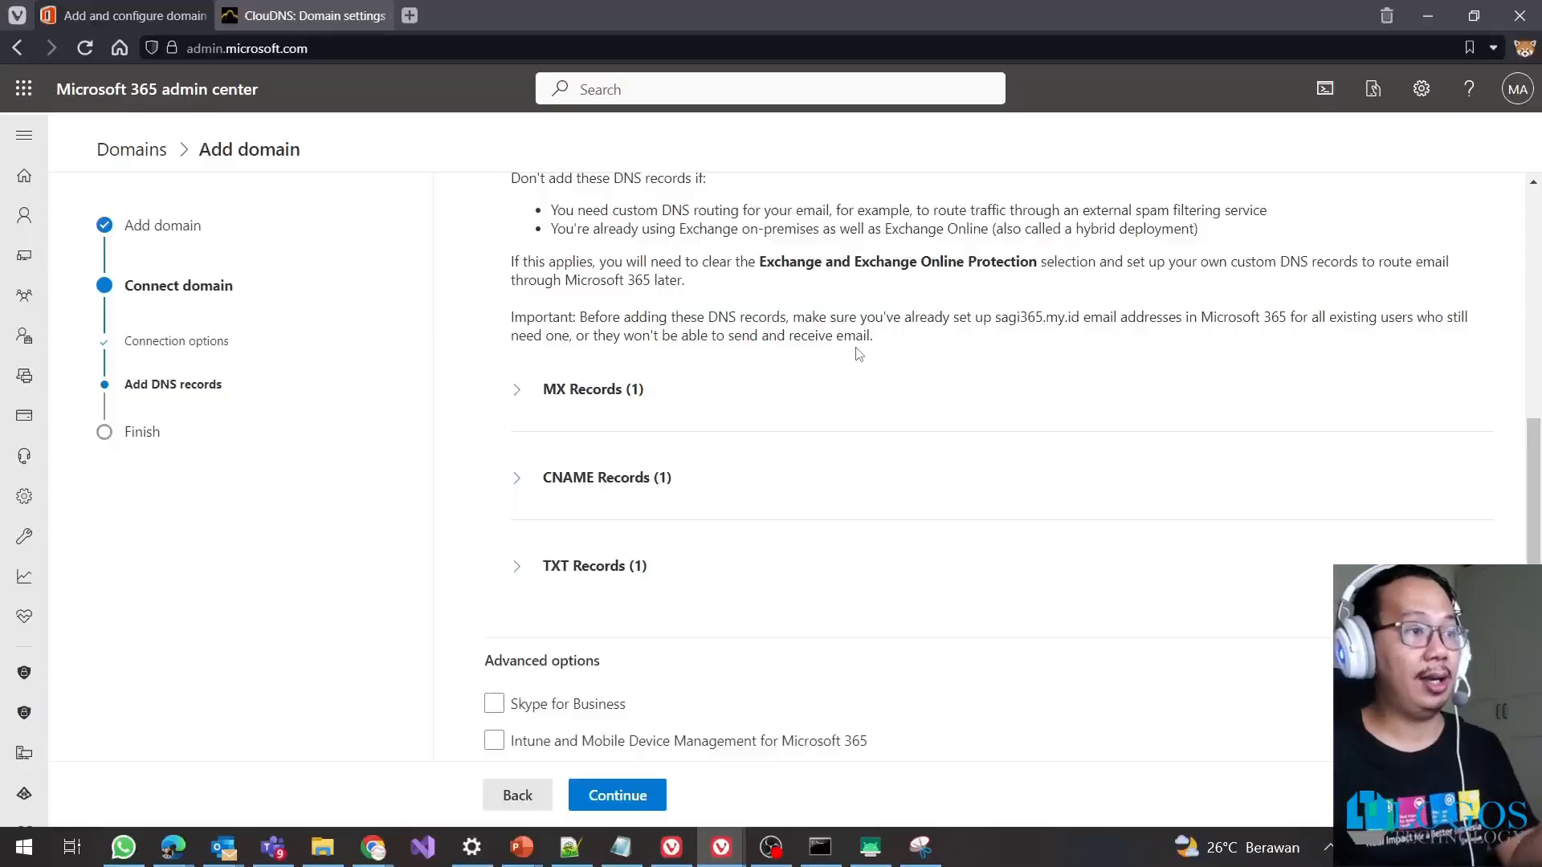
# Have the Microsoft 365 admin center check the added DNS records, repeating the check as needed, and finish the domain setup
pyautogui.scroll(1, 858, 353)
pyautogui.scroll(2, 857, 353)
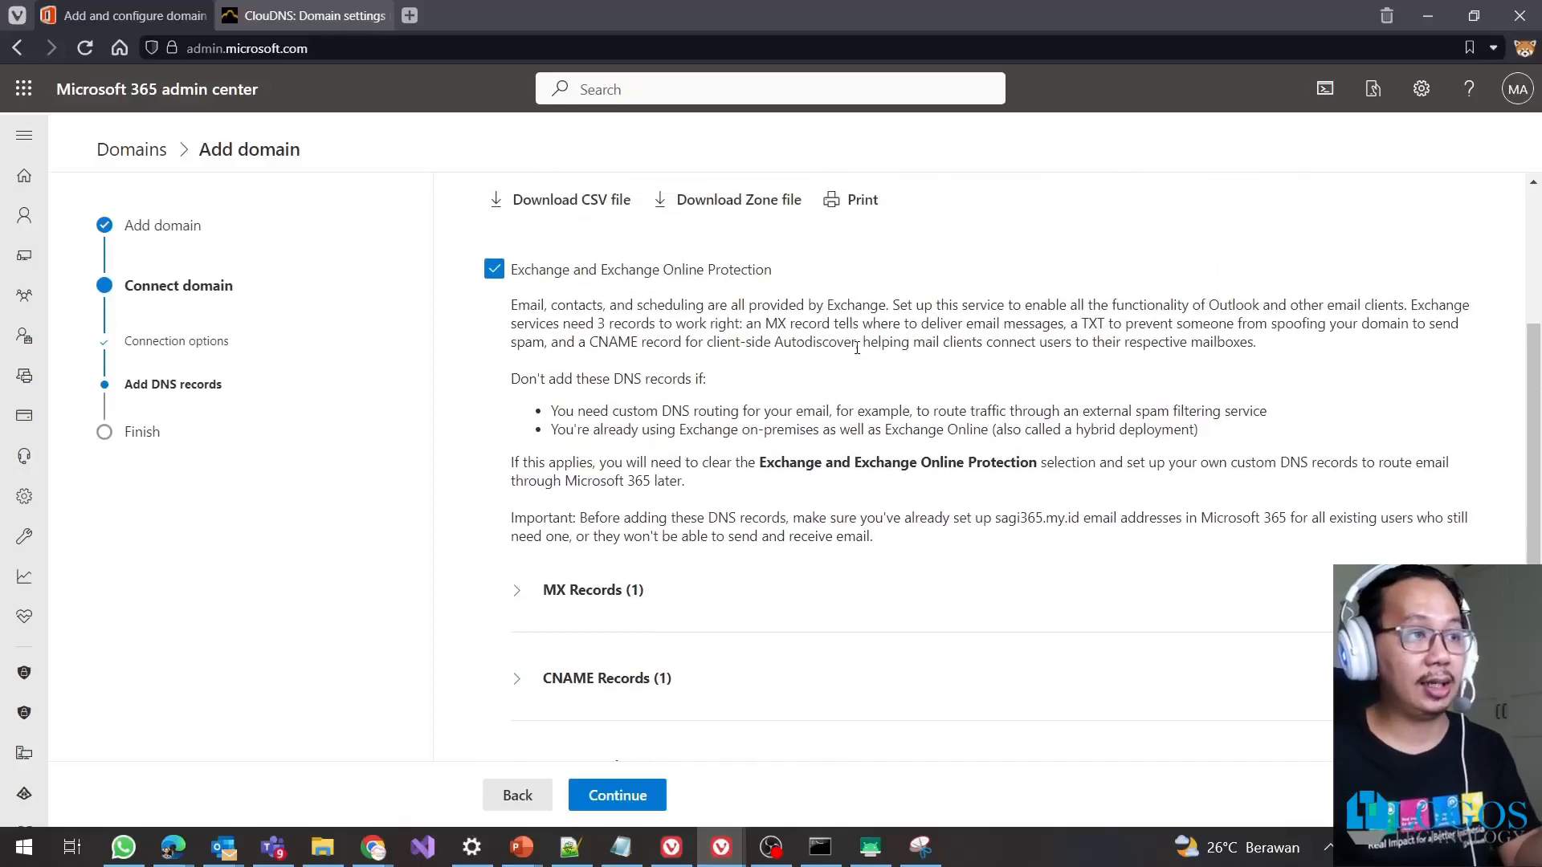
pyautogui.scroll(3, 857, 348)
pyautogui.scroll(-4, 859, 354)
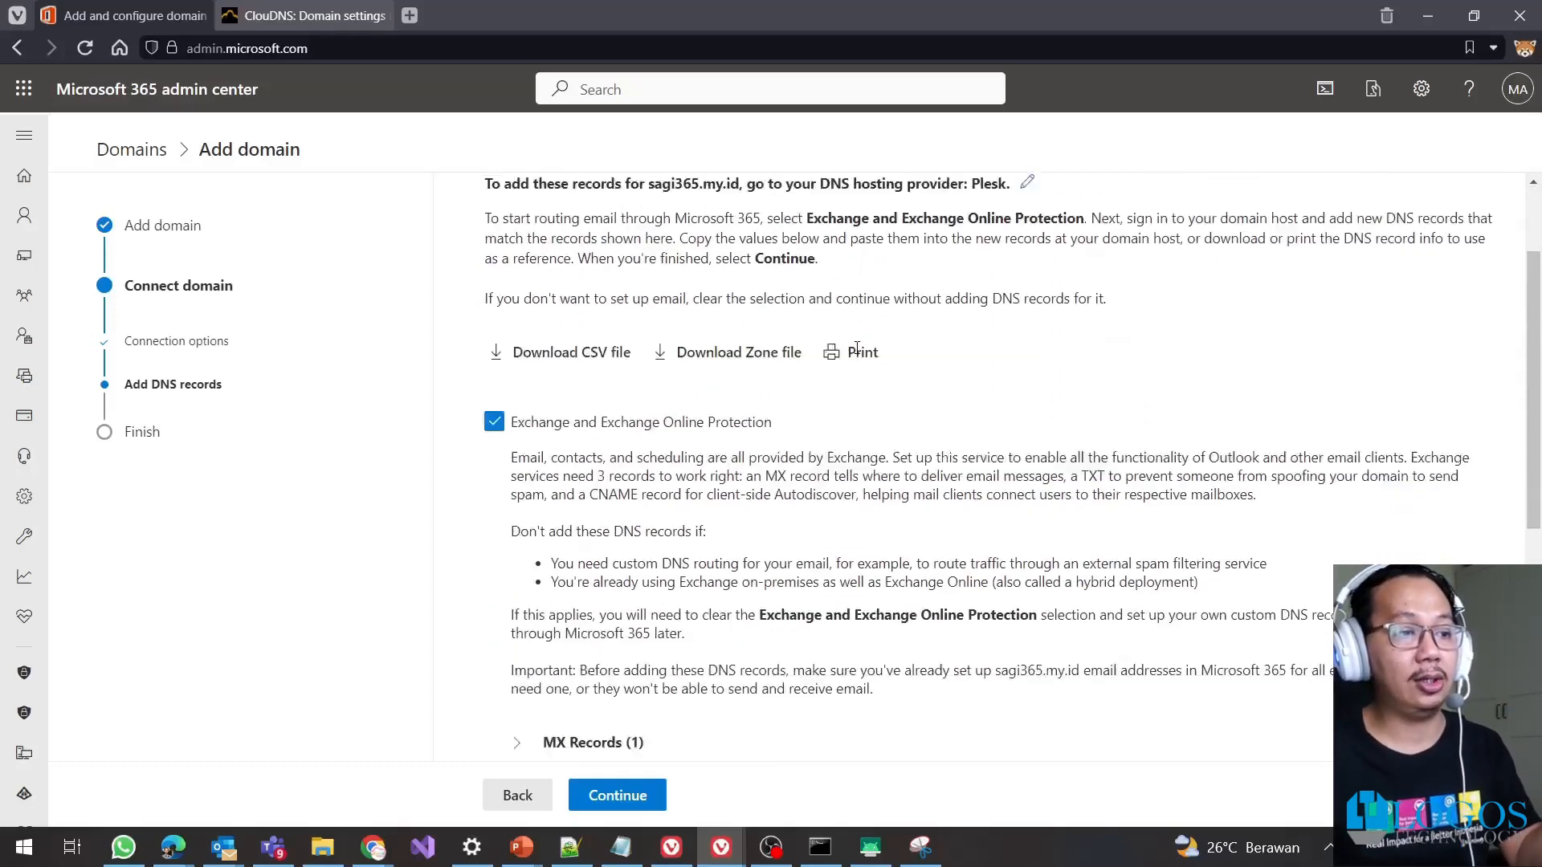
pyautogui.scroll(-2, 858, 353)
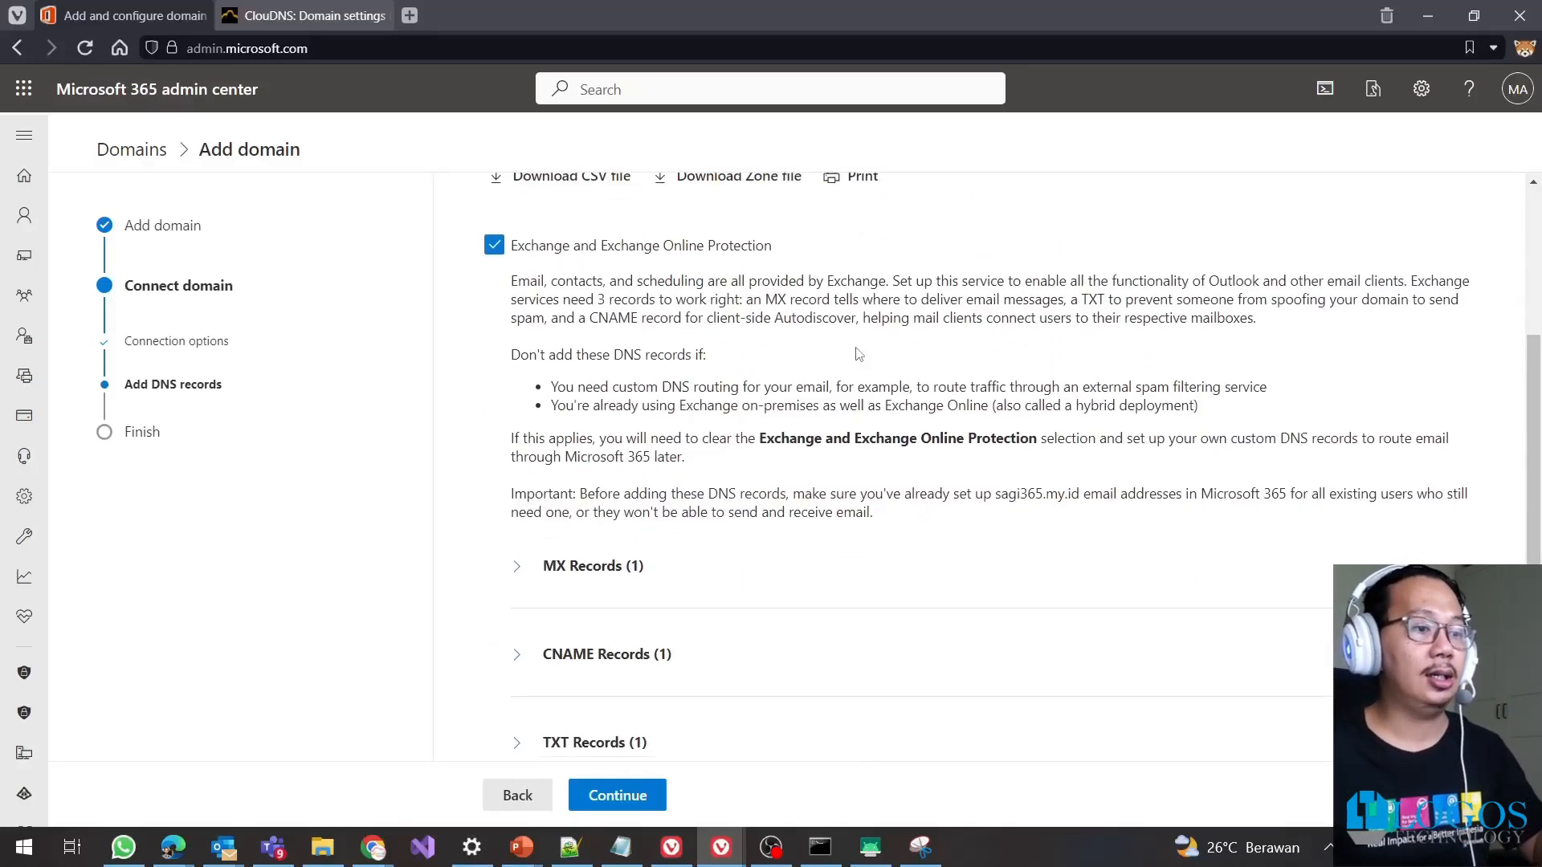
pyautogui.click(634, 794)
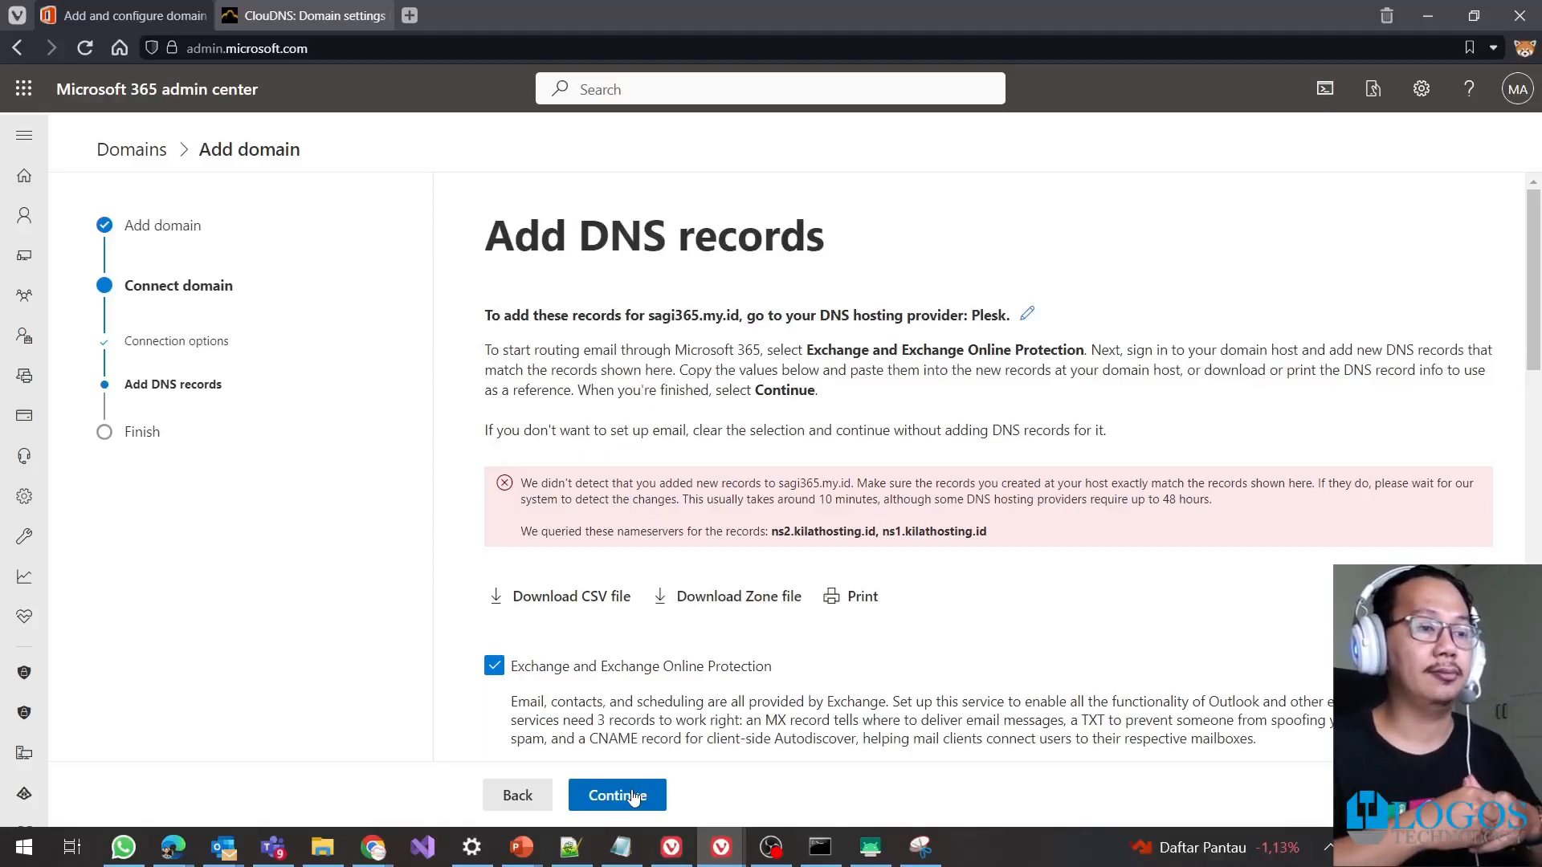
pyautogui.click(634, 796)
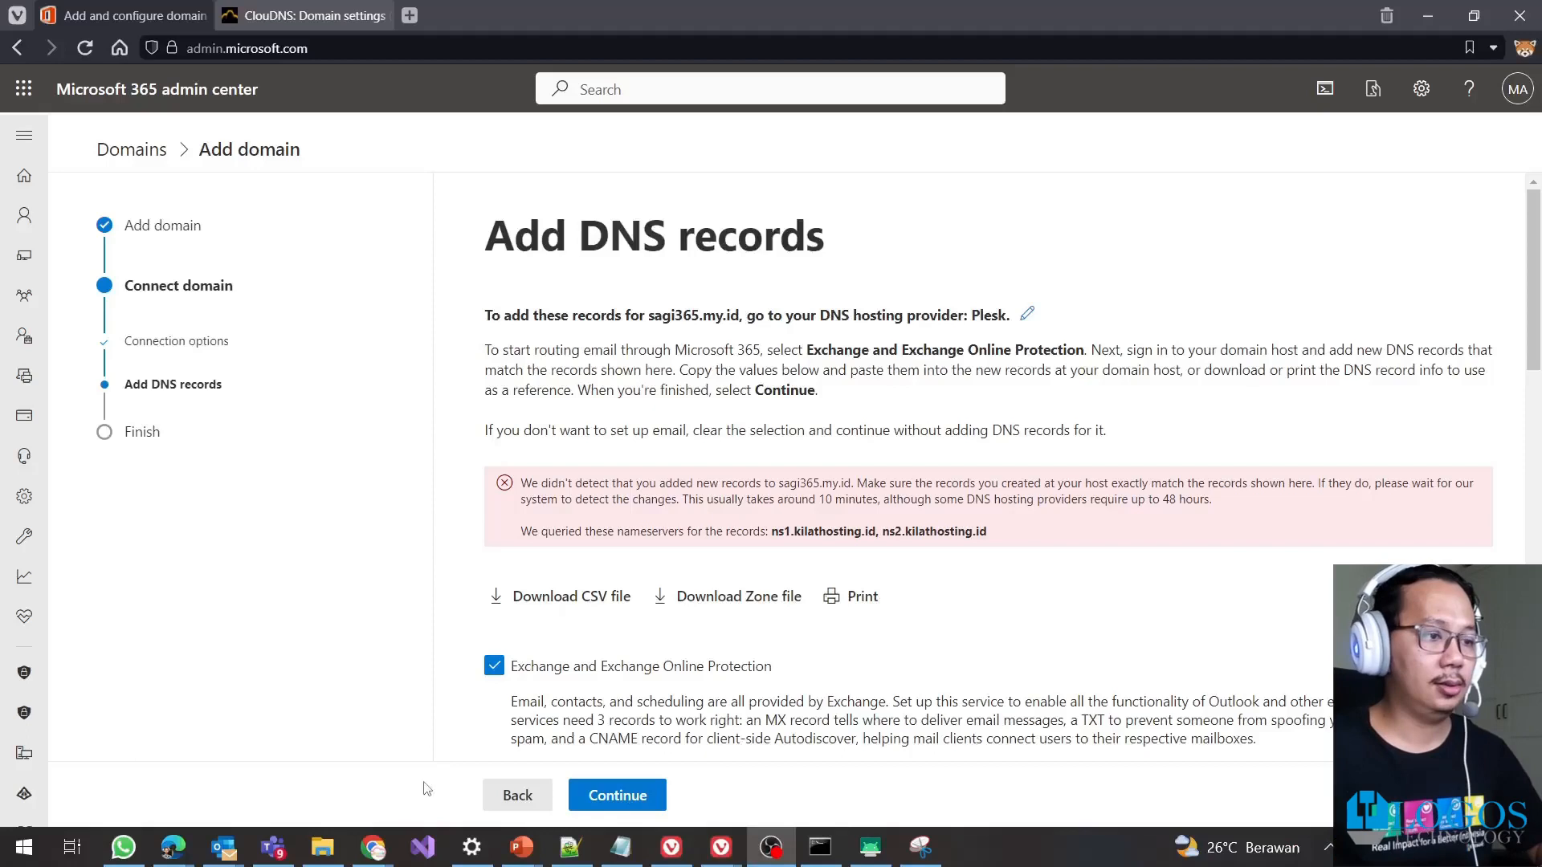
pyautogui.click(599, 807)
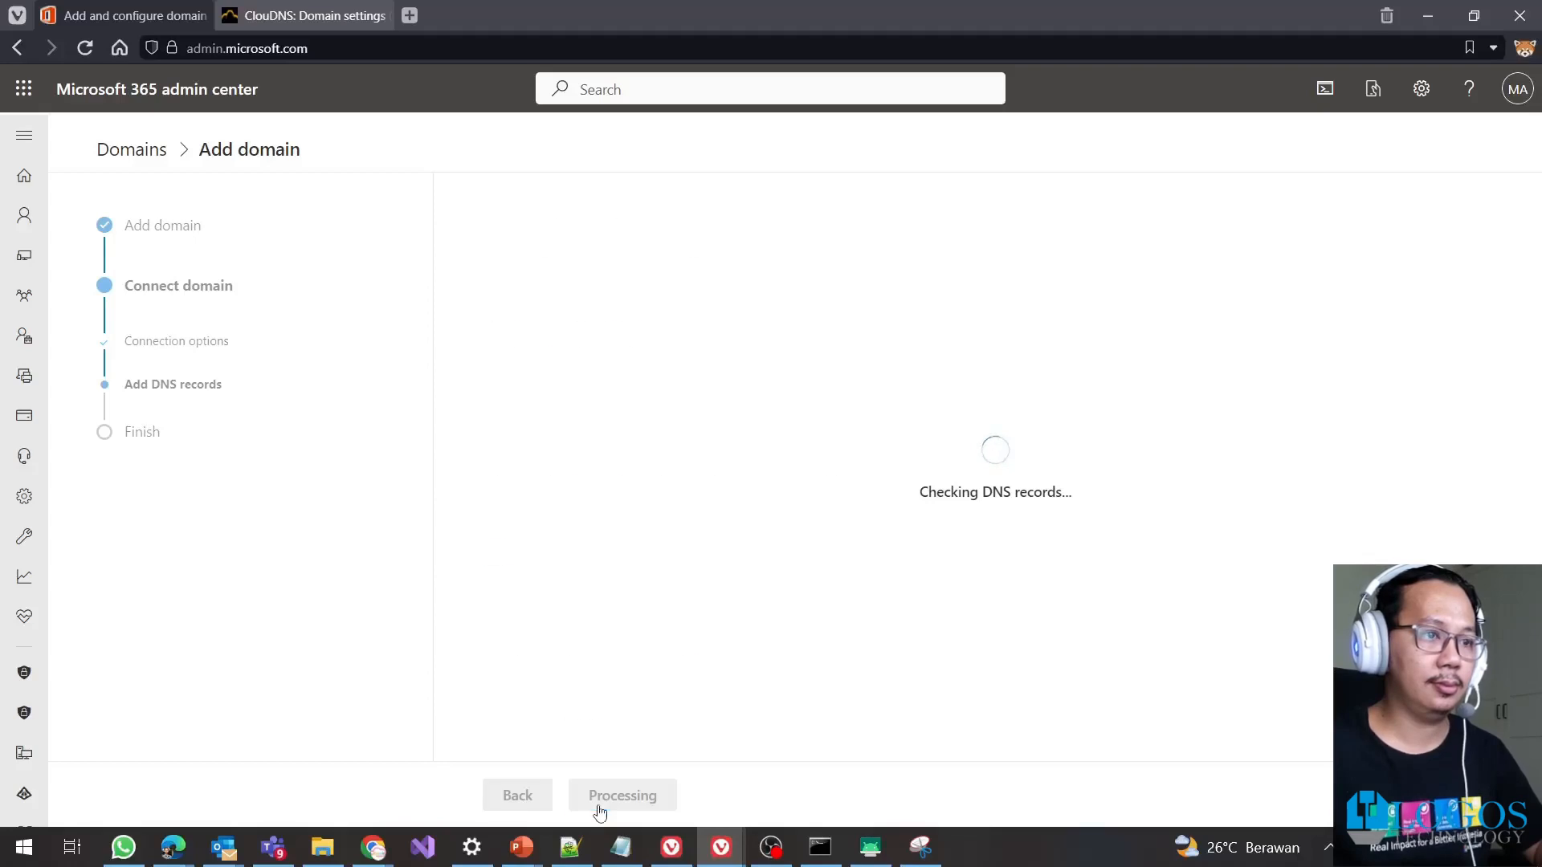
pyautogui.scroll(-4, 595, 520)
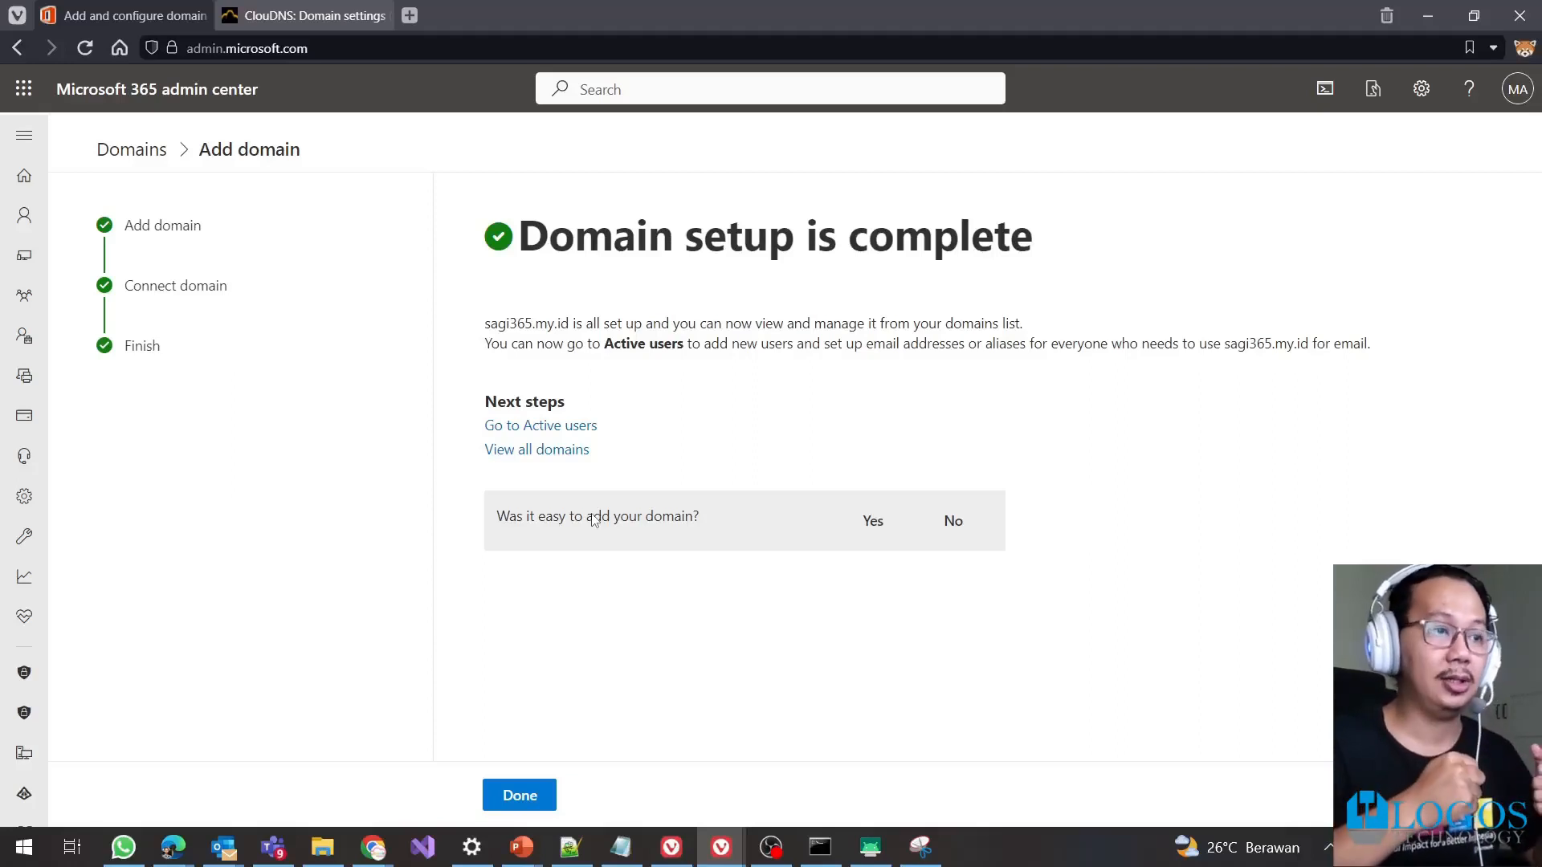
pyautogui.click(532, 796)
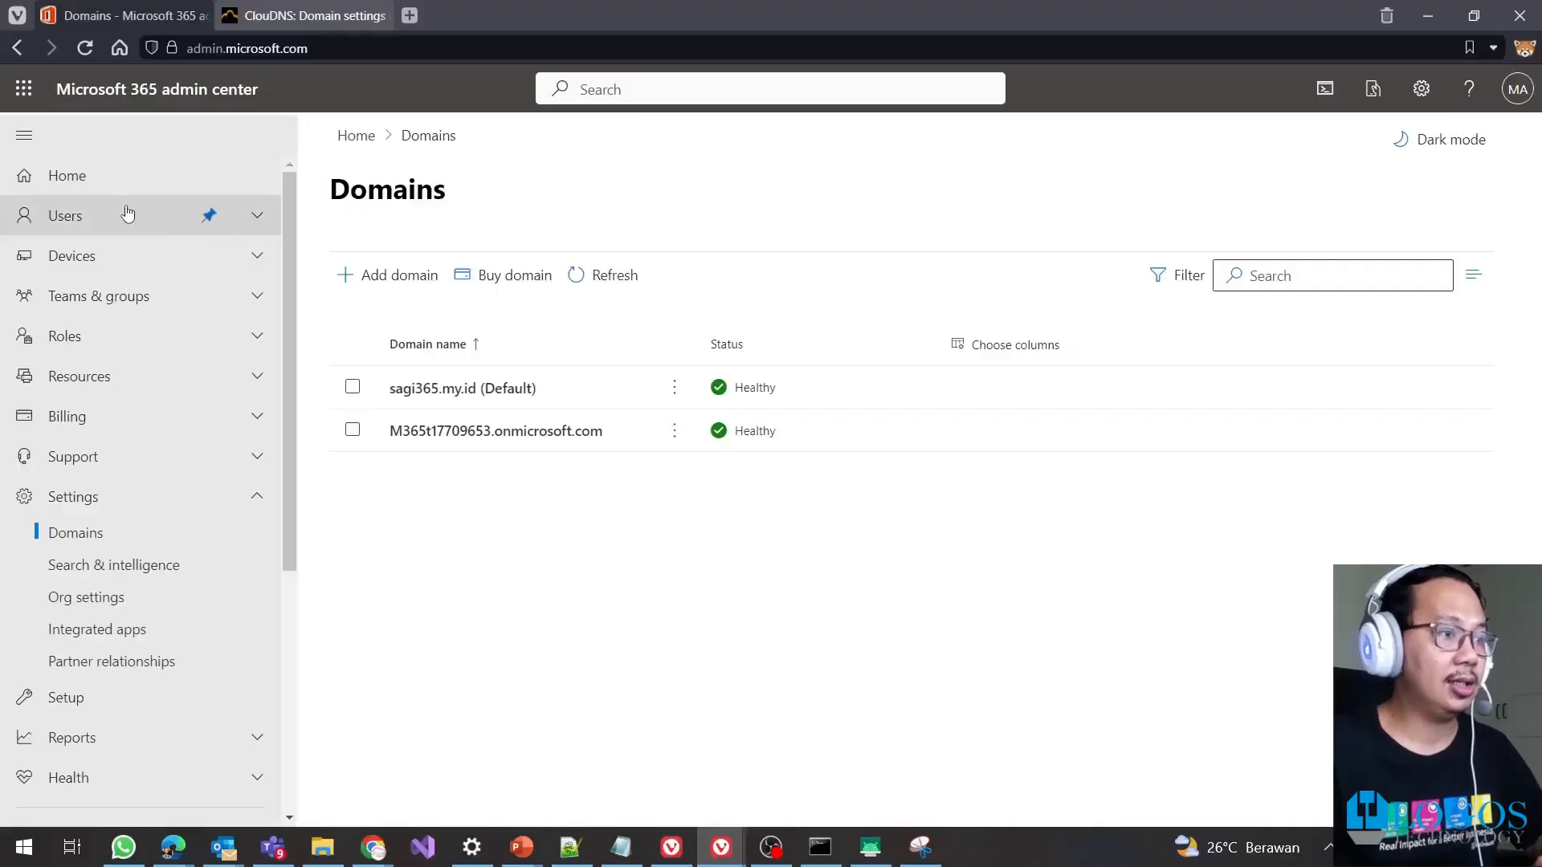
# Start adding an active user, filling in the first, last and display names and a username in the sagi365.my.id domain
pyautogui.click(127, 214)
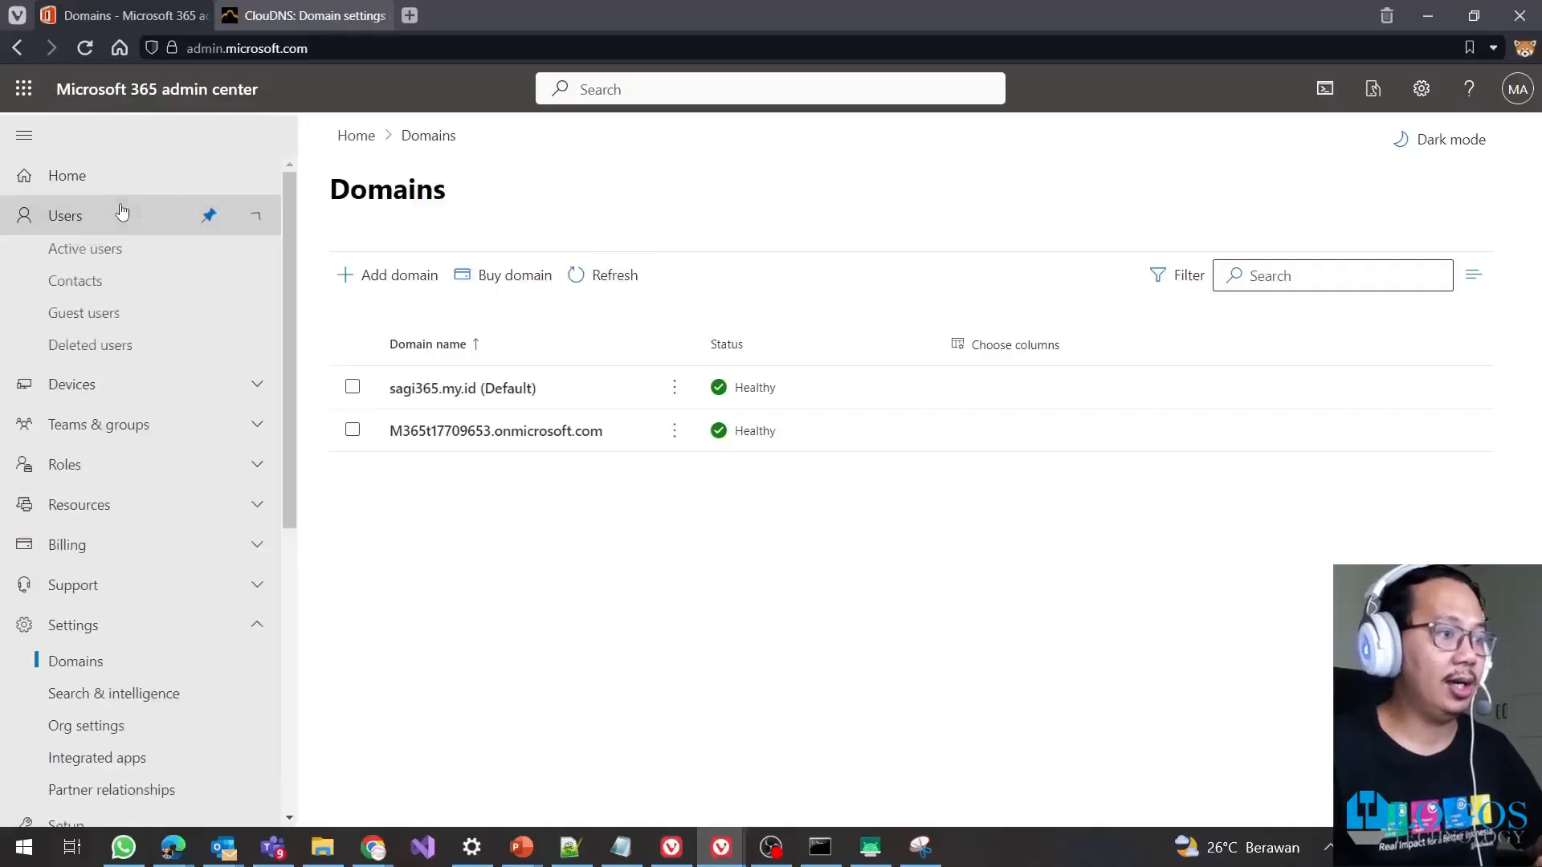
pyautogui.click(92, 251)
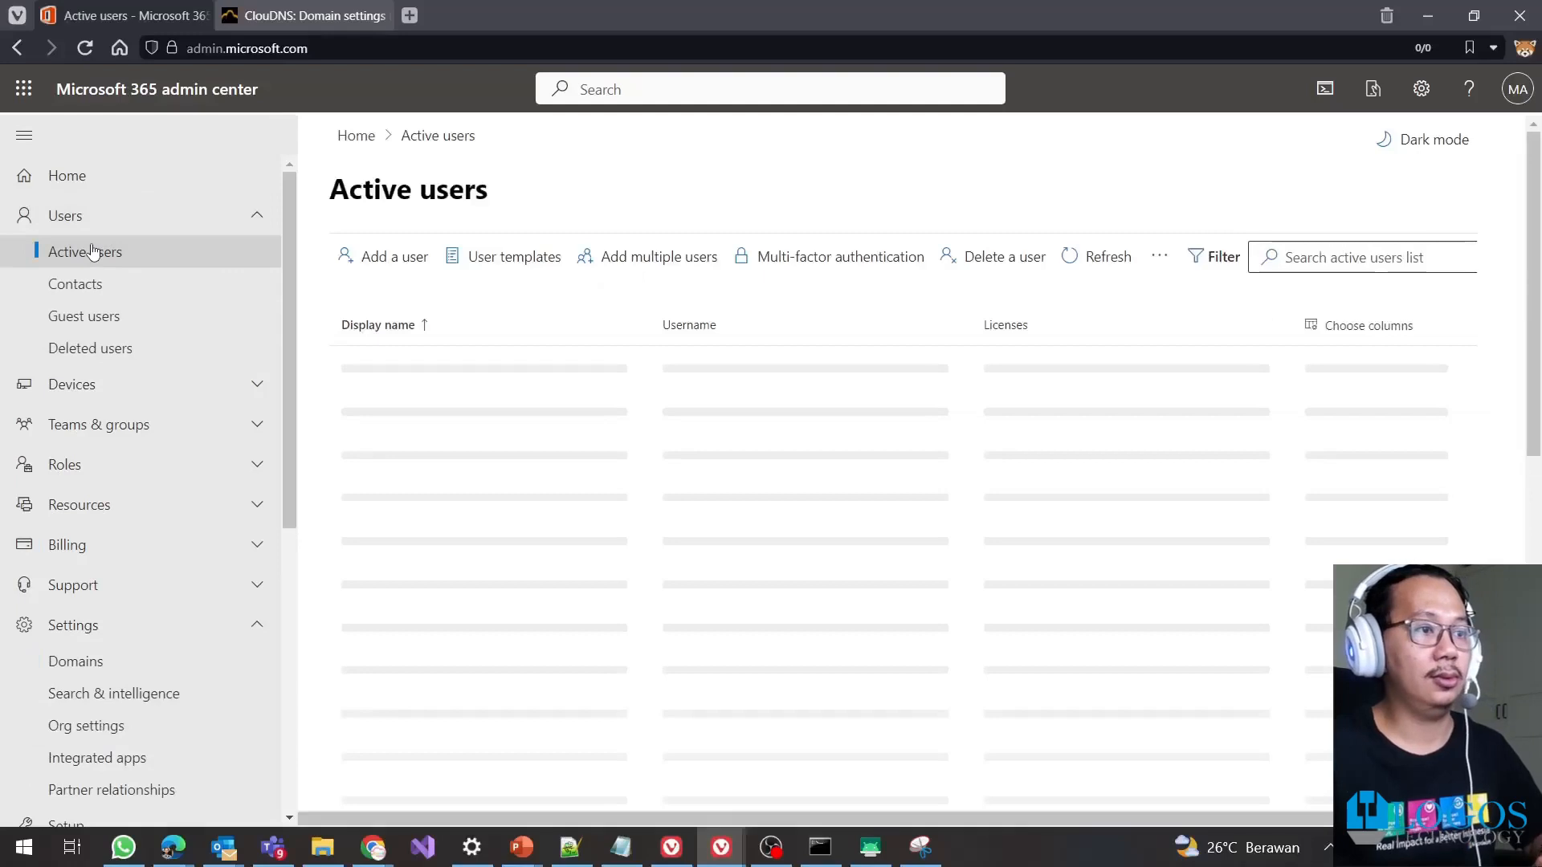
pyautogui.click(365, 272)
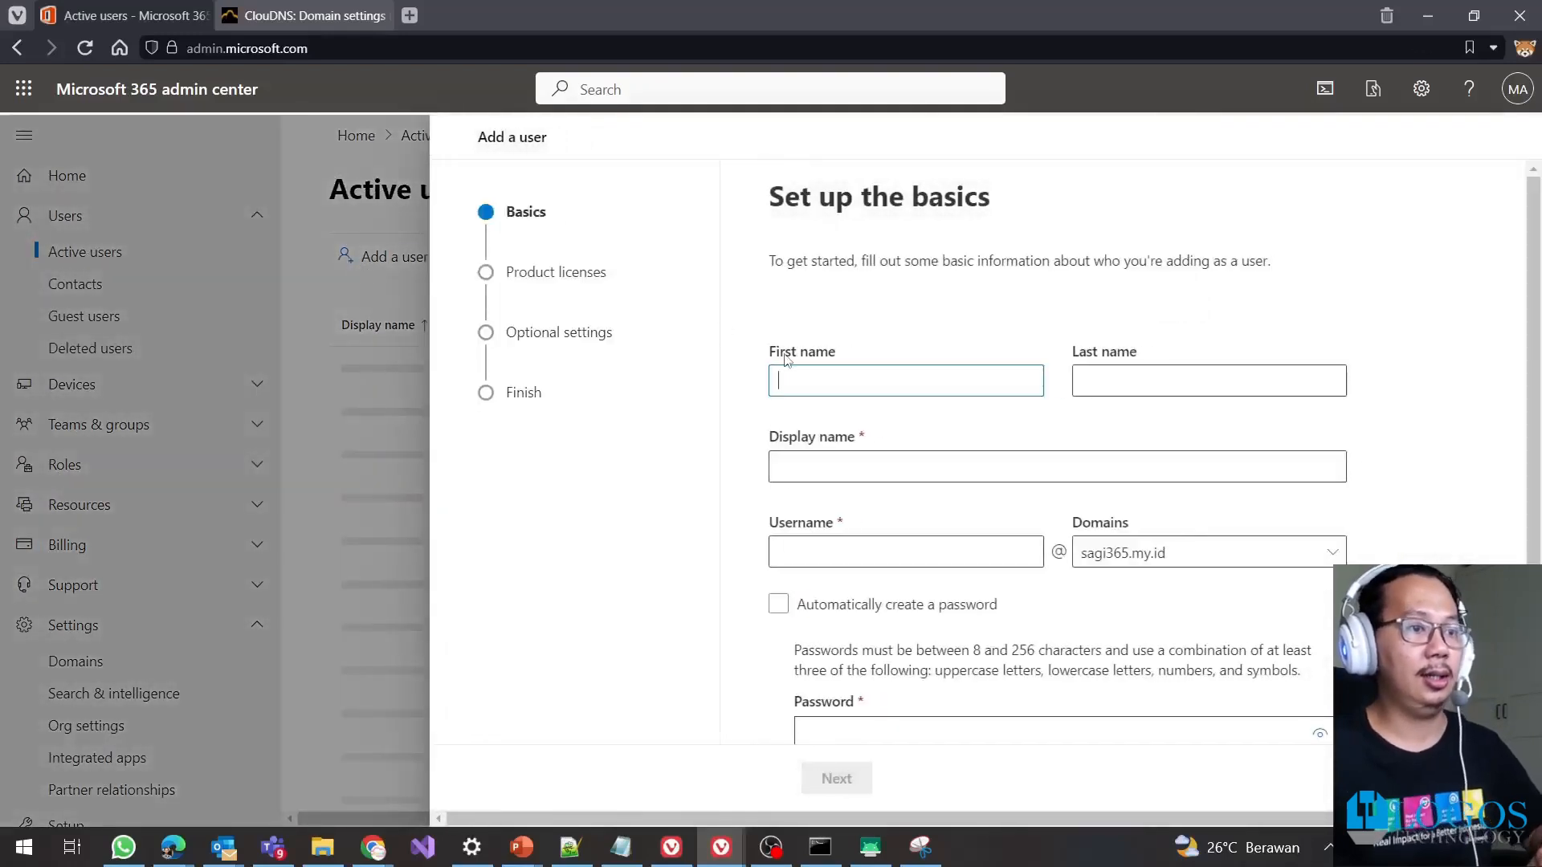
pyautogui.write('Sa')
pyautogui.press('Tab')
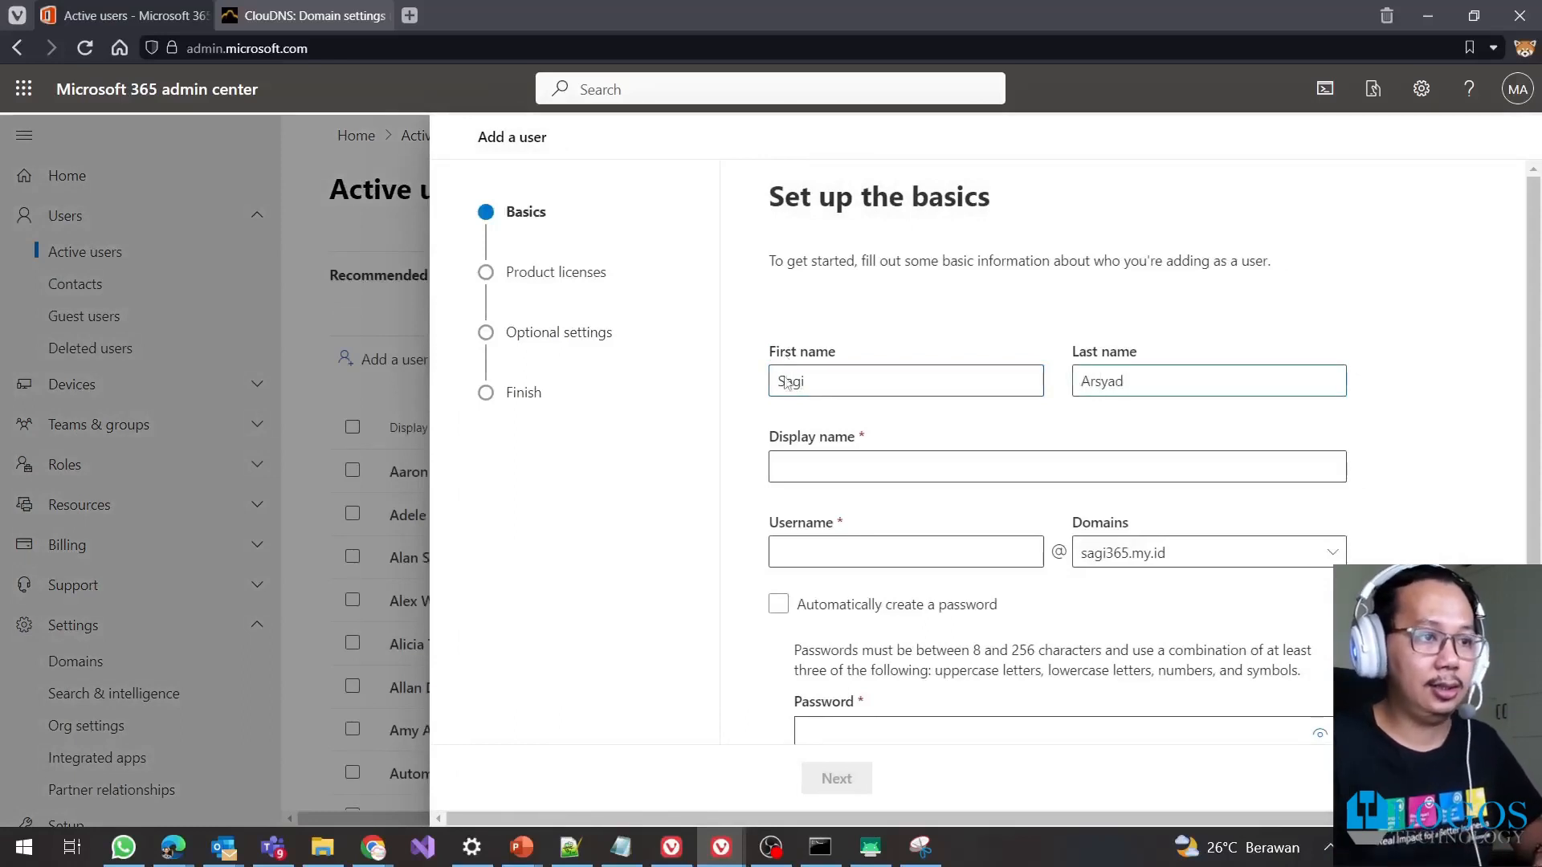
pyautogui.click(1110, 562)
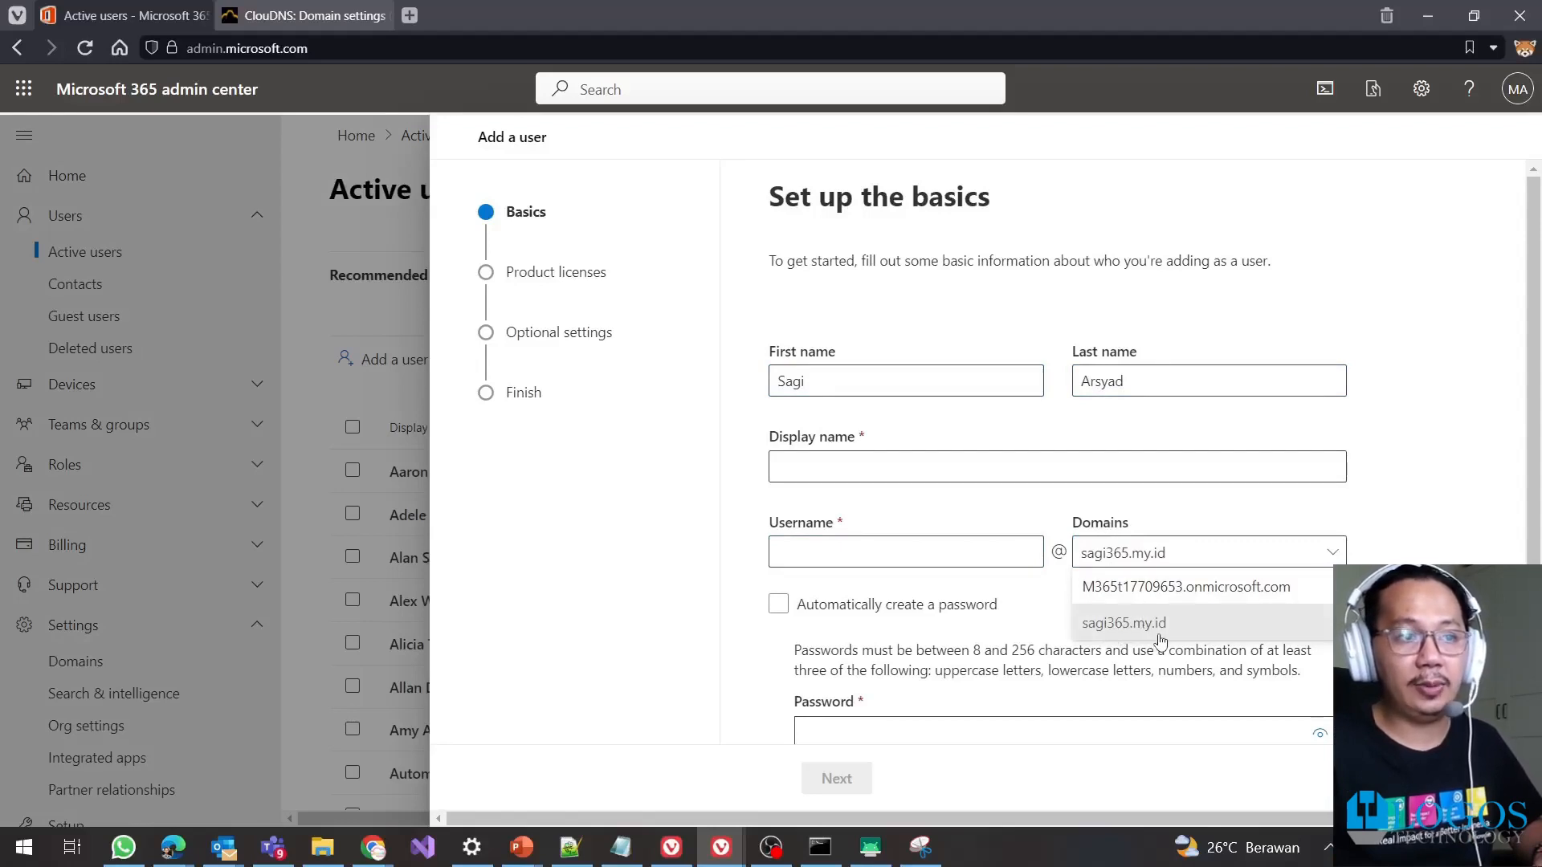
pyautogui.click(950, 466)
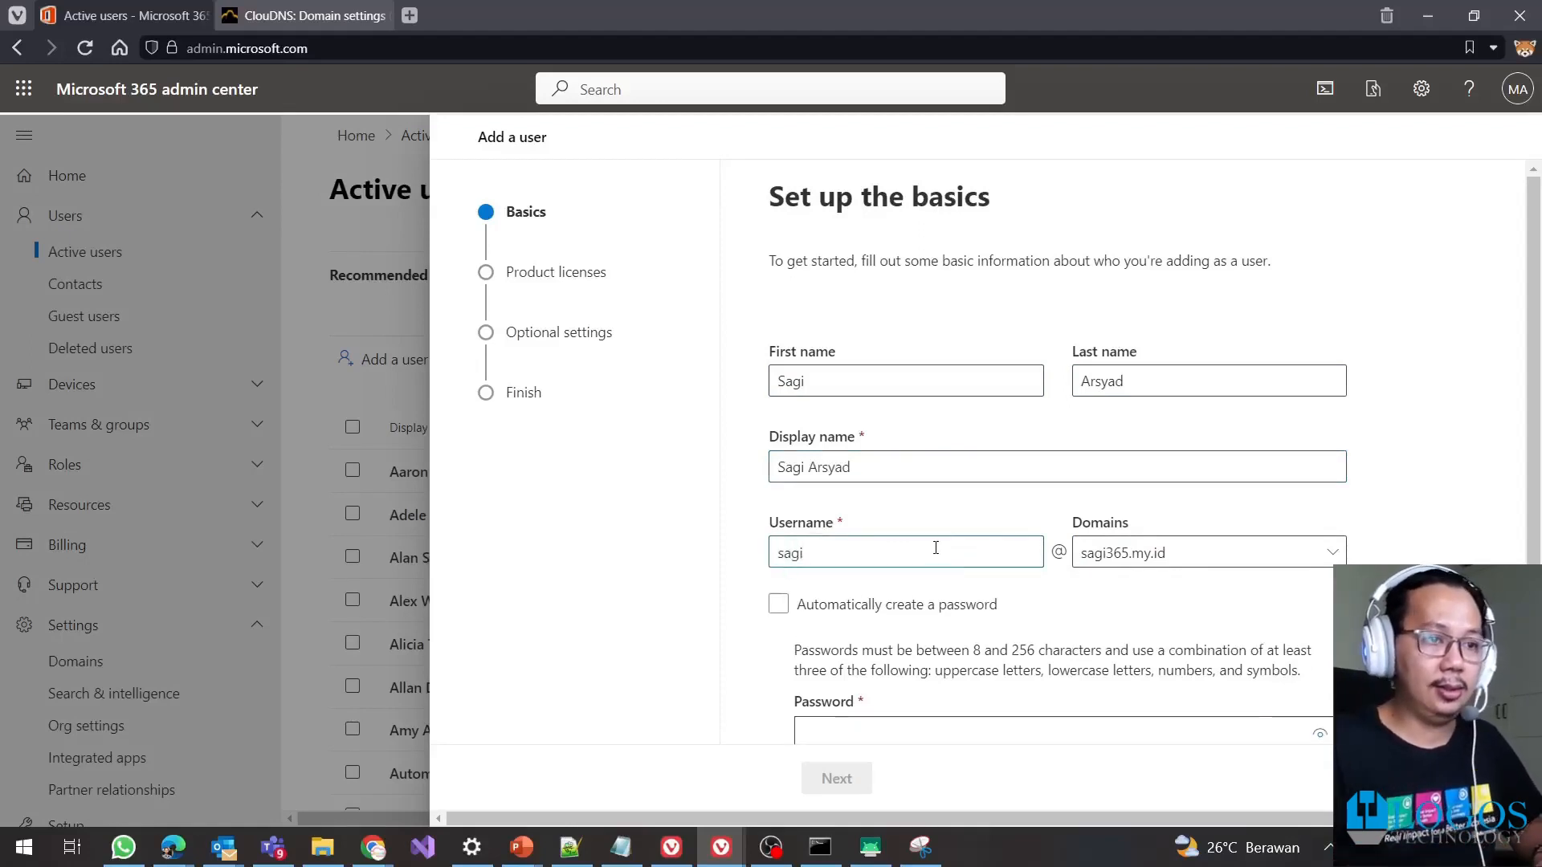
# Enter the new user's account password and continue to the product licenses
pyautogui.scroll(-1, 911, 625)
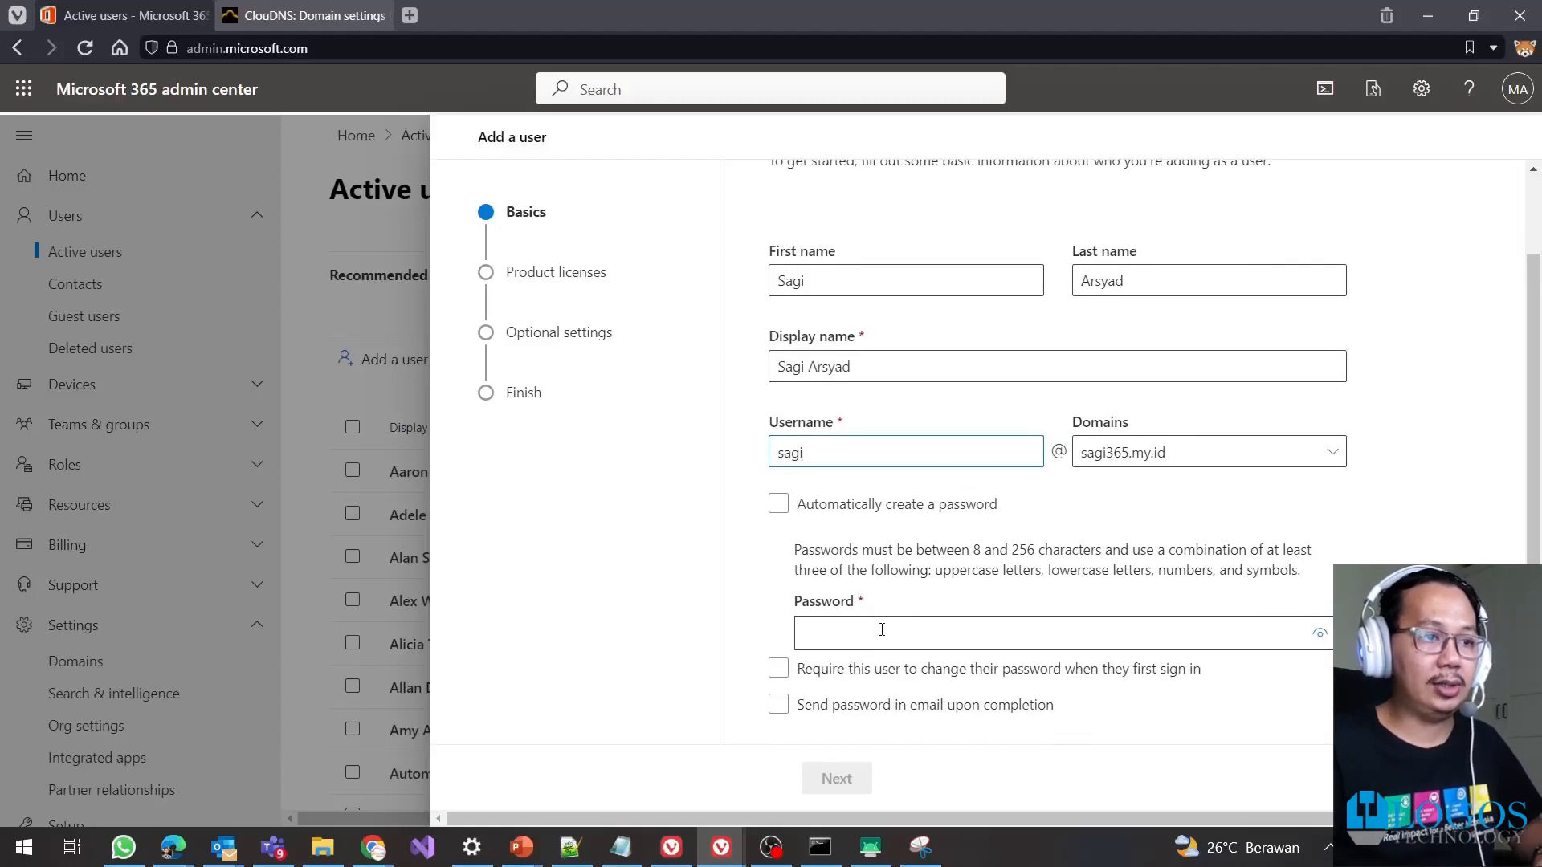
pyautogui.click(882, 630)
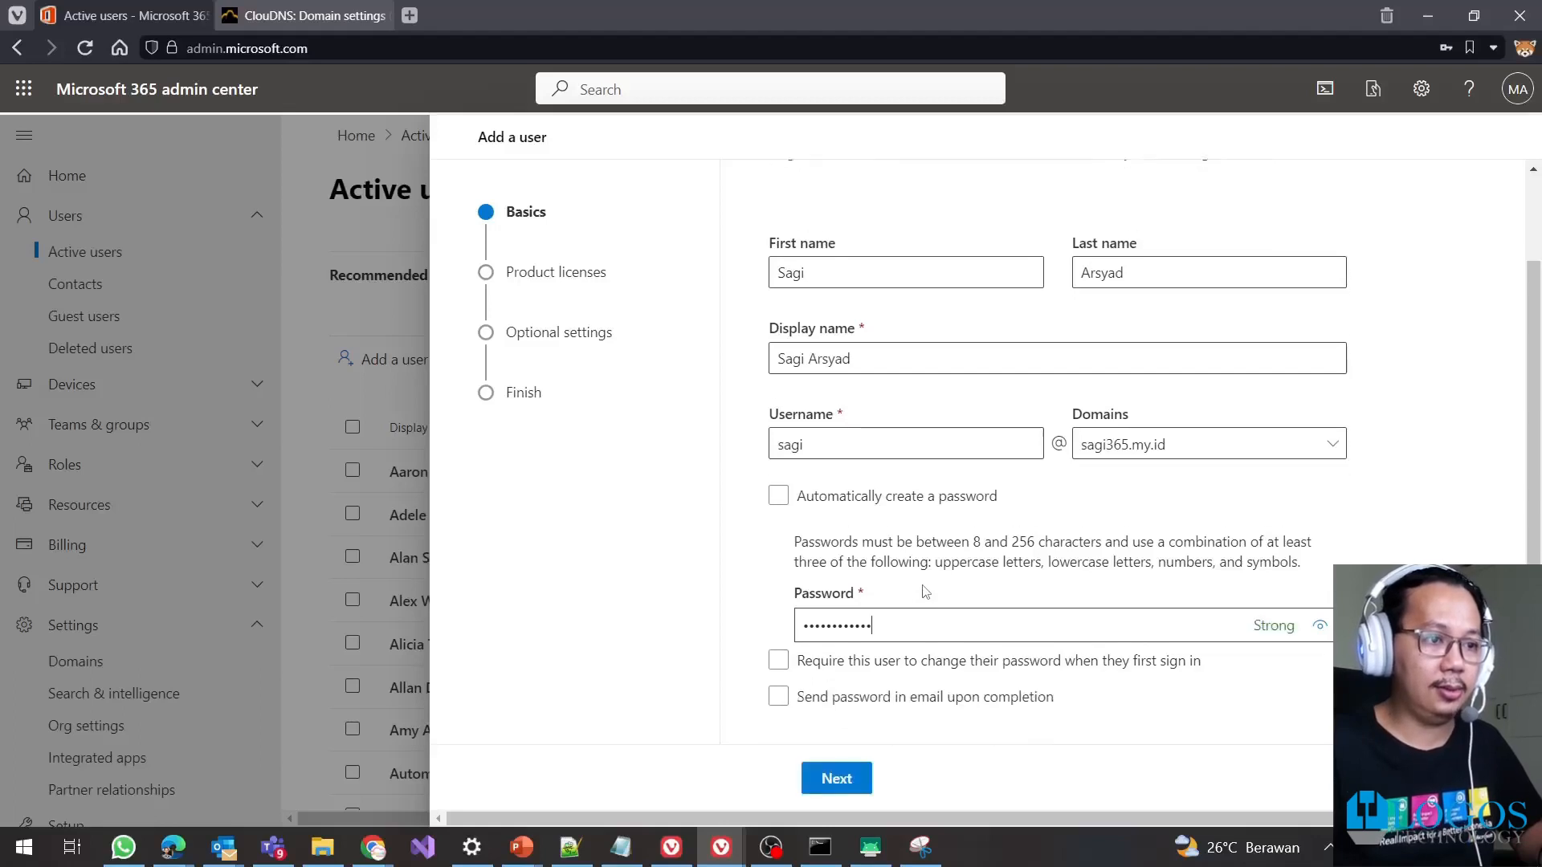
pyautogui.click(843, 779)
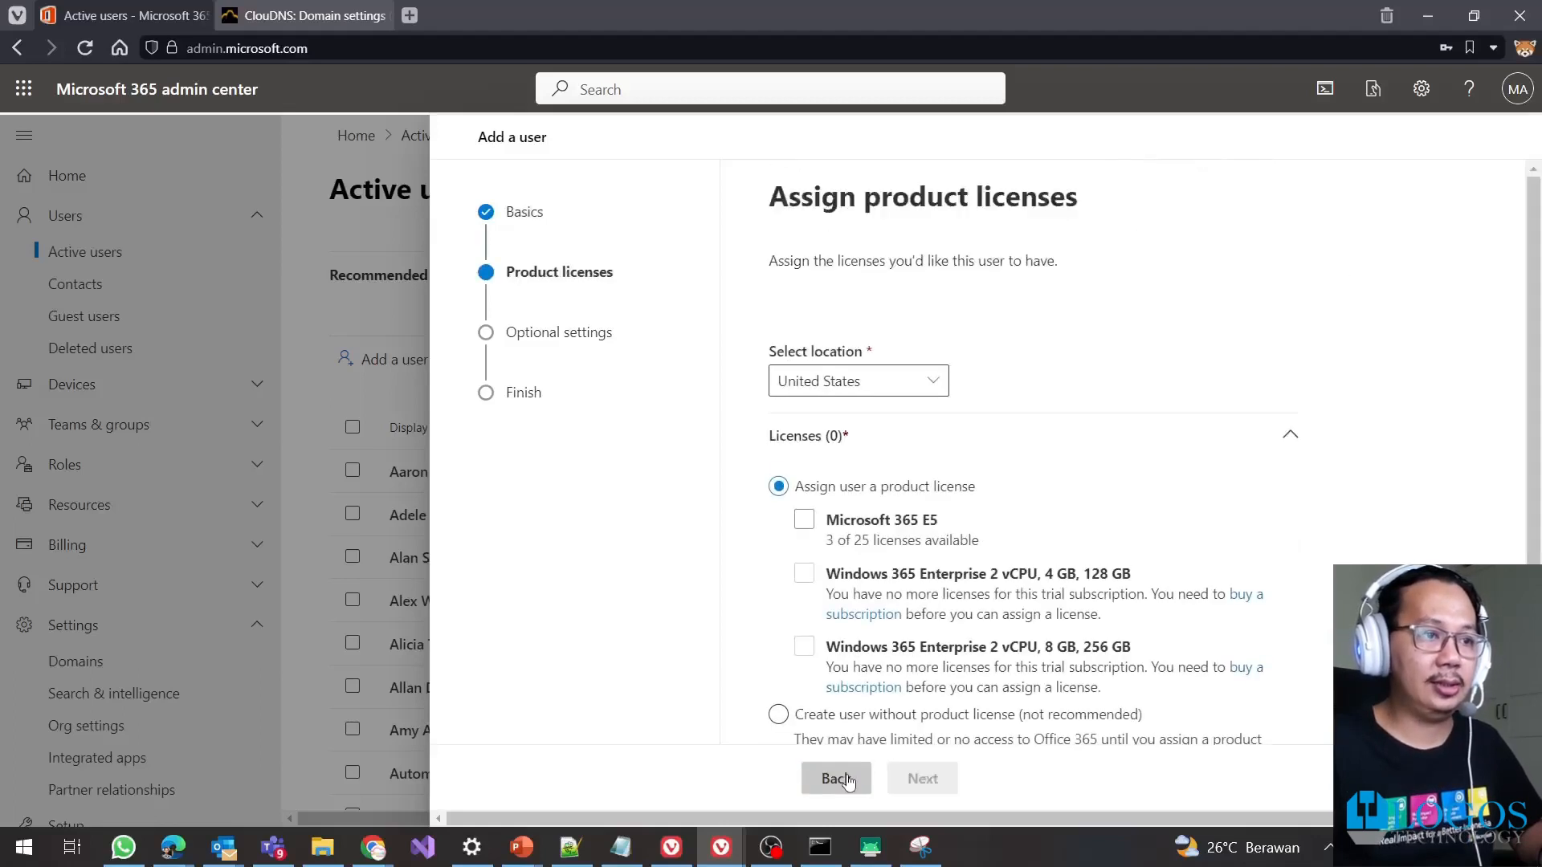
# Assign the Microsoft 365 E5 license, keep the default optional settings, and finish adding the user
pyautogui.click(804, 521)
pyautogui.click(914, 777)
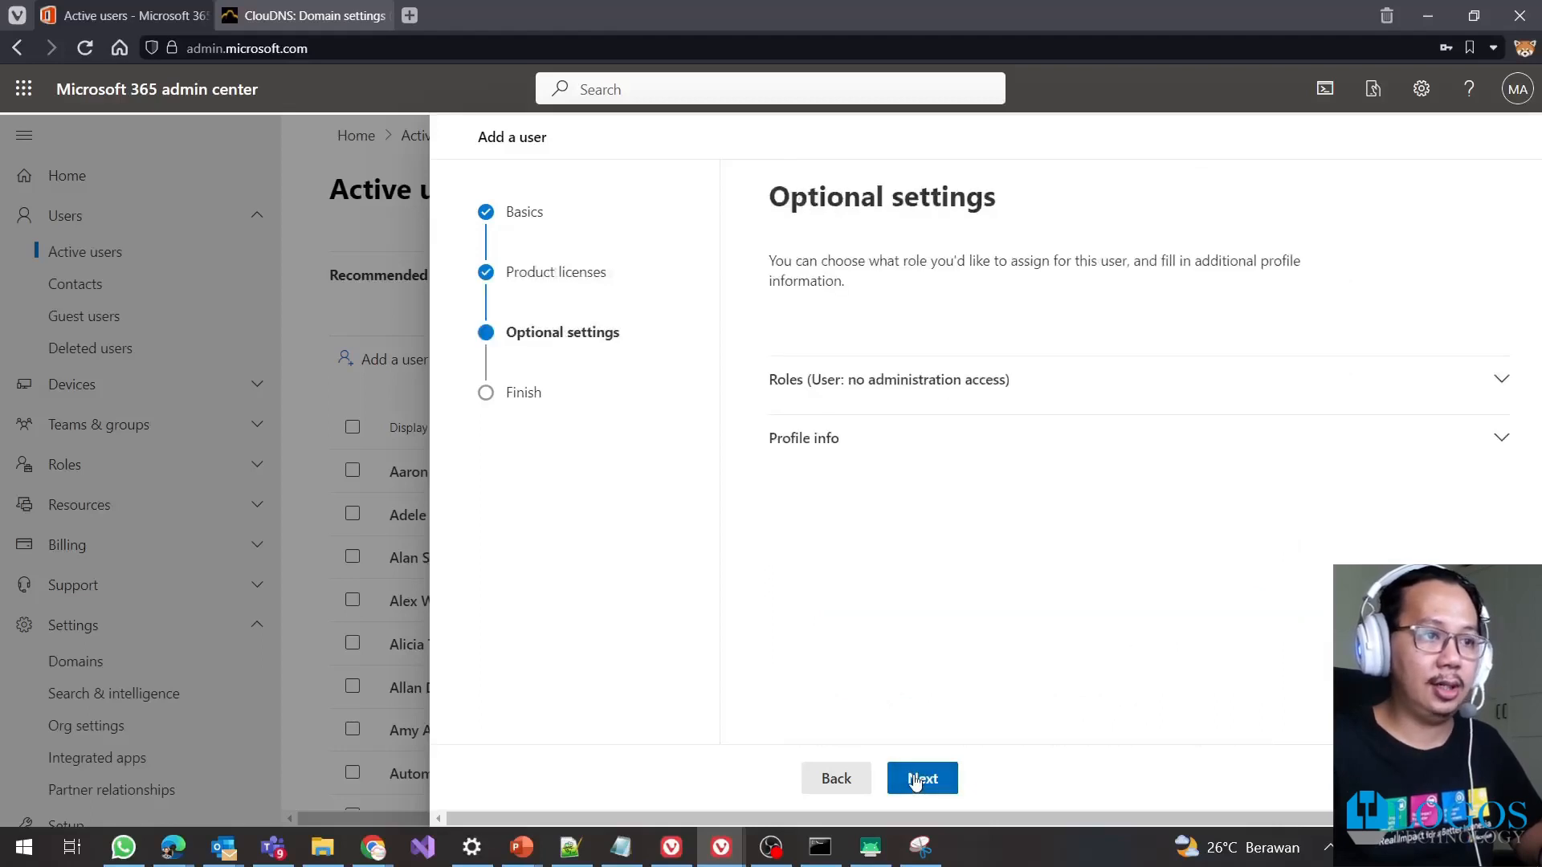
pyautogui.click(913, 778)
pyautogui.click(915, 779)
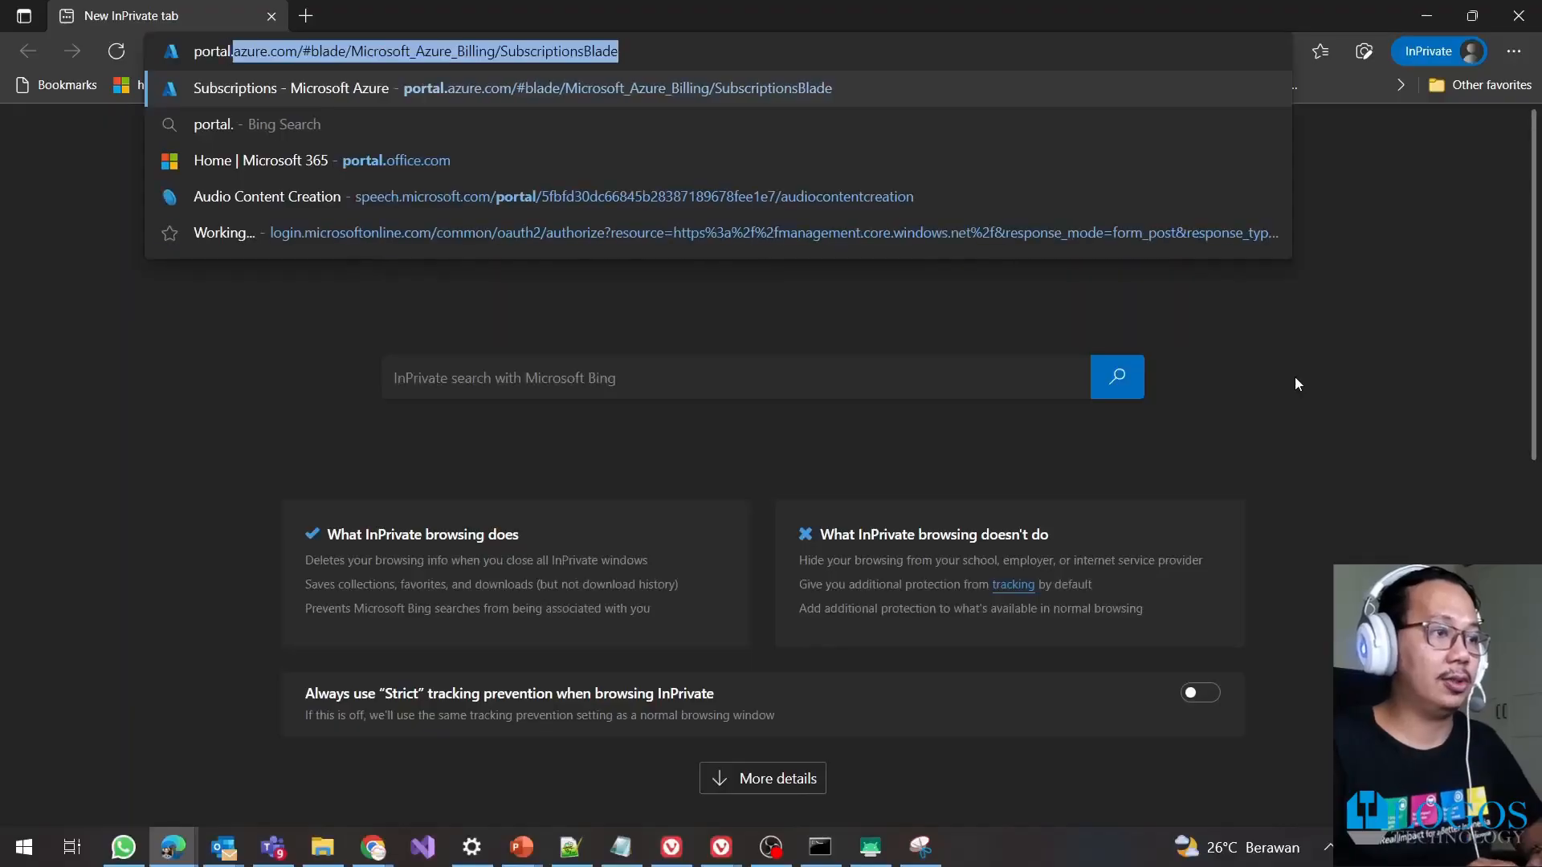
# Sign in at portal.office.com with the new user's e-mail and account password, staying signed in and suppressing that question in future
pyautogui.write('.off')
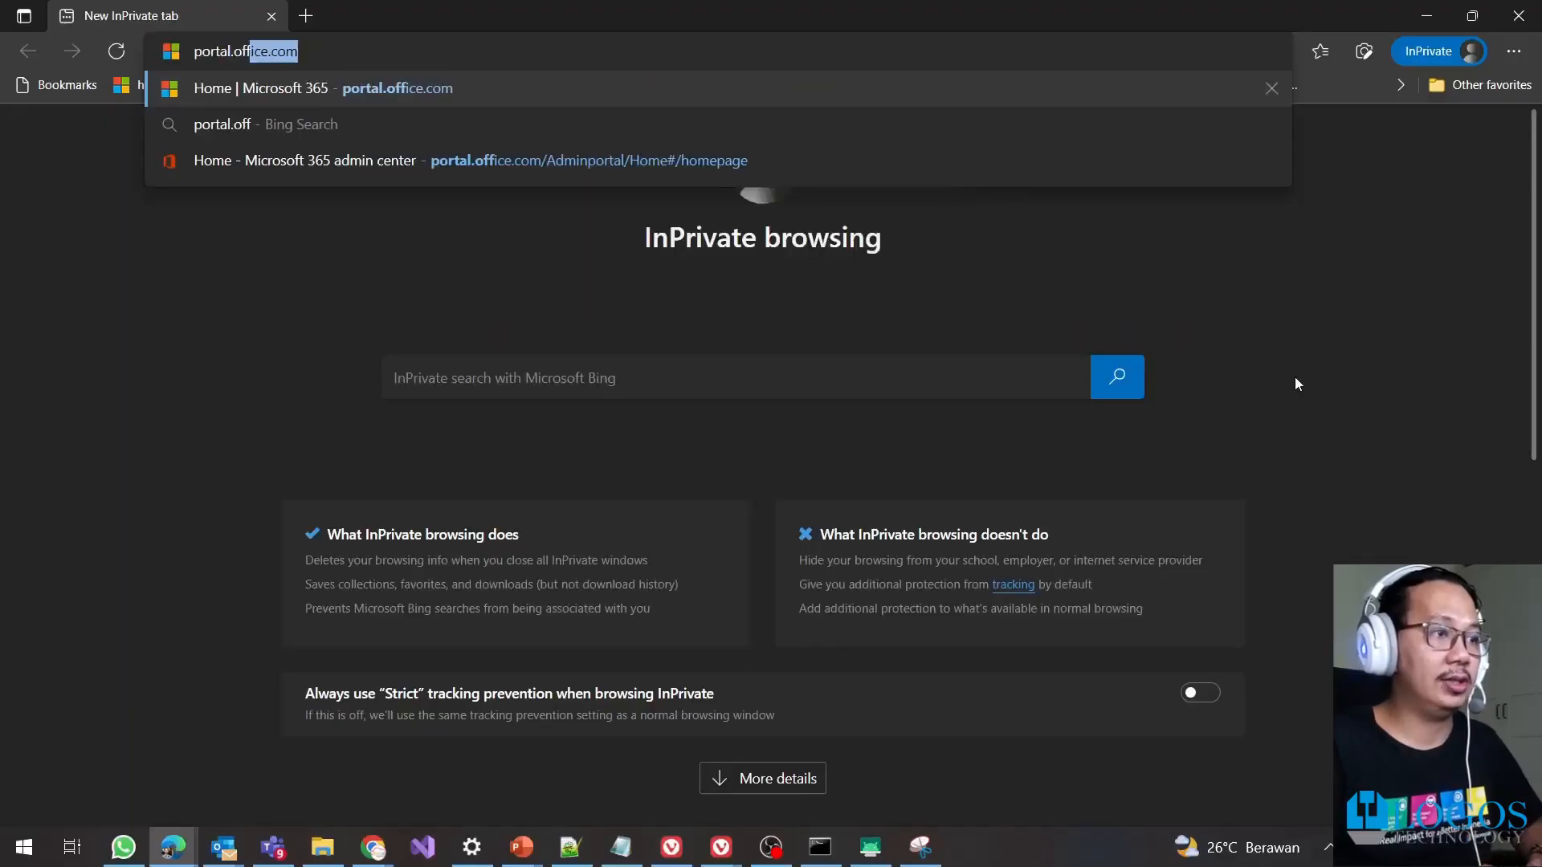
pyautogui.press('Return')
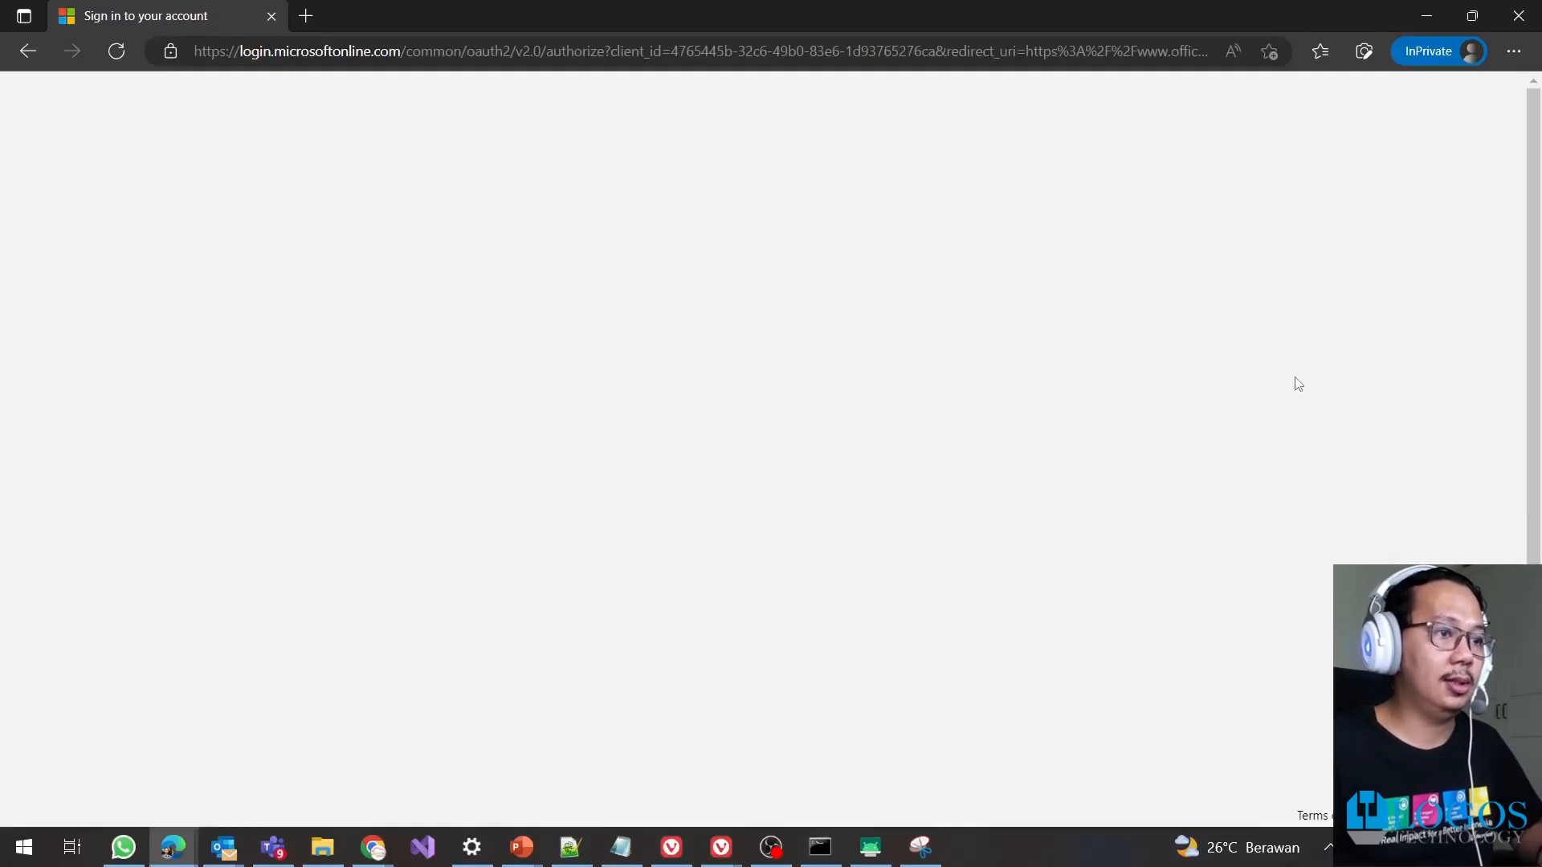
pyautogui.hotkey('ctrl', 'v')
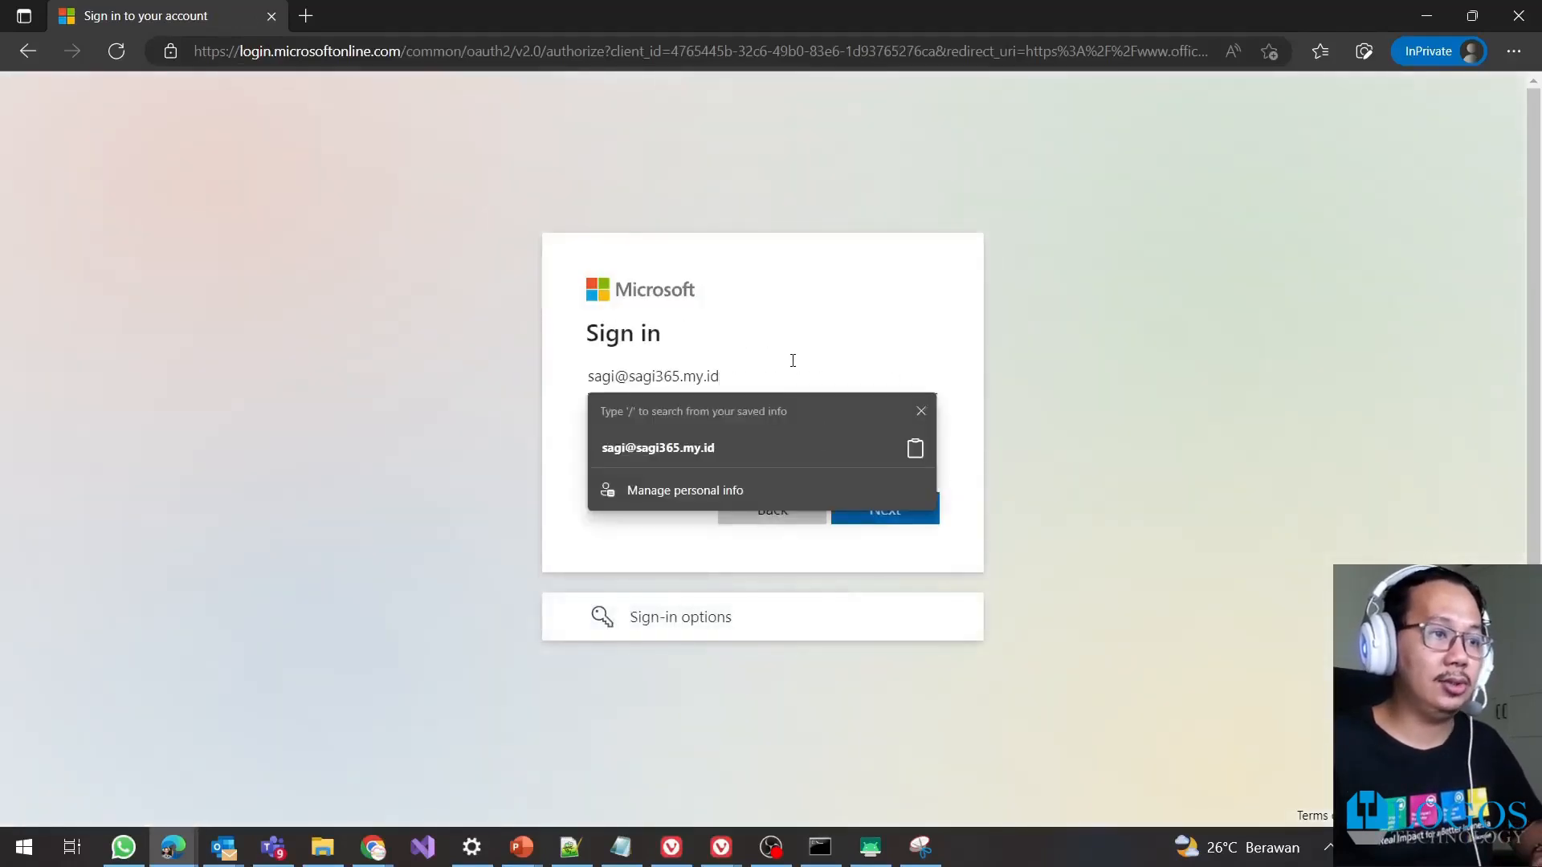
pyautogui.click(901, 501)
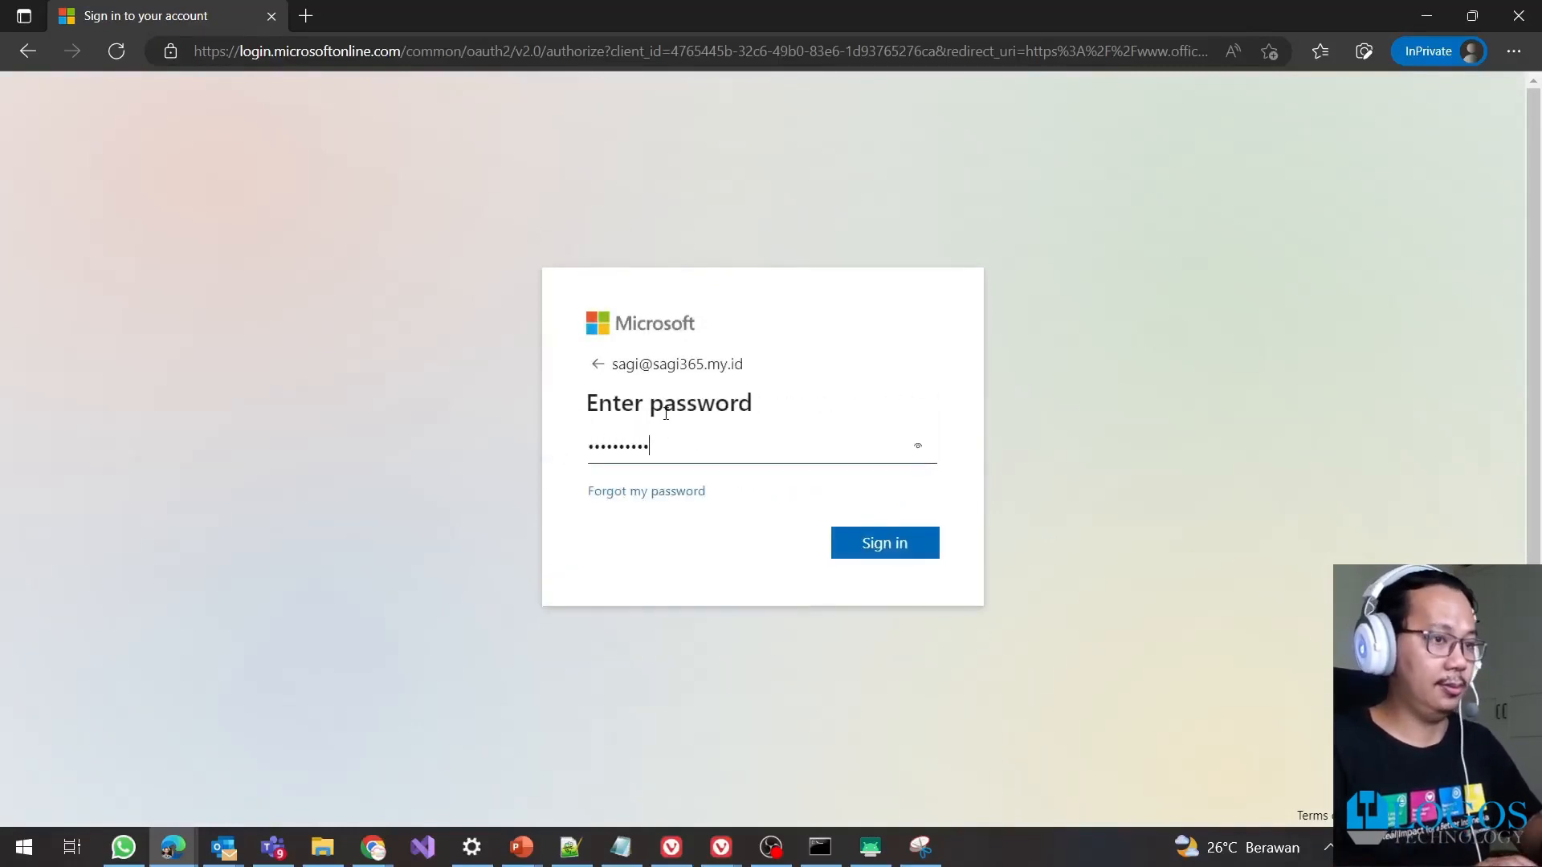
pyautogui.press('Return')
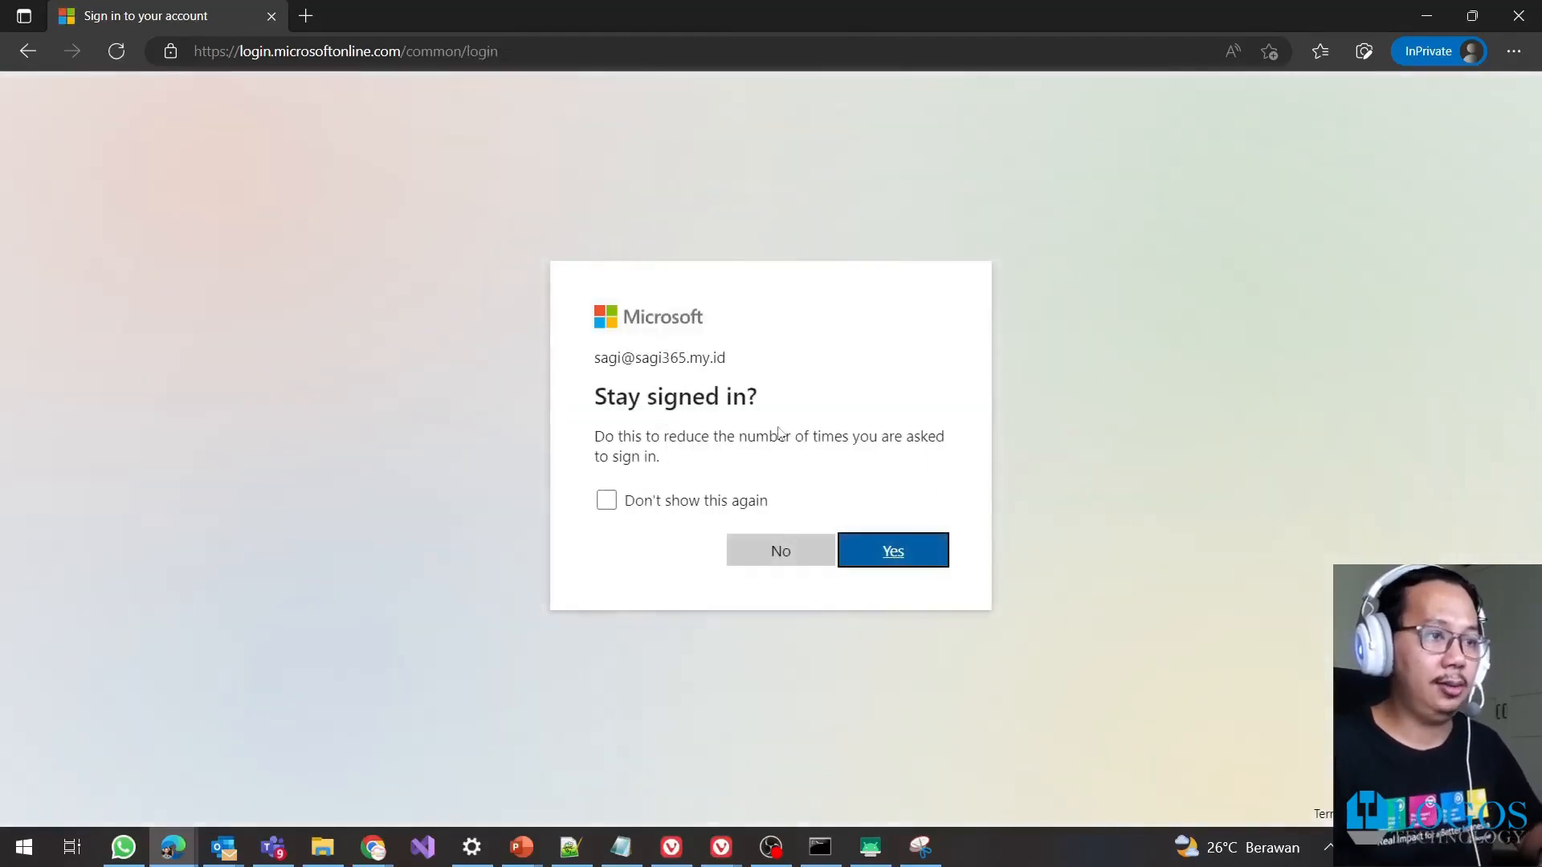
pyautogui.click(712, 501)
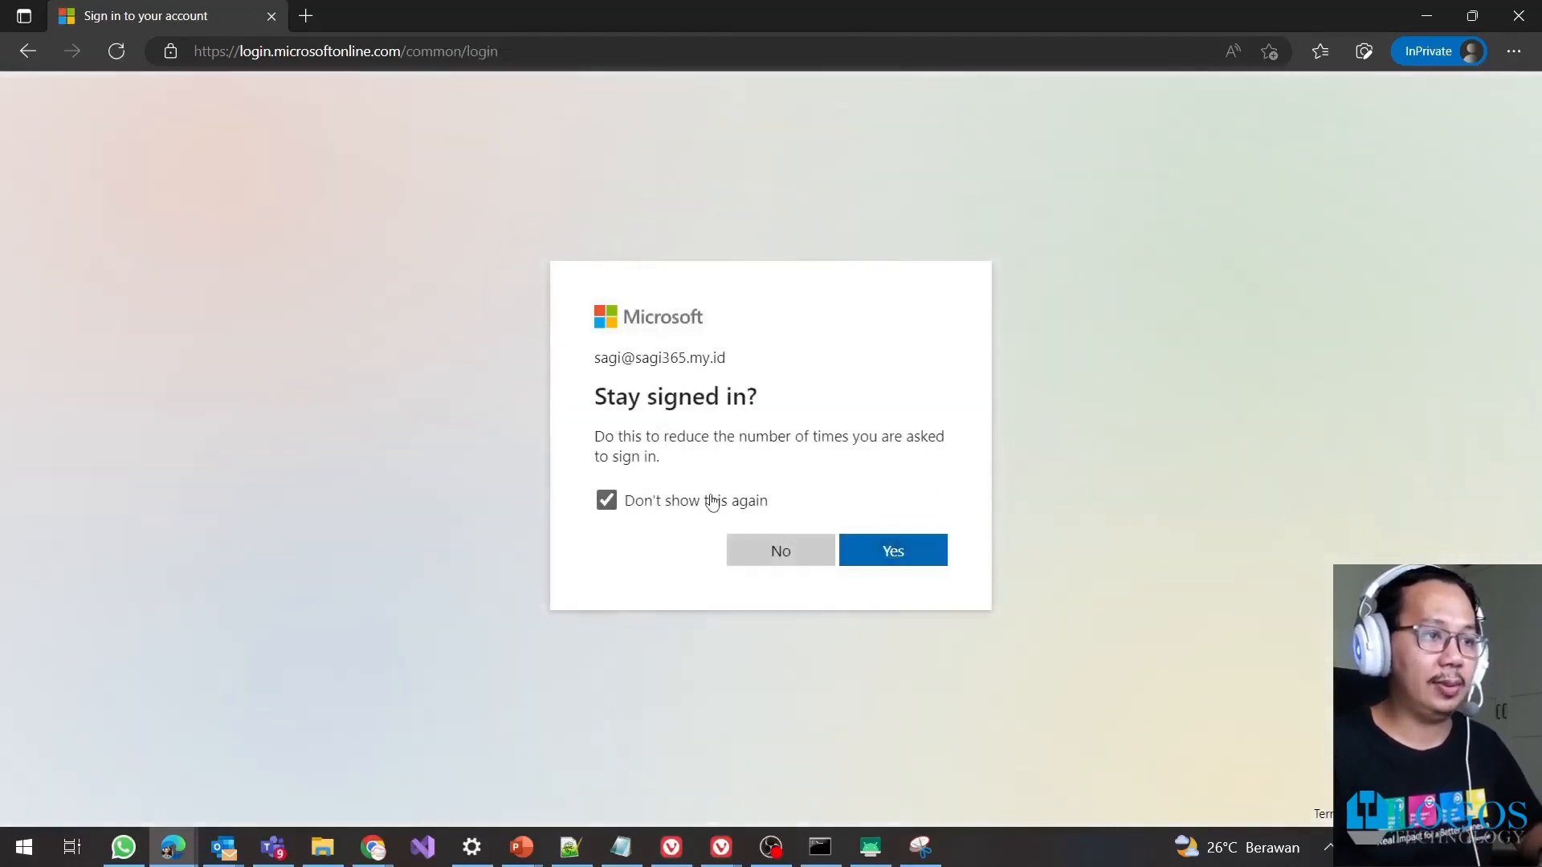
pyautogui.click(857, 546)
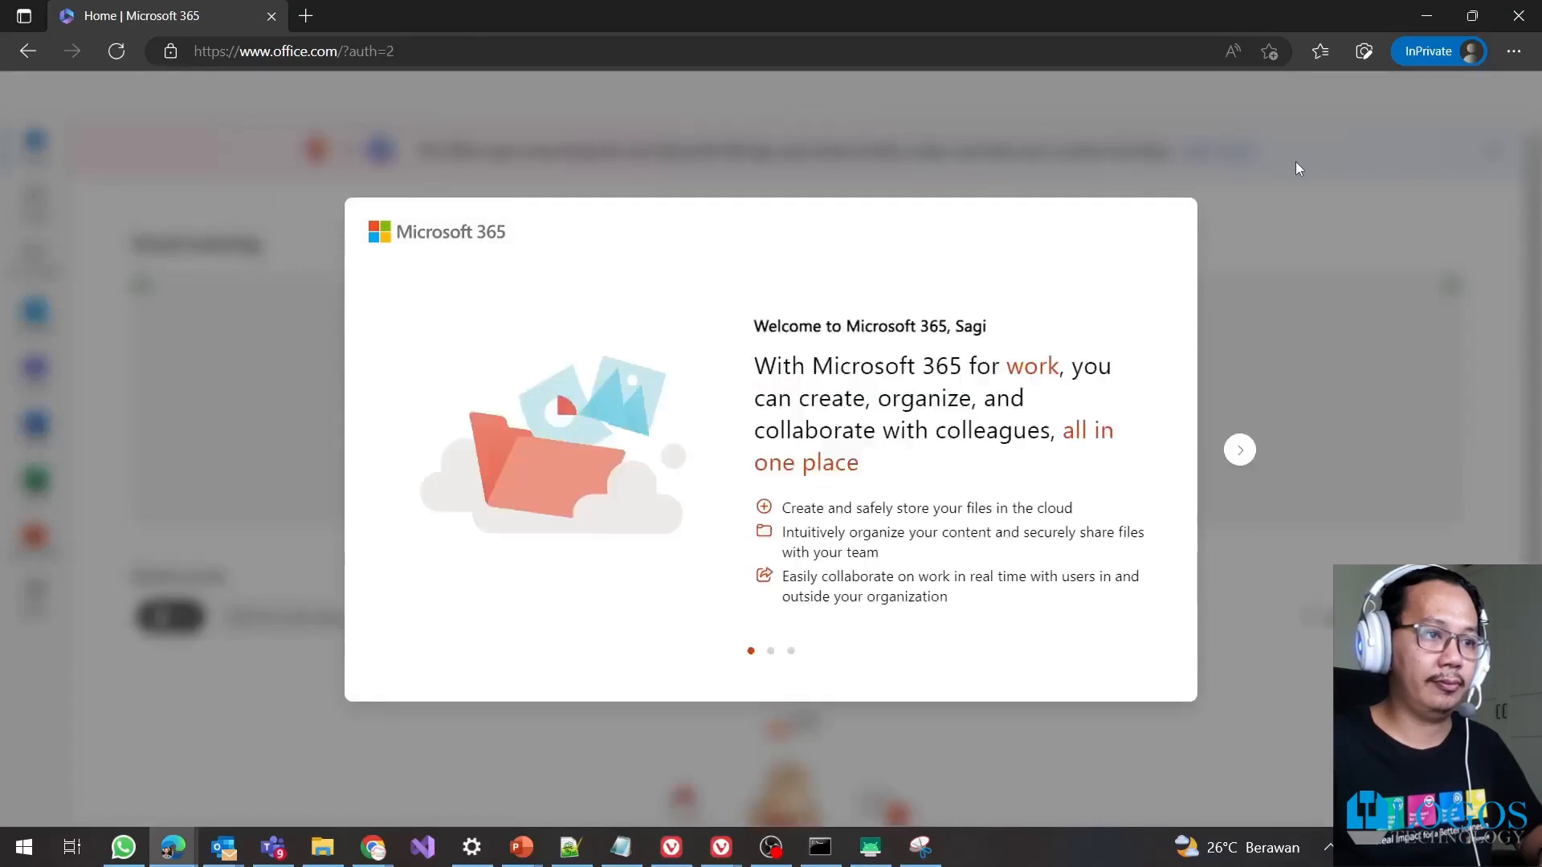
# Go through the Microsoft 365 welcome introduction and open the new user's Outlook mailbox
pyautogui.click(1240, 449)
pyautogui.click(1239, 449)
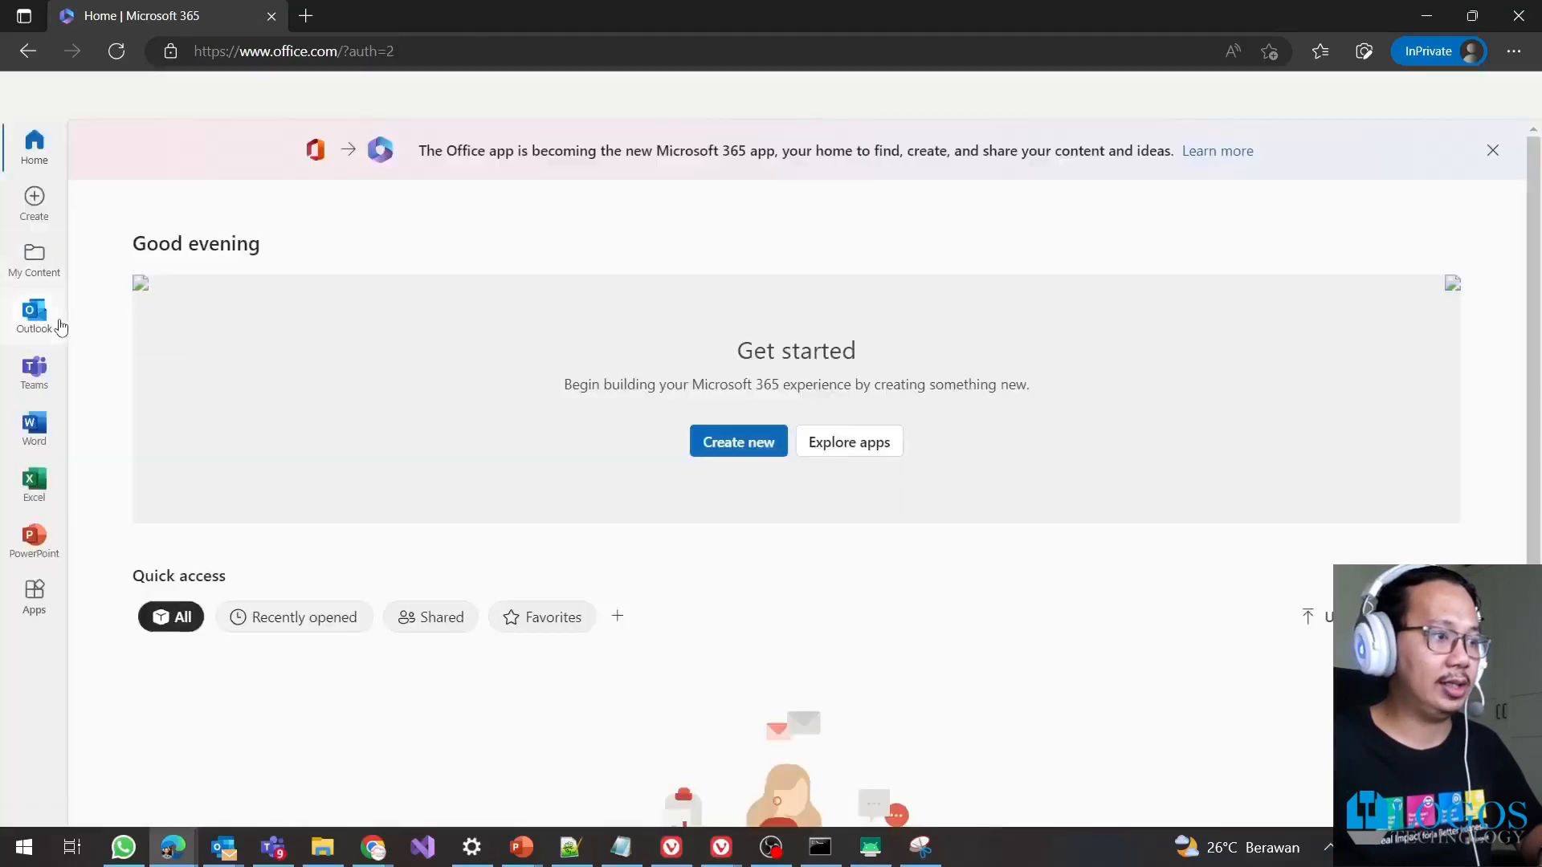
pyautogui.click(35, 315)
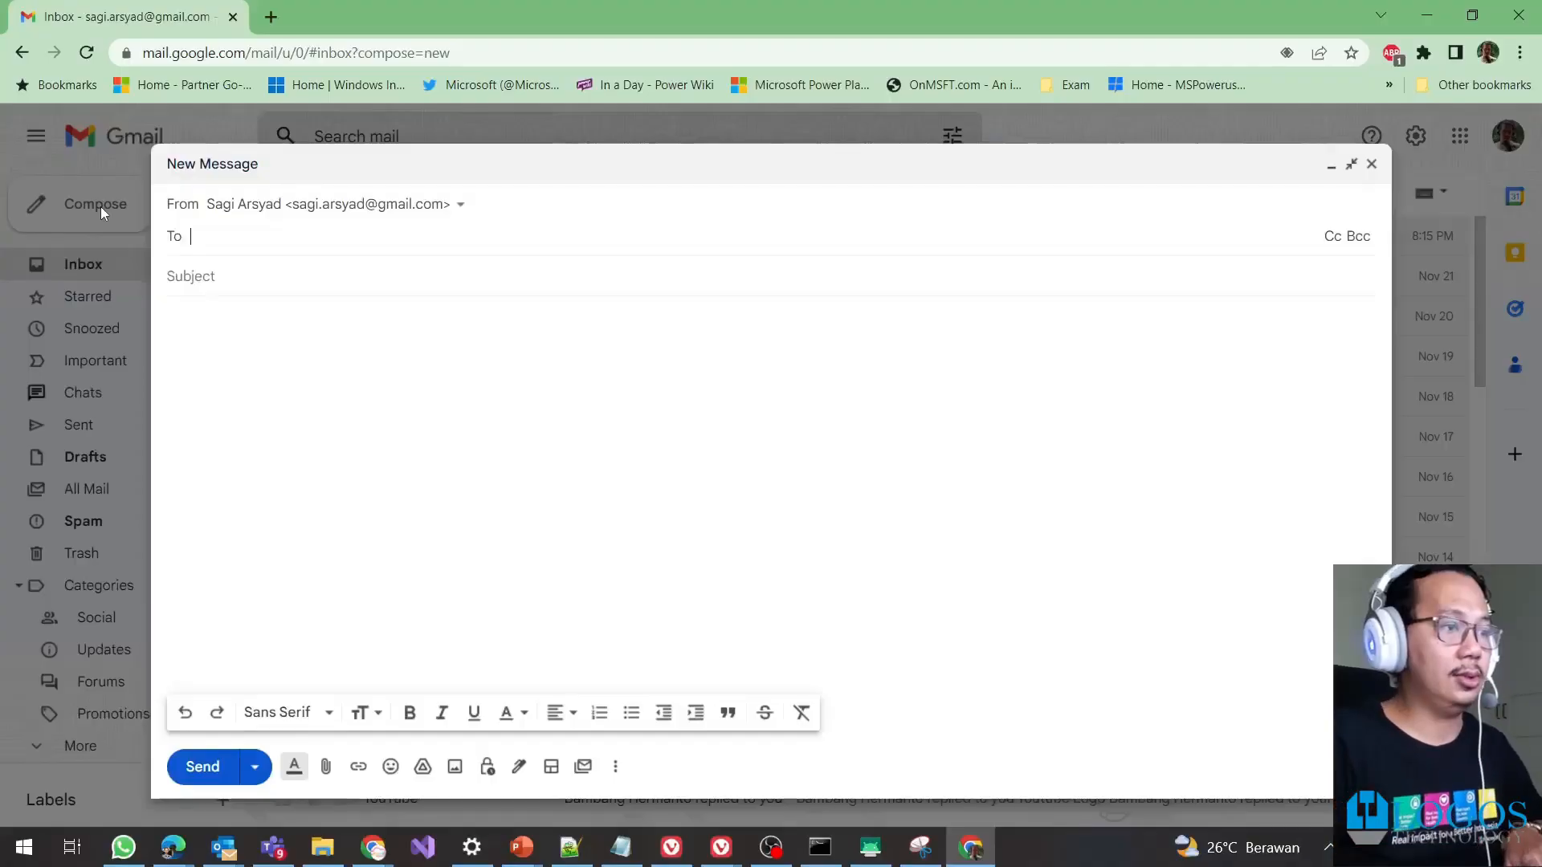
# In Gmail, send the new user's address a message with subject "Test kirim from Gmail" and body "please reply"
pyautogui.hotkey('ctrl', 'v')
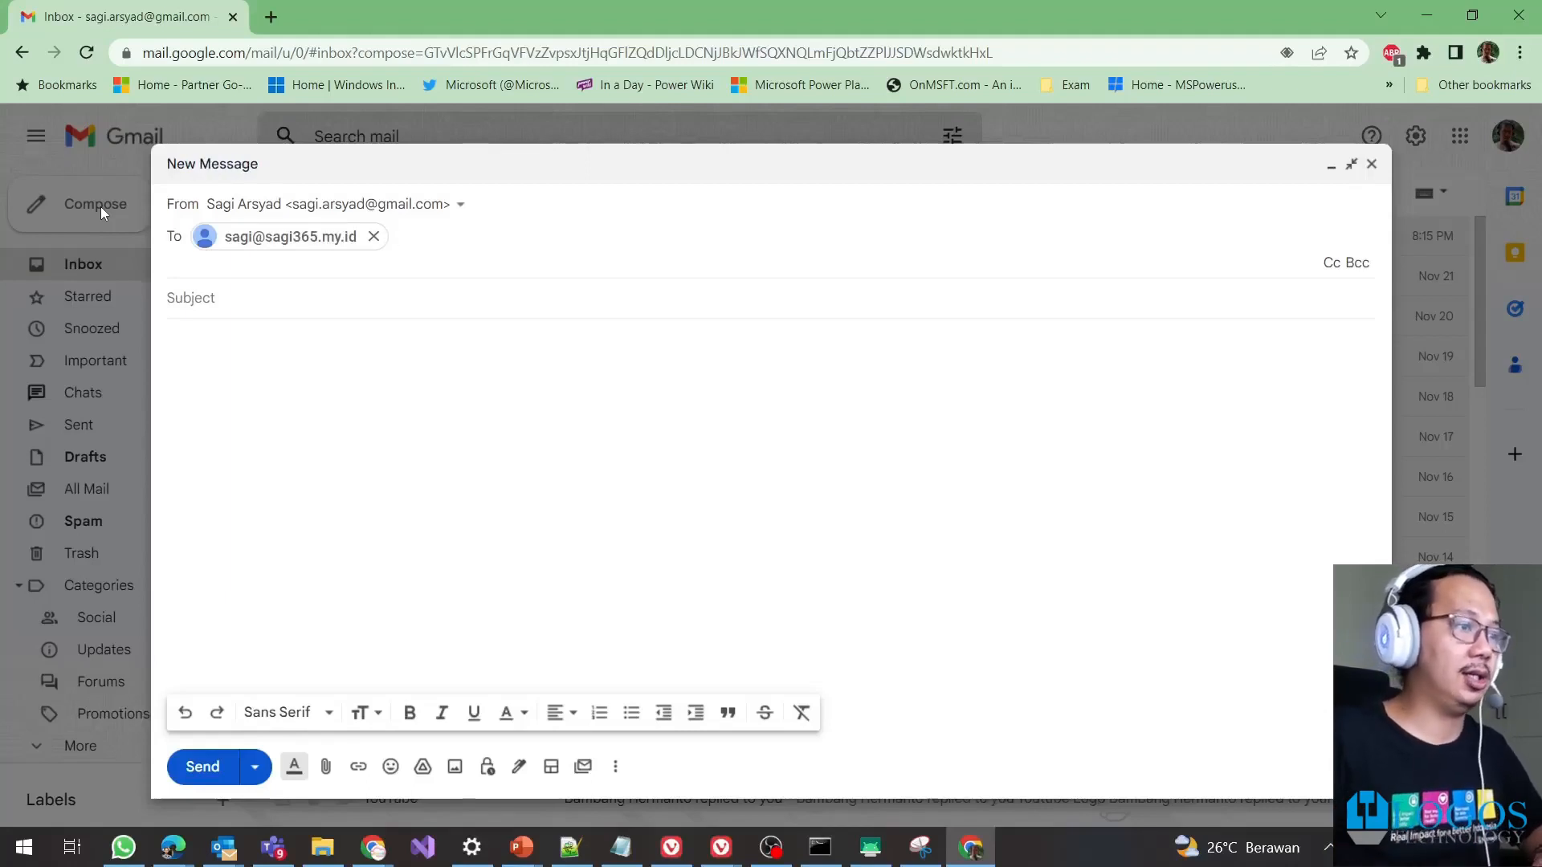
pyautogui.click(184, 298)
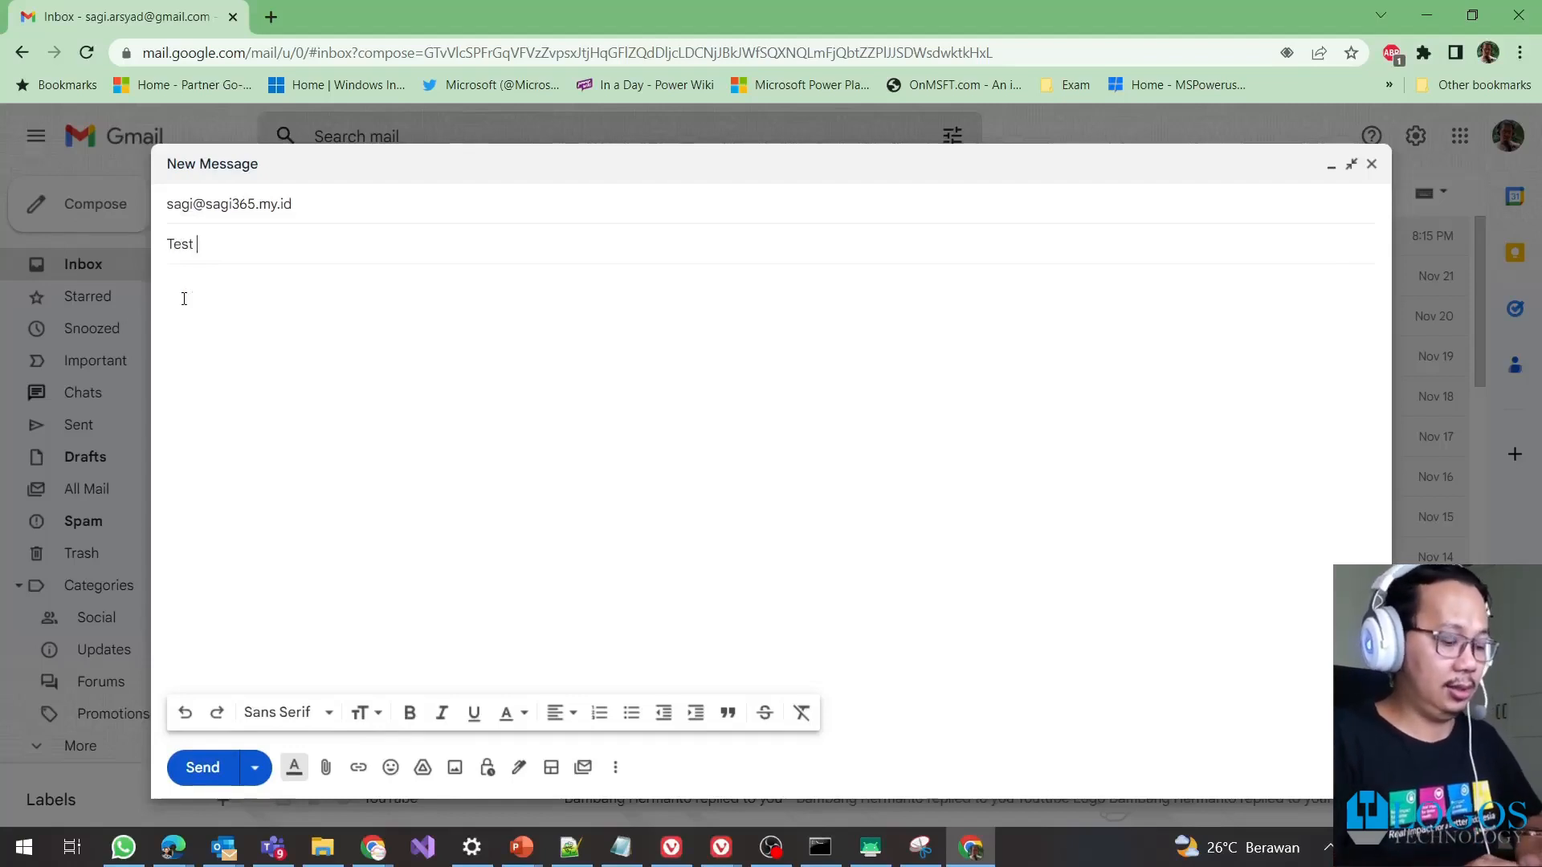
pyautogui.write('Test kirim from Gmail')
pyautogui.press('Tab')
pyautogui.write('please reply')
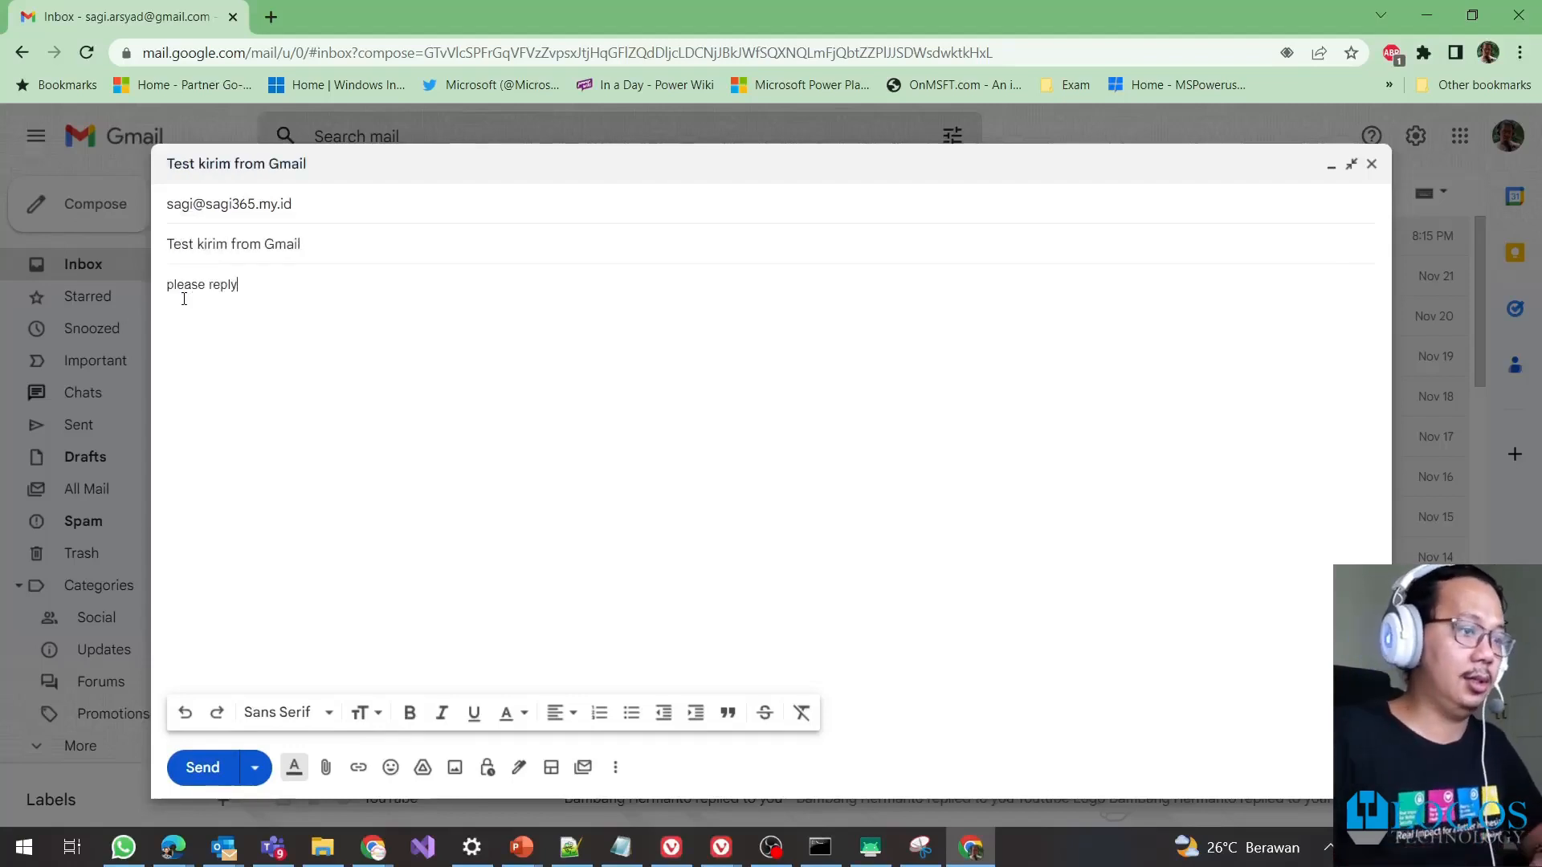
pyautogui.click(204, 771)
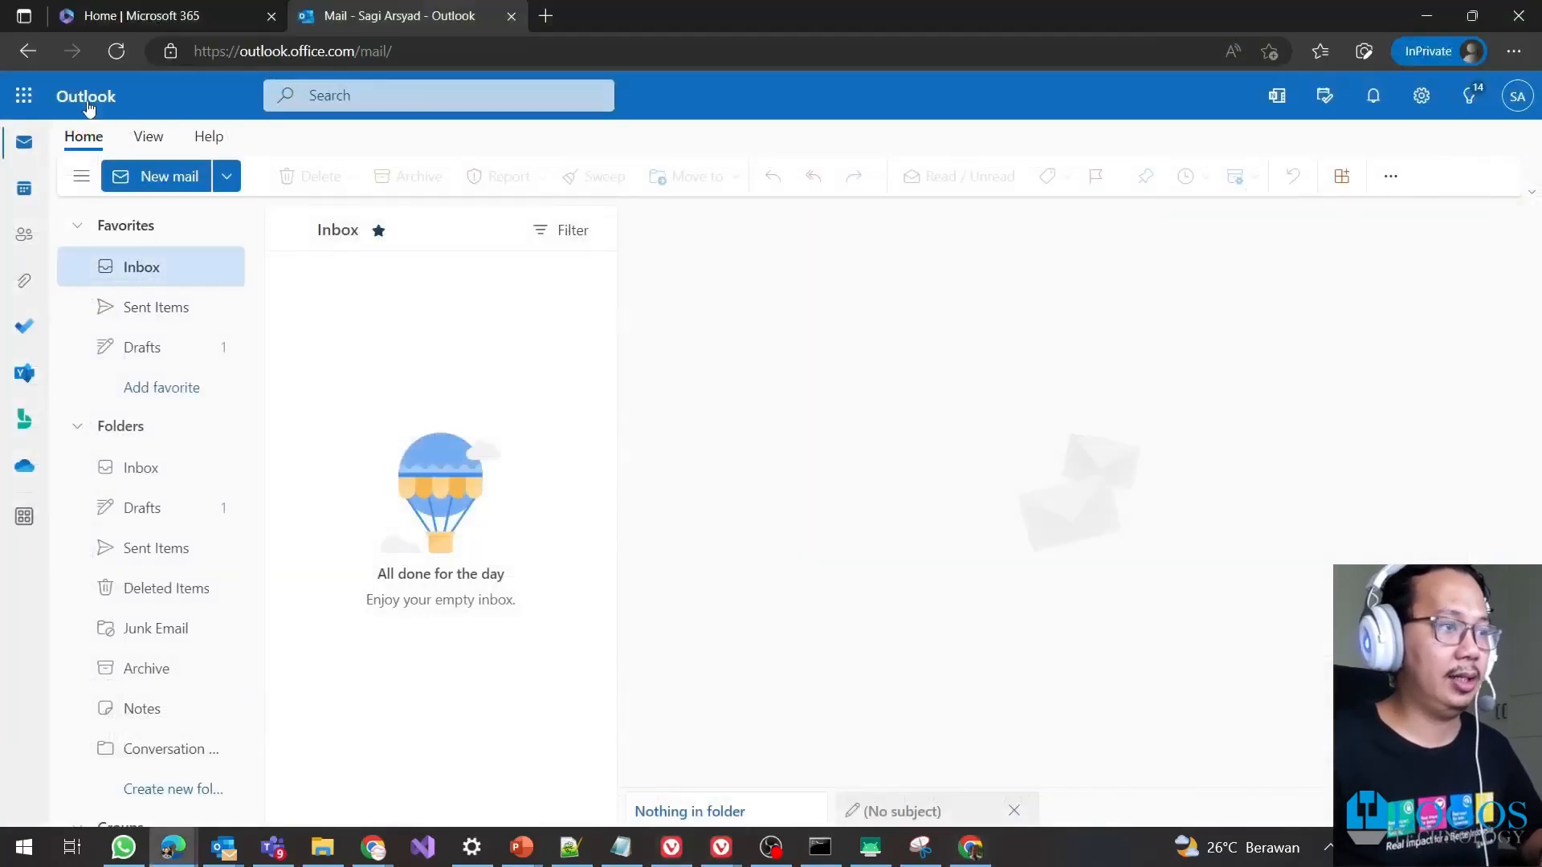
# Reload the Outlook mailbox, permanently dismiss the default e-mail app suggestion, and open the "Test kirim from Gmail" message
pyautogui.click(122, 58)
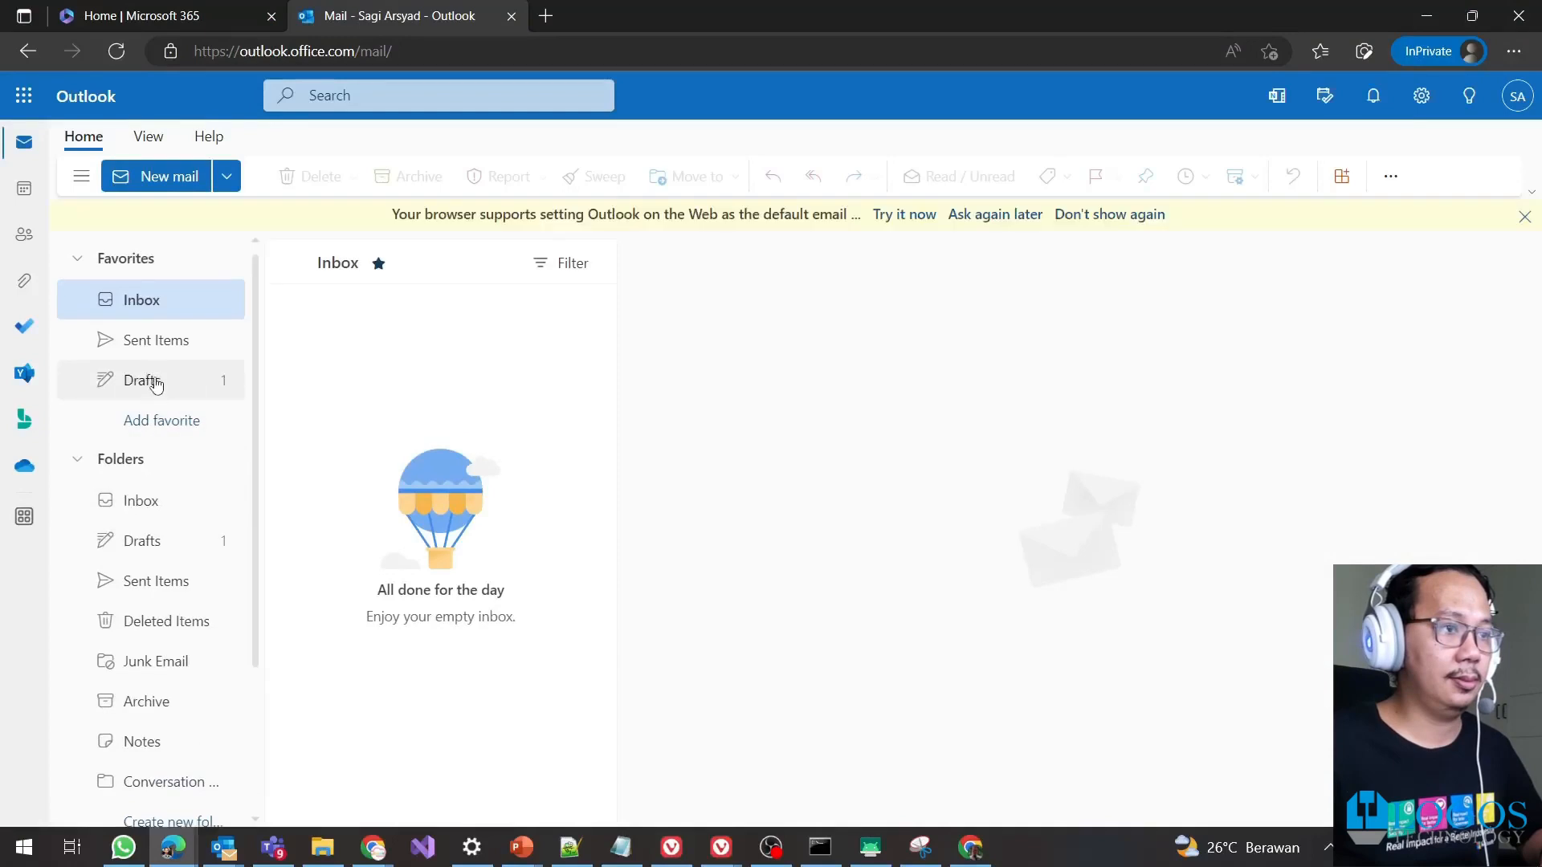
pyautogui.click(1078, 217)
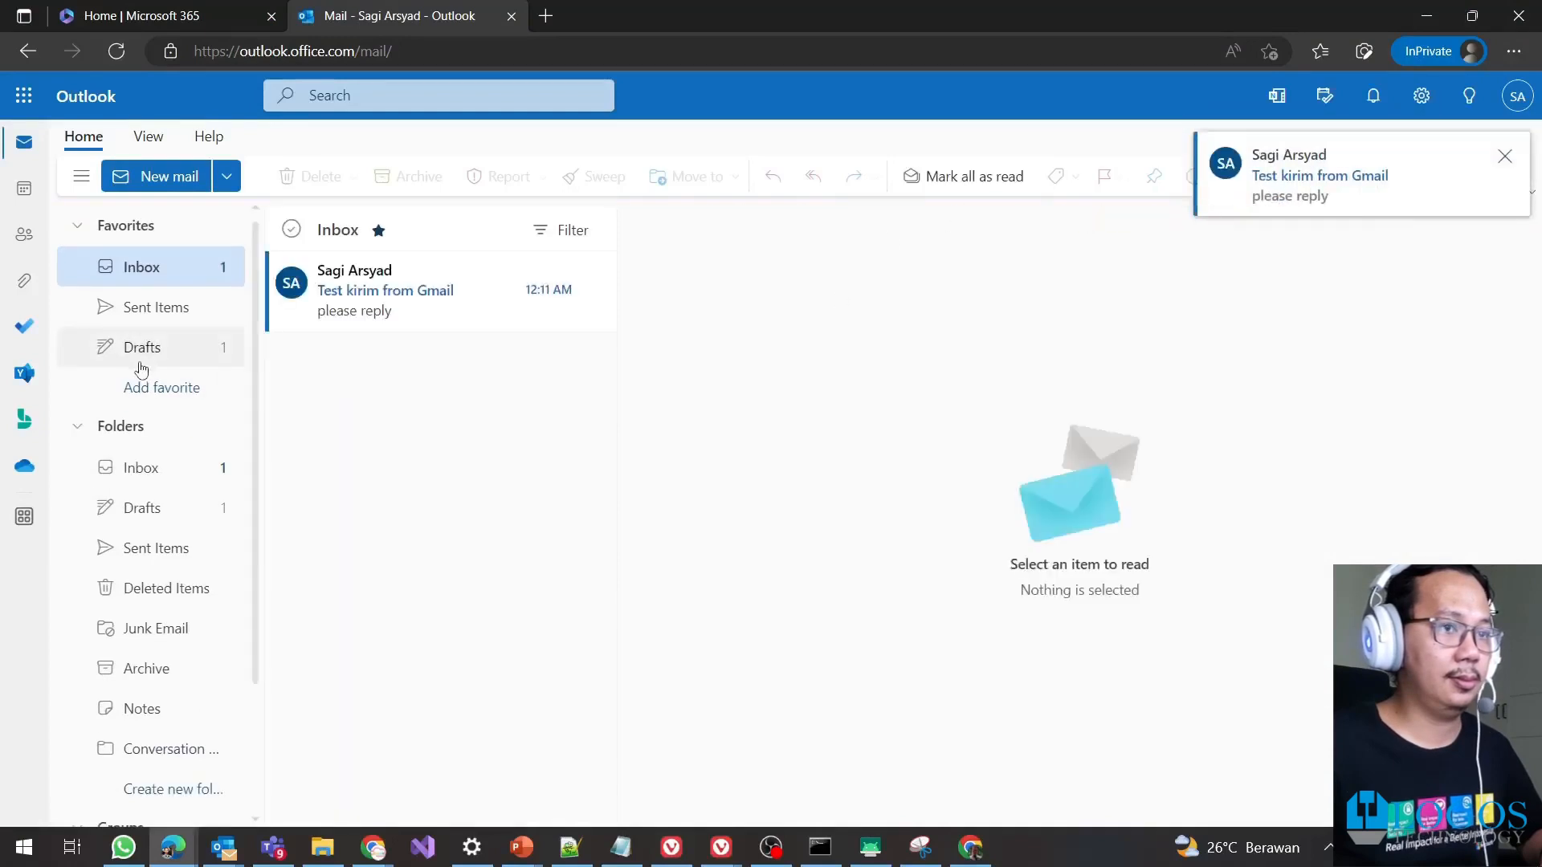
pyautogui.click(1385, 196)
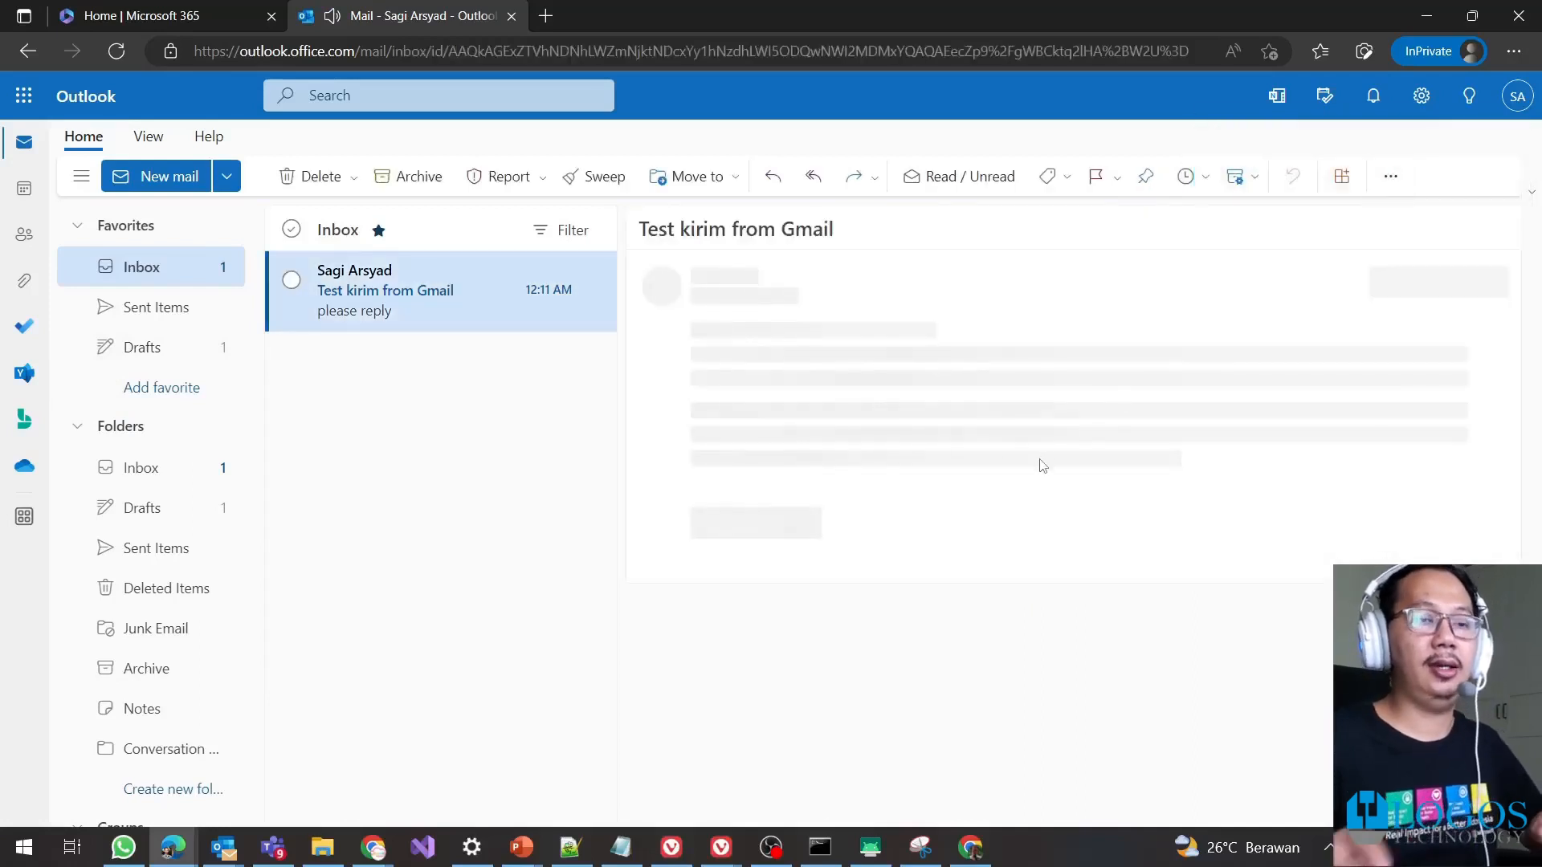